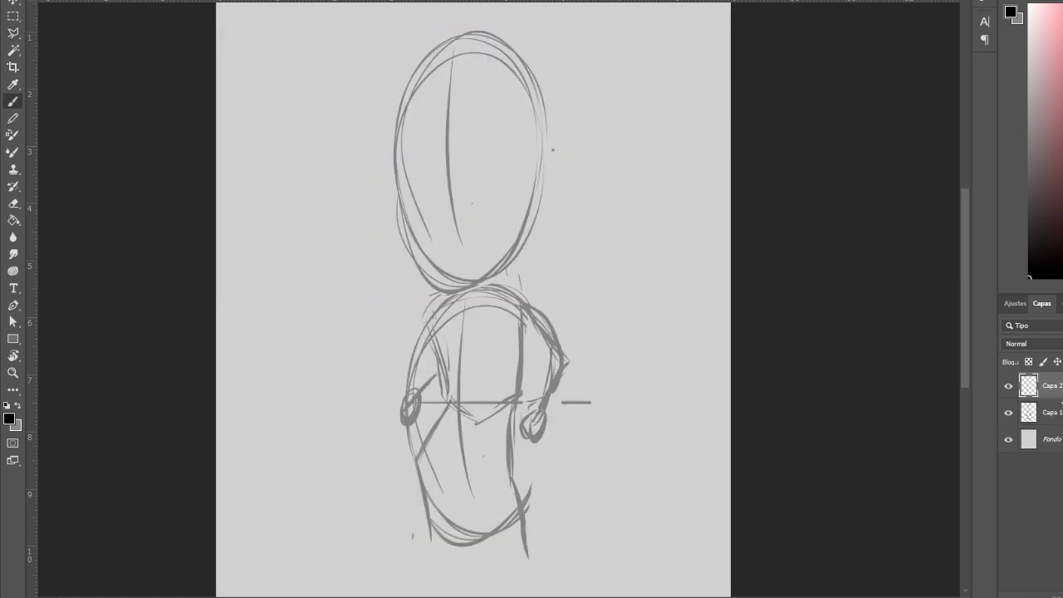
Step: Delete Capa 2, then ink the eye line, jaw, chest line, chest strap and V collar
key(ctrl+e)
drag(413, 181, 538, 178)
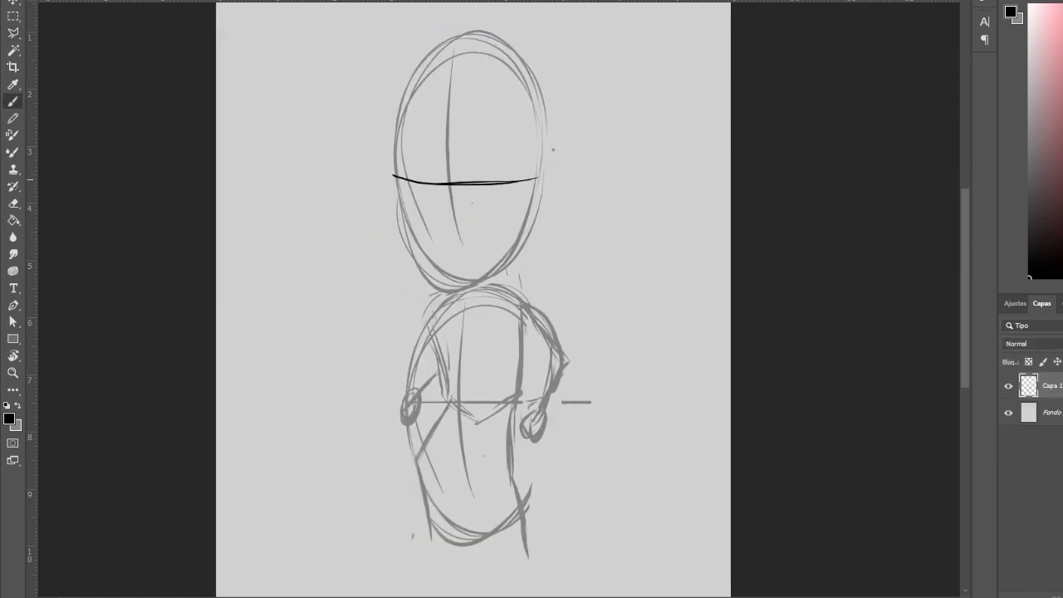
mouse_move(442, 285)
mouse_down()
mouse_move(504, 261)
mouse_move(535, 158)
mouse_up()
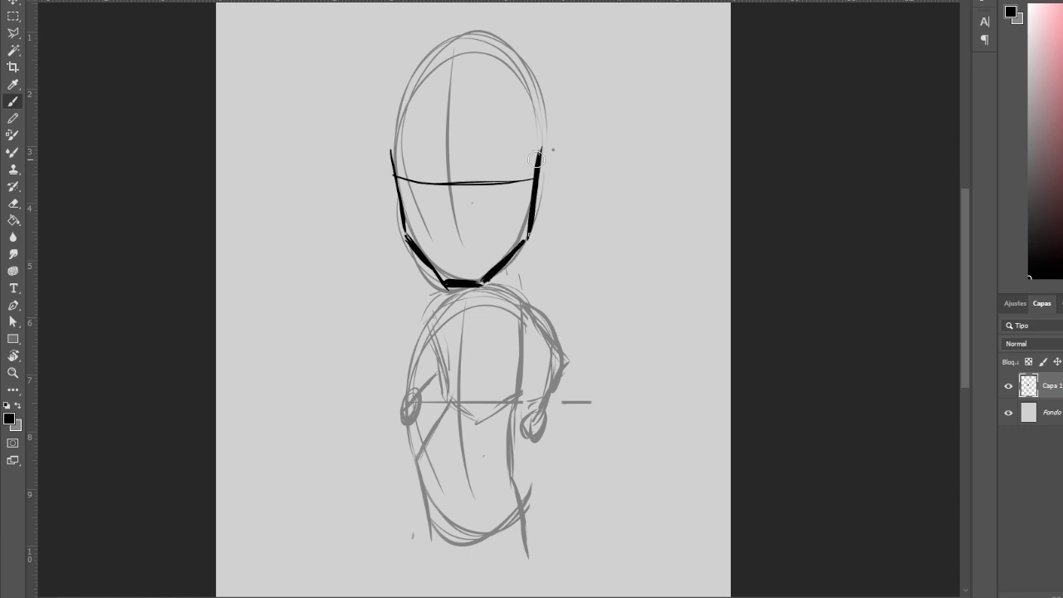
drag(518, 349, 445, 349)
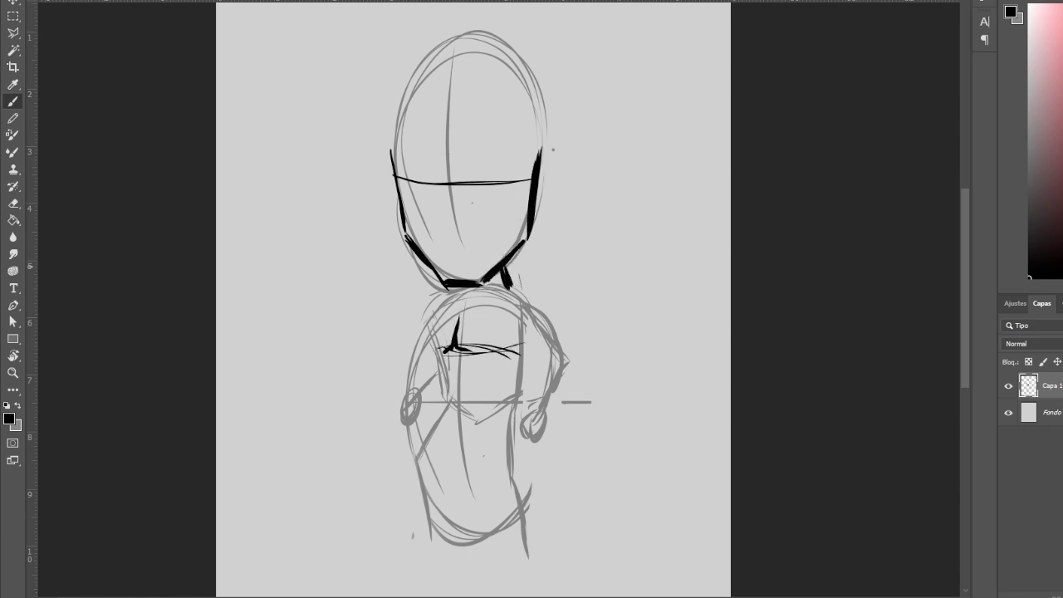
drag(502, 291, 455, 366)
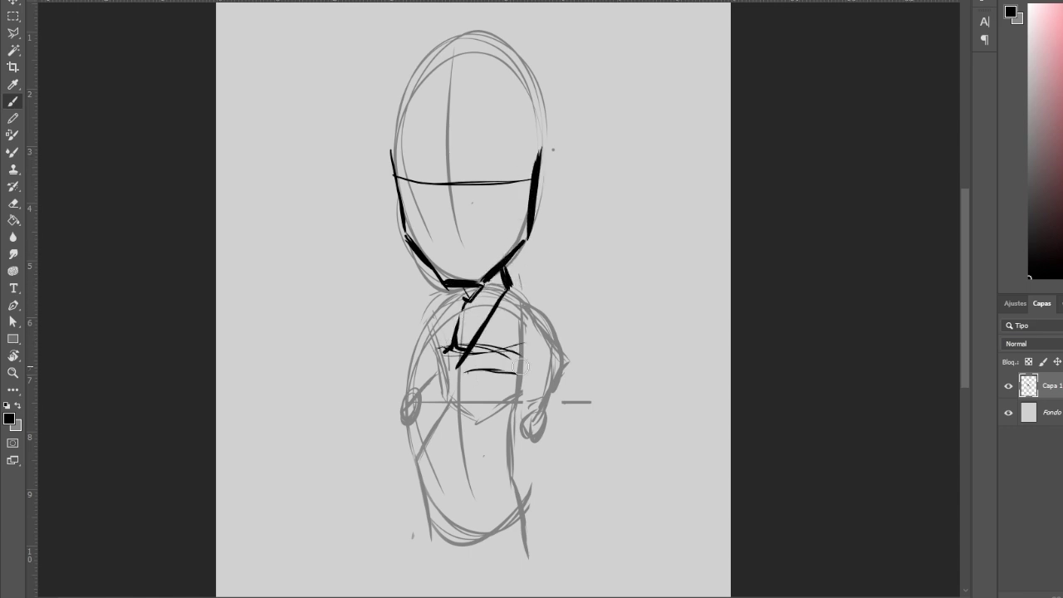
mouse_move(463, 292)
mouse_down()
mouse_move(453, 364)
mouse_move(521, 376)
mouse_move(521, 362)
mouse_move(440, 345)
mouse_up()
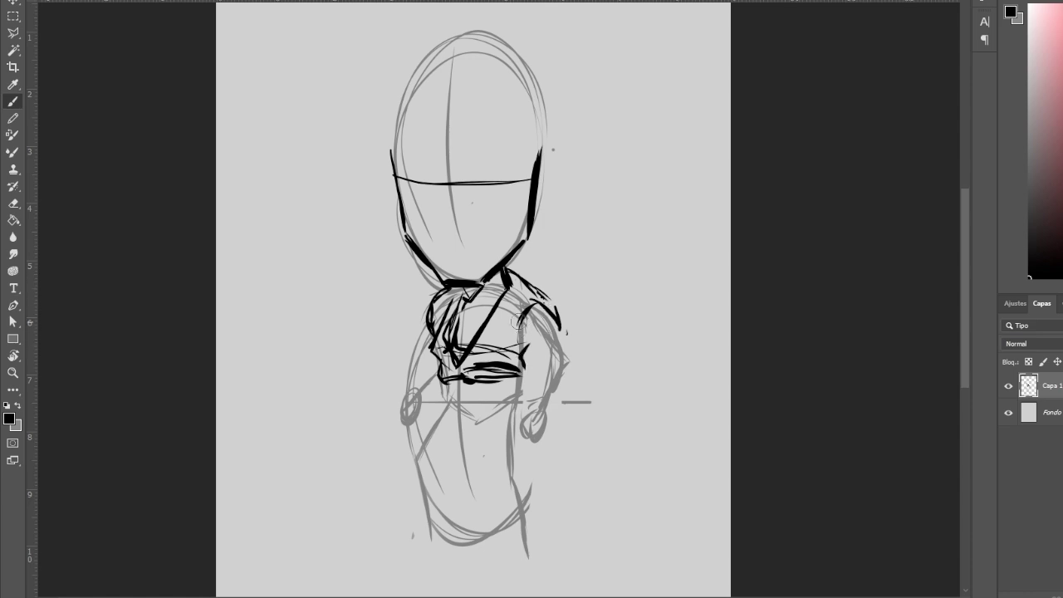
Step: Draw the right shoulder, arm and fist, plus the lower belt line across the waist
mouse_move(521, 325)
mouse_down()
mouse_move(569, 340)
mouse_move(542, 417)
mouse_up()
drag(576, 366, 523, 431)
drag(445, 386, 514, 380)
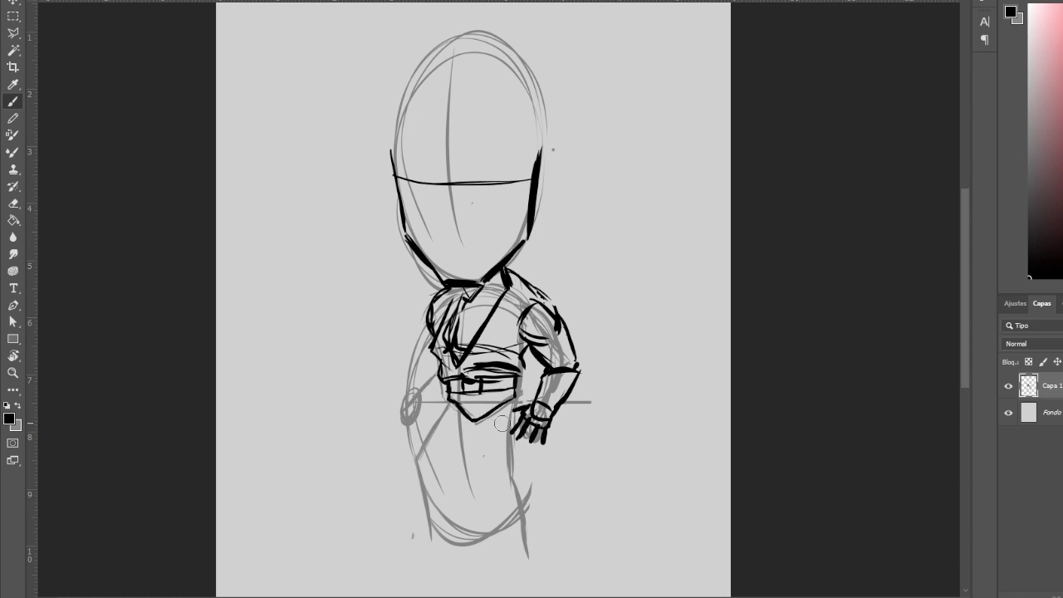
Step: Draw both legs, the left foot, the right boot and the left hand with fingers
drag(471, 428, 435, 462)
drag(442, 403, 415, 448)
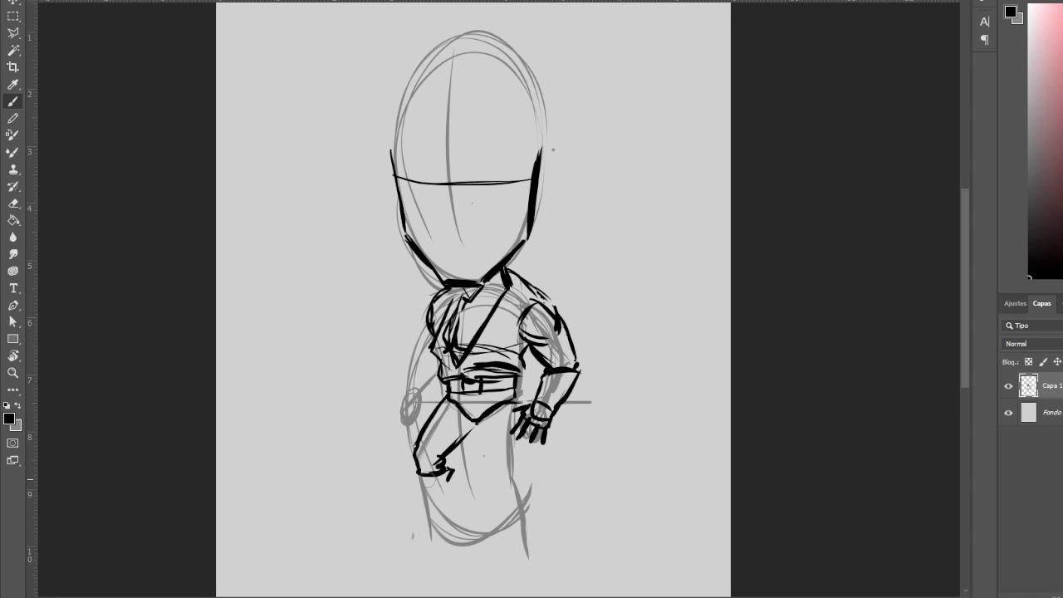
drag(445, 526, 397, 534)
drag(475, 417, 501, 477)
drag(521, 398, 531, 492)
drag(498, 461, 510, 526)
drag(529, 495, 545, 555)
drag(510, 527, 531, 557)
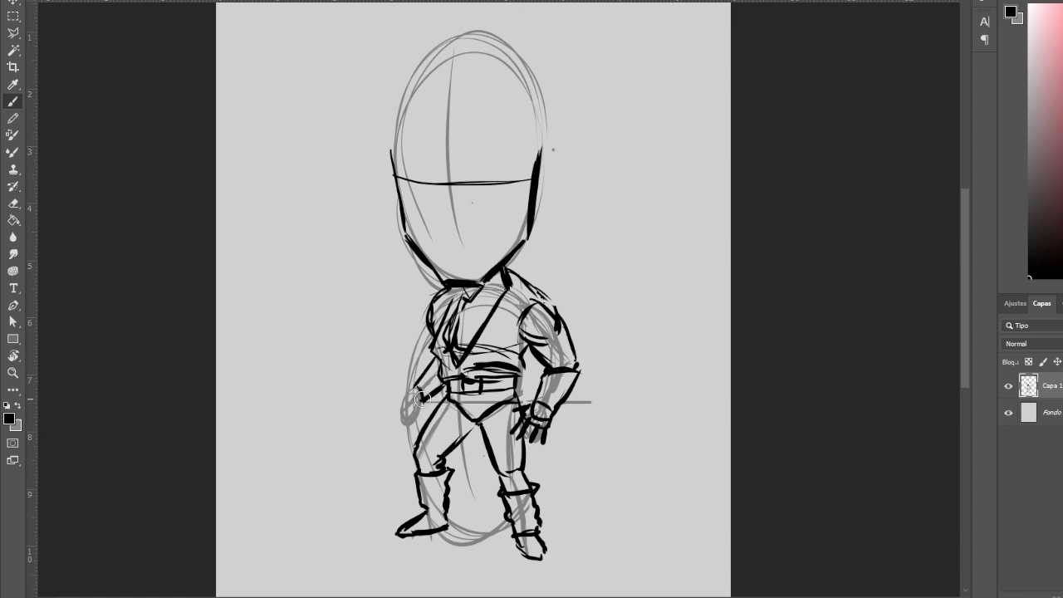
drag(421, 397, 432, 390)
drag(415, 388, 405, 415)
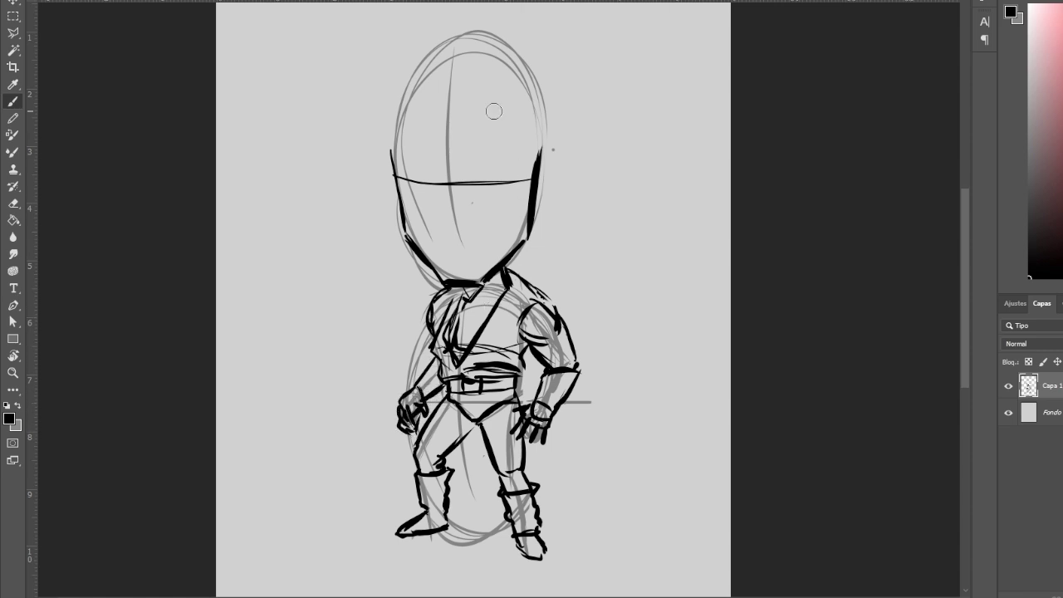
Step: Add the upper-left bangs, the nose line, both eyebrows and darker cheek and jaw lines
drag(448, 87, 445, 174)
drag(440, 91, 435, 162)
drag(431, 98, 425, 162)
mouse_move(423, 112)
mouse_down()
mouse_move(417, 166)
mouse_move(450, 227)
mouse_up()
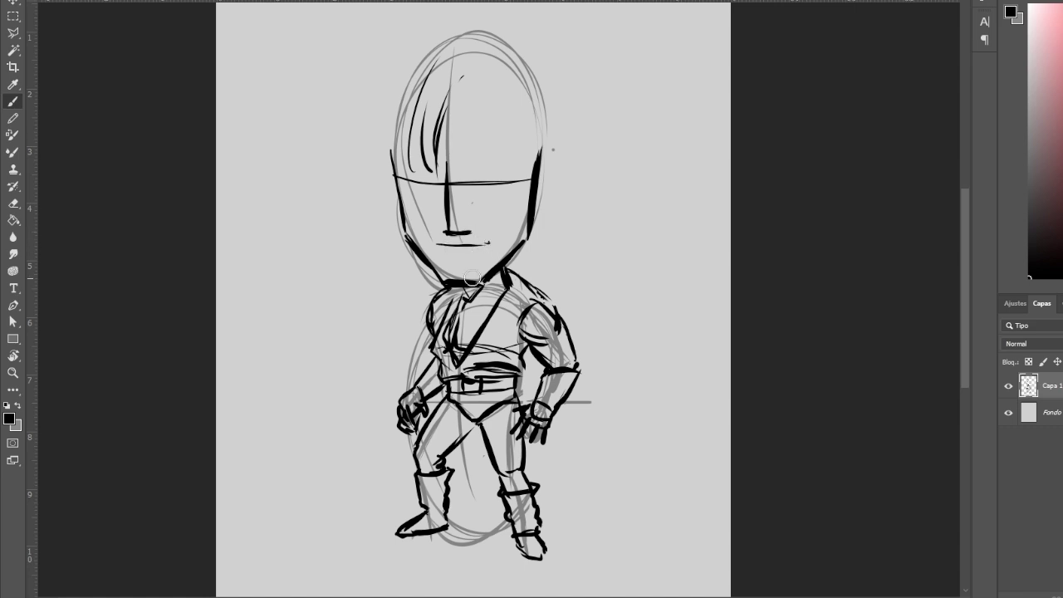
drag(406, 166, 451, 179)
drag(470, 173, 515, 171)
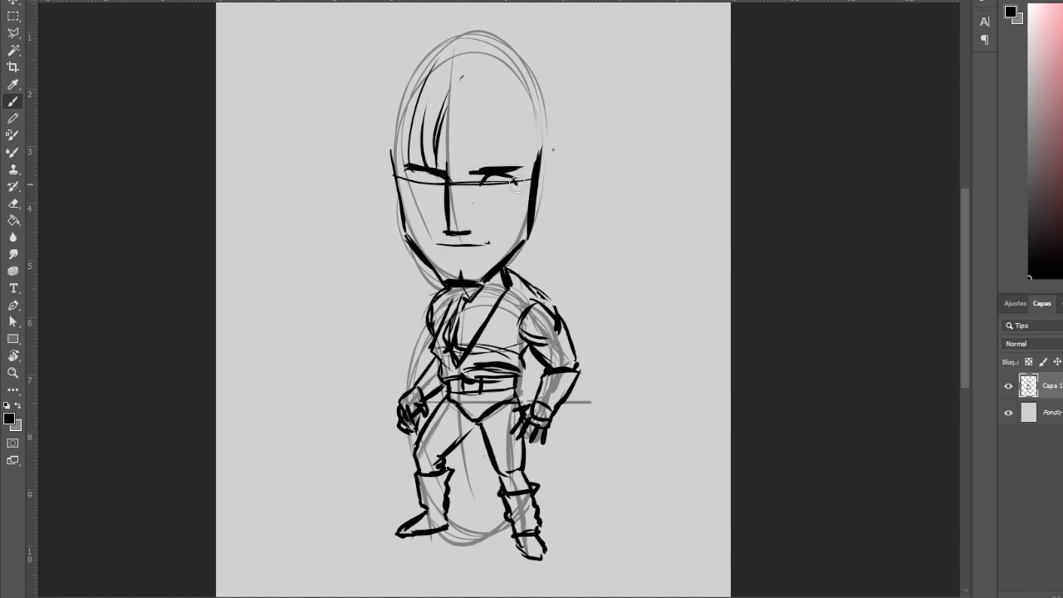
drag(415, 187, 407, 249)
Step: Draw hair flowing down the right side, the top of the head and long left strands
mouse_move(515, 209)
mouse_down()
mouse_move(488, 270)
mouse_move(591, 290)
mouse_up()
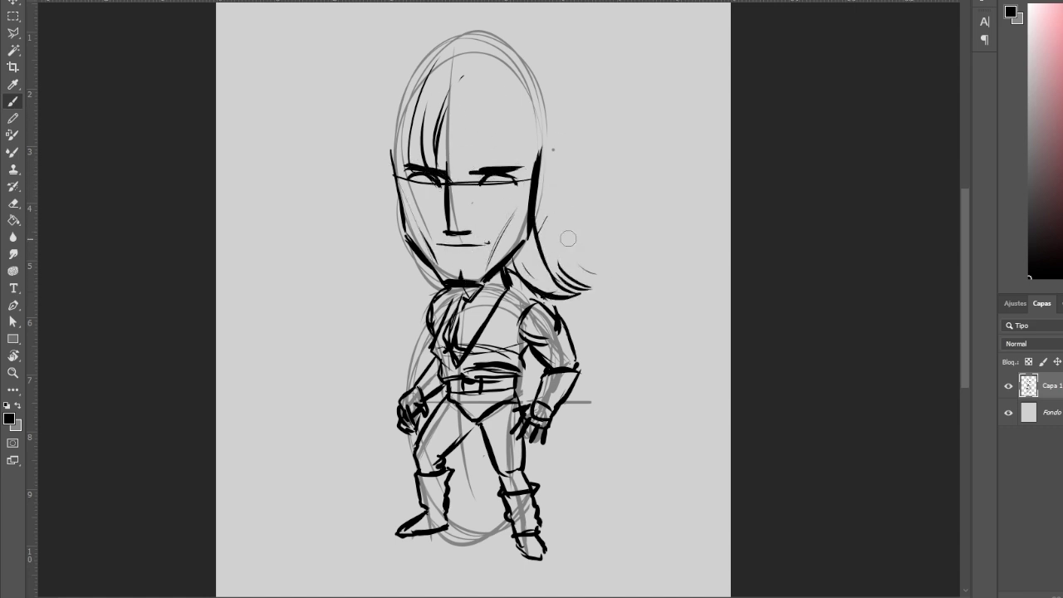
mouse_move(539, 145)
mouse_down()
mouse_move(593, 249)
mouse_move(558, 155)
mouse_up()
drag(432, 46, 521, 65)
drag(394, 236, 440, 300)
drag(415, 66, 377, 249)
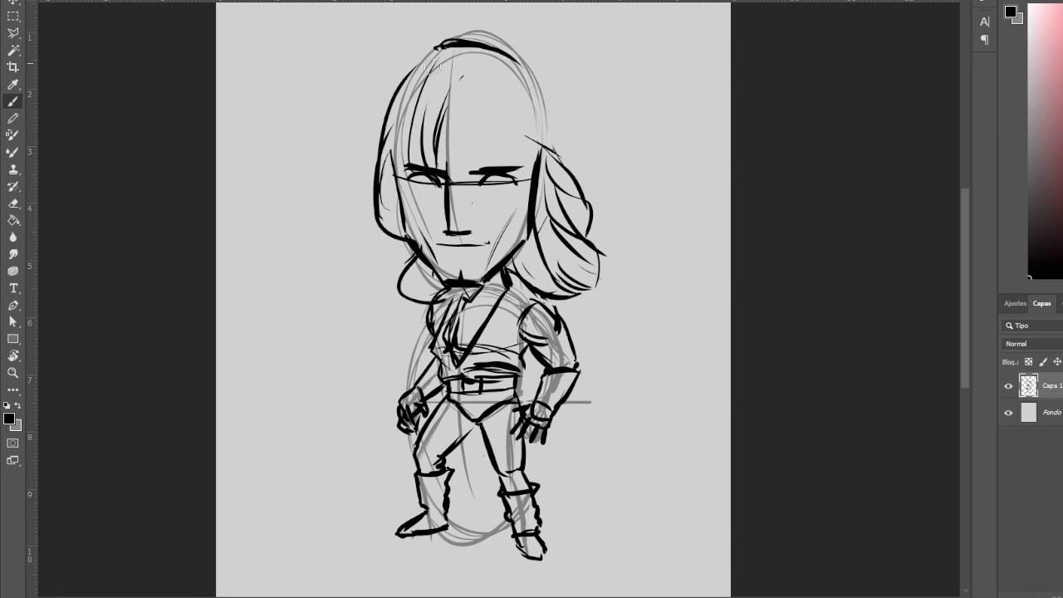
drag(431, 41, 365, 249)
mouse_move(388, 243)
mouse_down()
mouse_move(395, 283)
mouse_move(452, 295)
mouse_up()
Step: Add more left strands, strands across the top, and the curved, wavy crown hair
drag(390, 236, 398, 289)
drag(420, 190, 403, 246)
drag(427, 77, 396, 218)
drag(487, 65, 441, 166)
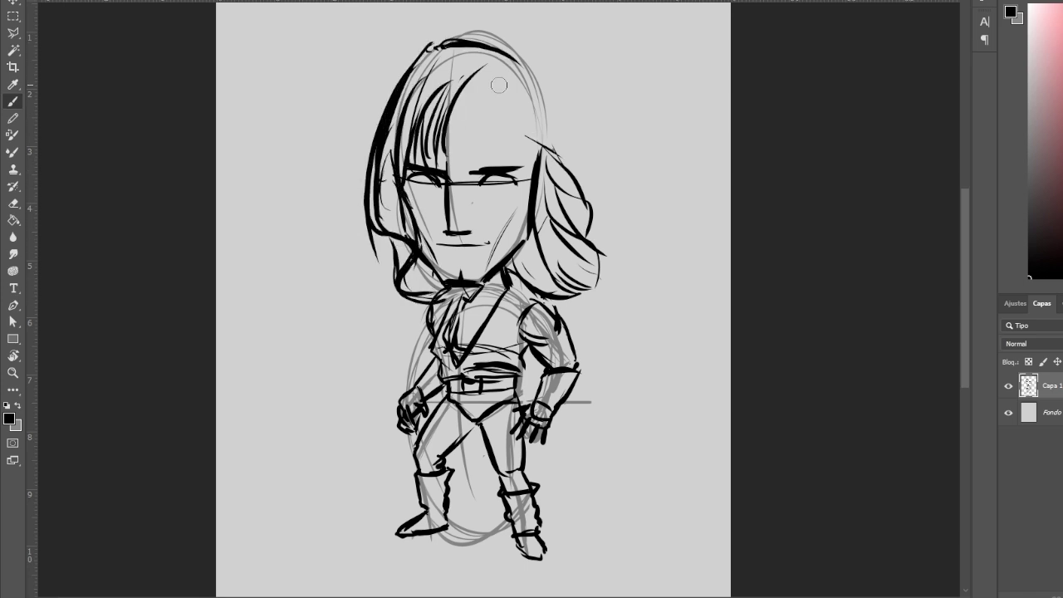
mouse_move(453, 98)
mouse_down()
mouse_move(480, 57)
mouse_move(559, 158)
mouse_up()
drag(481, 44, 544, 116)
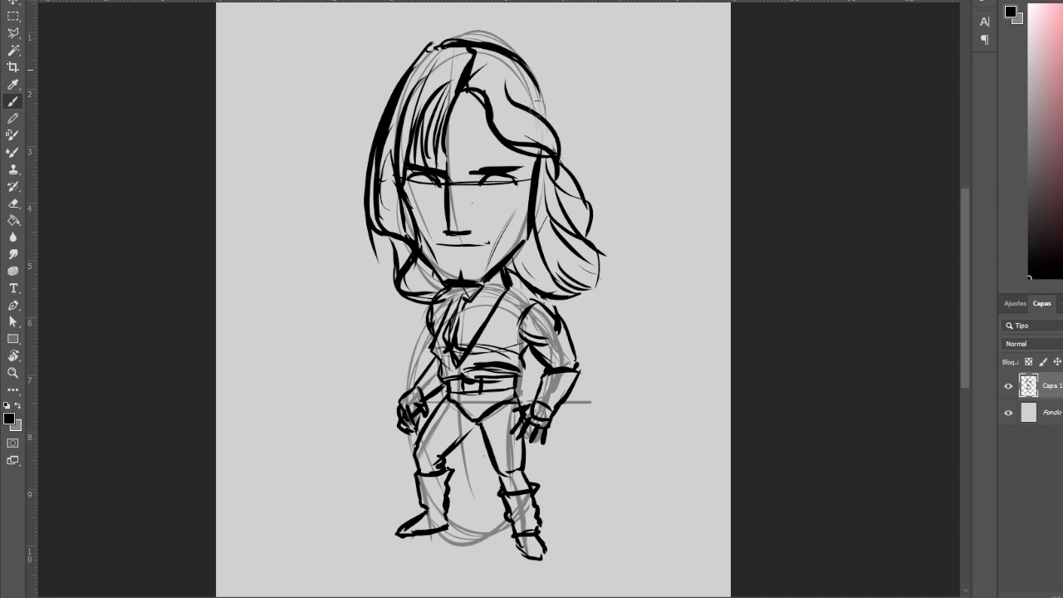
drag(531, 63, 553, 126)
Step: Flip the drawing horizontally to check proportions and lasso-select the head
key(ctrl+t)
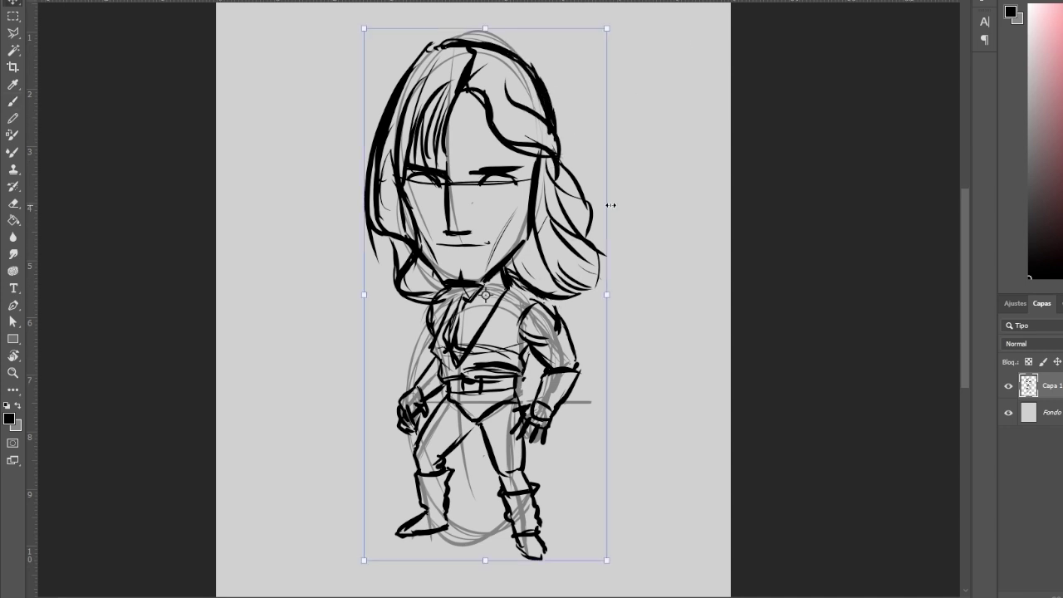
key(Return)
click(541, 314)
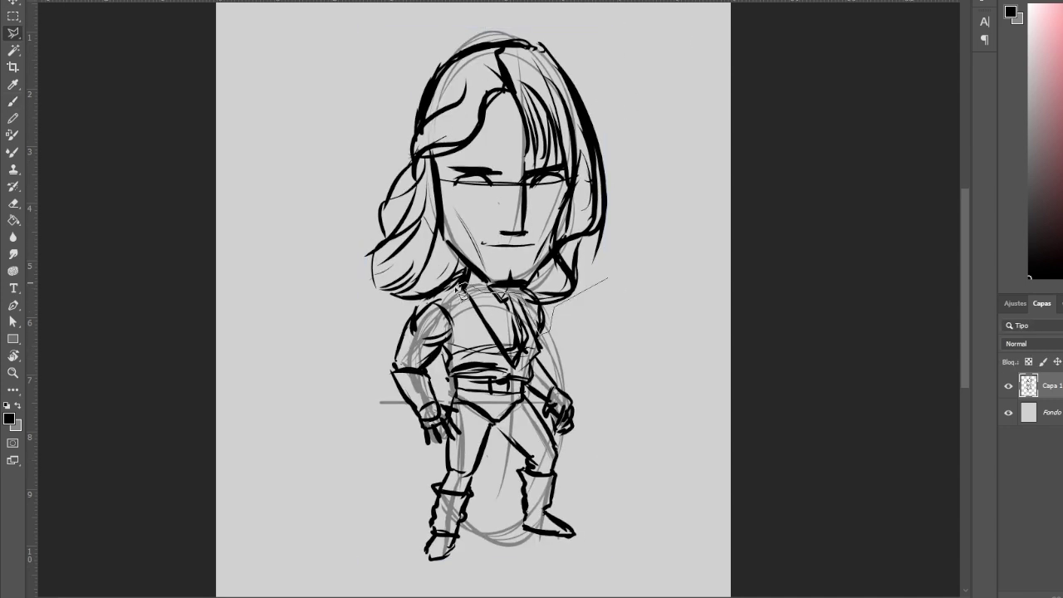
click(474, 8)
double_click(595, 179)
Step: Resize the selected head, deselect, and flip the figure back to its original direction
key(ctrl+t)
key(Return)
key(ctrl+d)
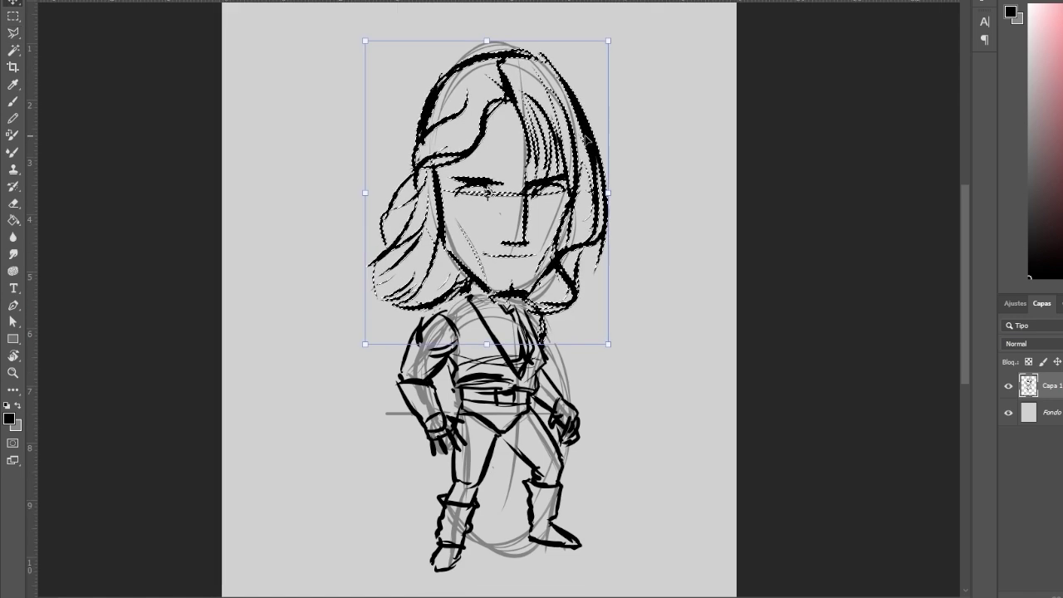
key(ctrl+t)
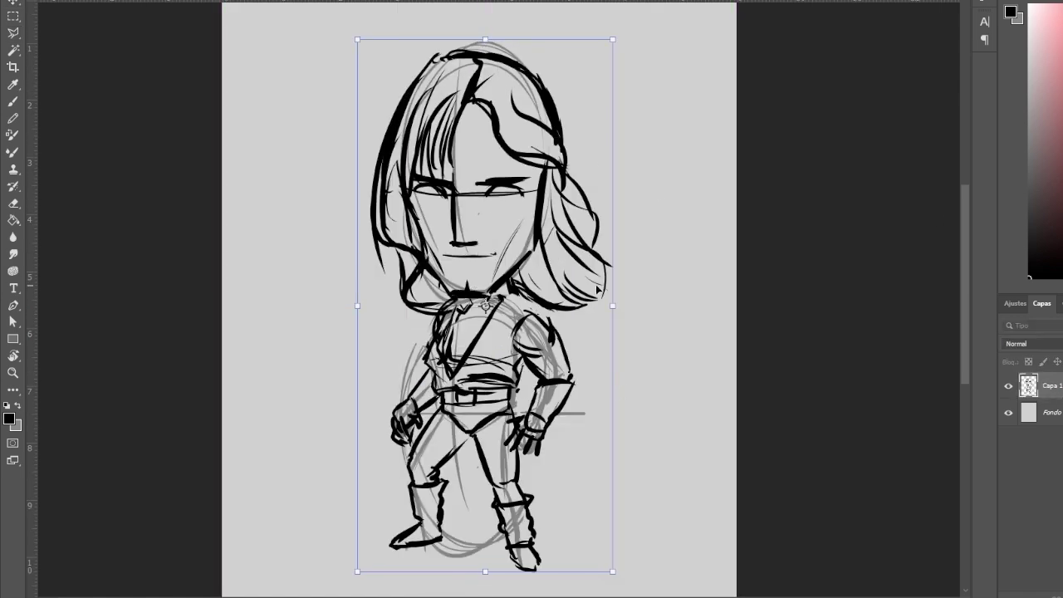
key(Return)
key(b)
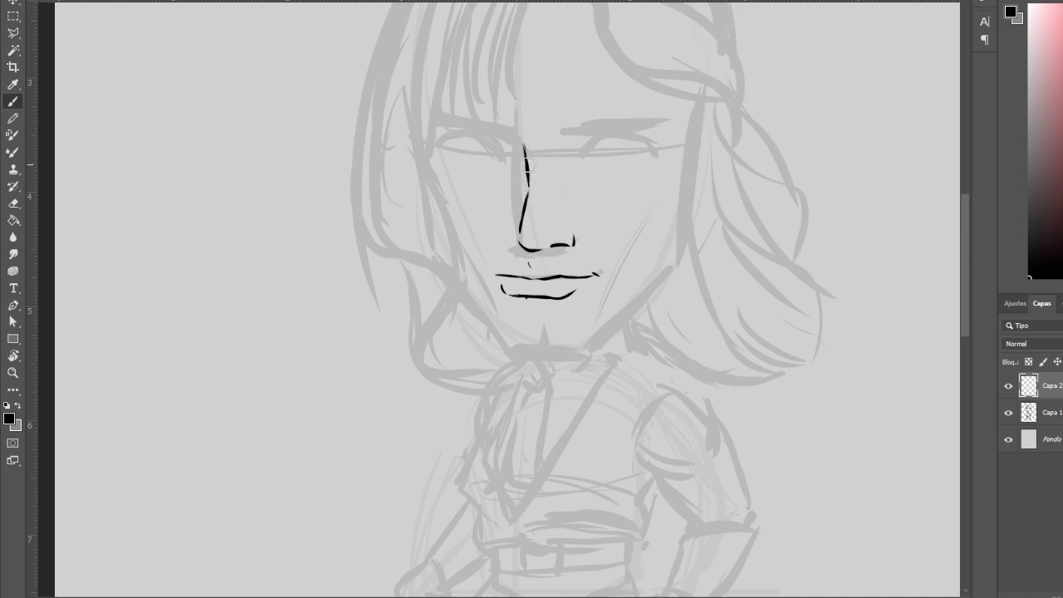
Step: Ink clean left and right eyebrows and both upper eyelids
scroll(528, 166, up, 1)
mouse_move(523, 158)
mouse_down()
mouse_move(445, 145)
mouse_move(519, 156)
mouse_up()
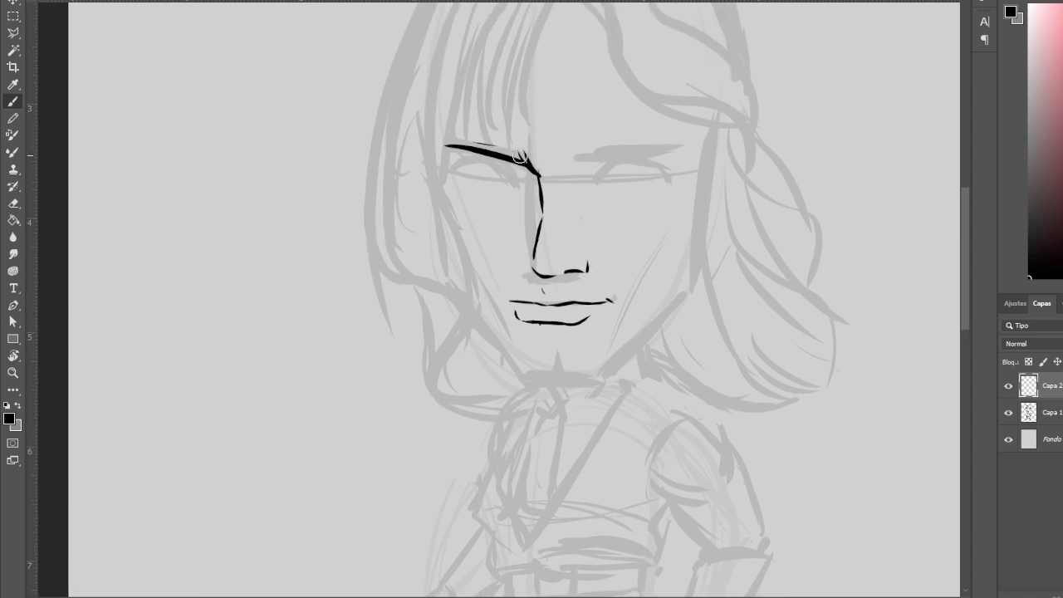
drag(439, 163, 523, 154)
mouse_move(597, 161)
mouse_down()
mouse_move(658, 147)
mouse_move(581, 159)
mouse_move(664, 137)
mouse_up()
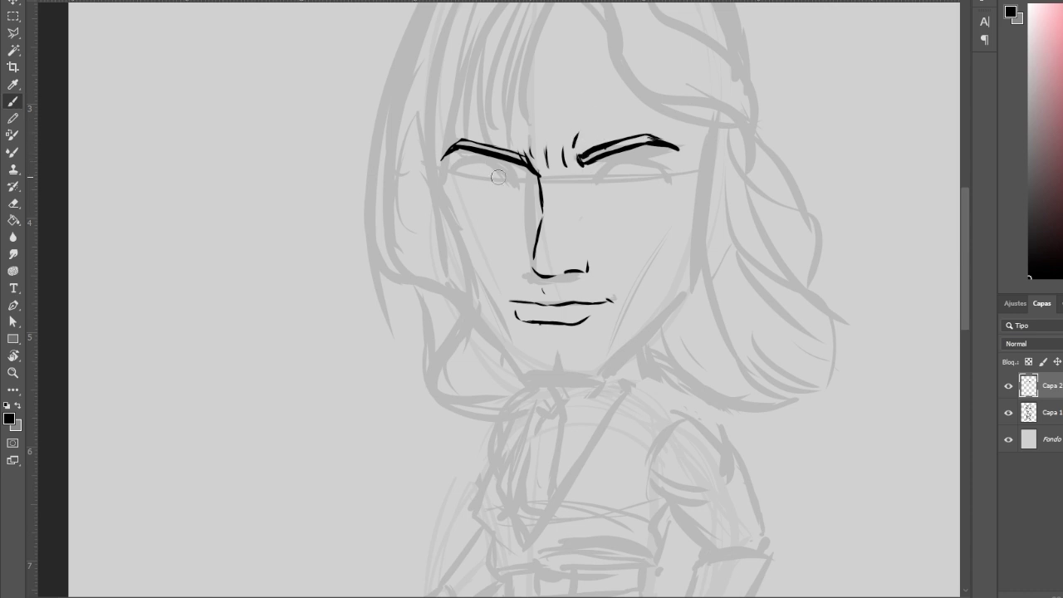
drag(458, 169, 520, 183)
drag(596, 182, 666, 170)
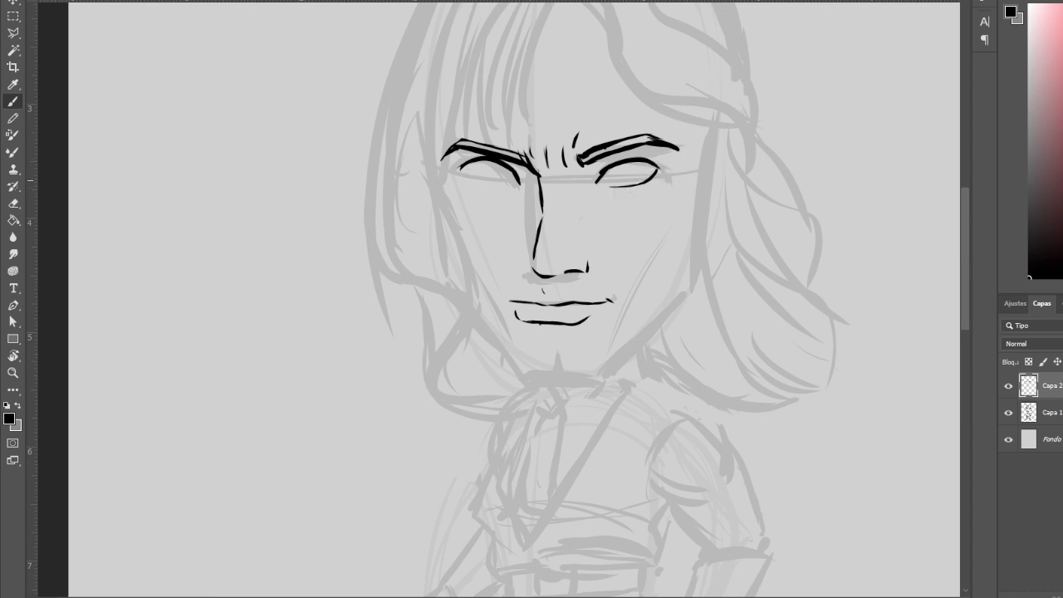
Step: Zoom in on the face, ink the left iris, chin line and left jawline
ctrl+click(454, 168)
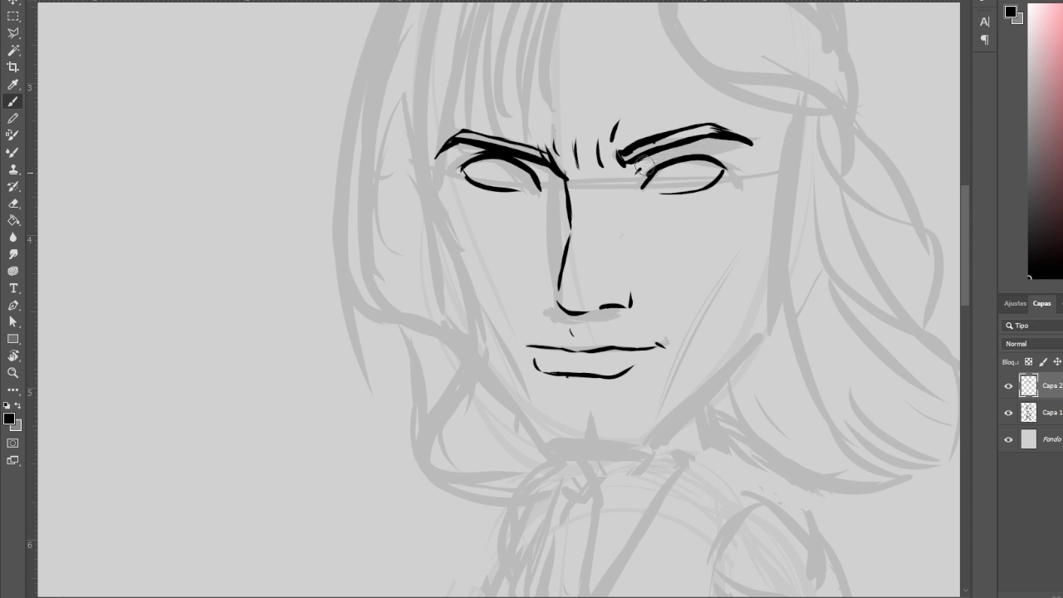
drag(667, 151, 626, 116)
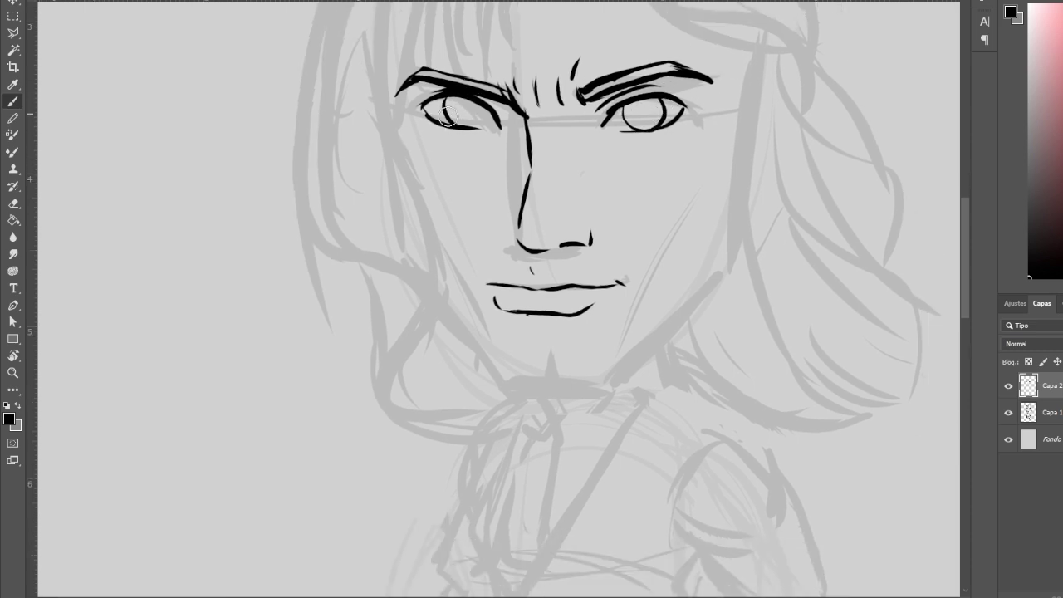
drag(448, 115, 455, 124)
mouse_move(485, 357)
mouse_down()
mouse_move(612, 376)
mouse_move(649, 367)
mouse_move(648, 382)
mouse_up()
mouse_move(393, 122)
mouse_down()
mouse_move(400, 207)
mouse_move(449, 332)
mouse_up()
key(ctrl+z)
mouse_move(401, 212)
mouse_down()
mouse_move(421, 294)
mouse_move(489, 403)
mouse_up()
Step: Ink the right jawline and a few bangs strands above the brow, erasing and undoing mistakes
key(e)
key(b)
mouse_move(734, 148)
mouse_down()
mouse_move(713, 322)
mouse_move(599, 421)
mouse_up()
key(e)
drag(719, 299, 726, 322)
key(b)
drag(581, 249, 581, 396)
mouse_move(505, 50)
mouse_down()
mouse_move(475, 249)
mouse_move(558, 26)
mouse_move(610, 18)
mouse_move(477, 249)
mouse_up()
key(ctrl+z)
Step: Ink the jagged crown parting and the top-of-head hair outline
scroll(464, 200, up, 2)
drag(581, 33, 448, 315)
scroll(633, 126, up, 3)
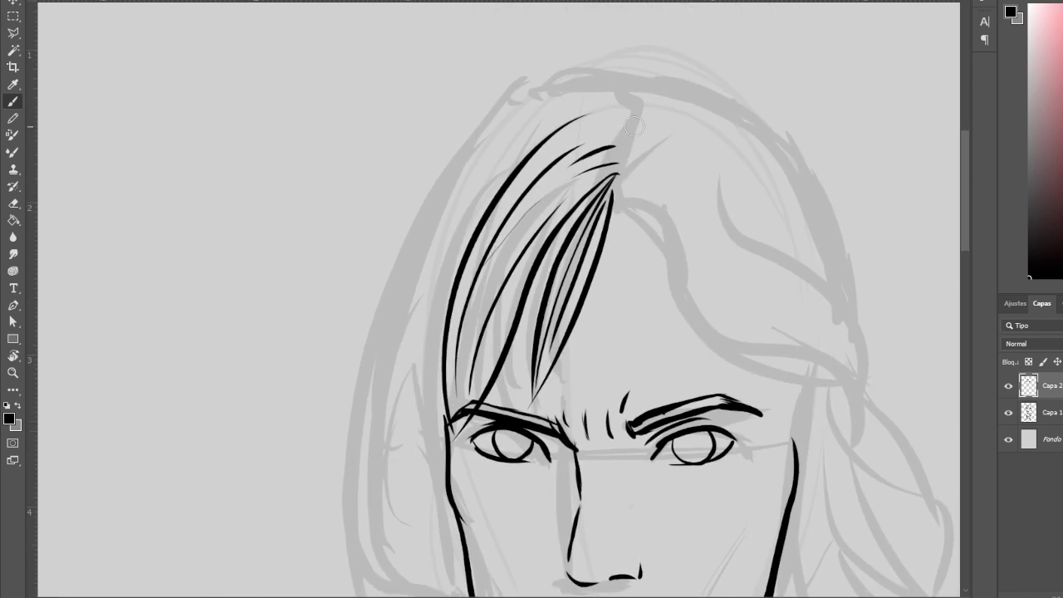
drag(616, 88, 624, 176)
mouse_move(618, 131)
mouse_down()
mouse_move(628, 179)
mouse_move(581, 132)
mouse_up()
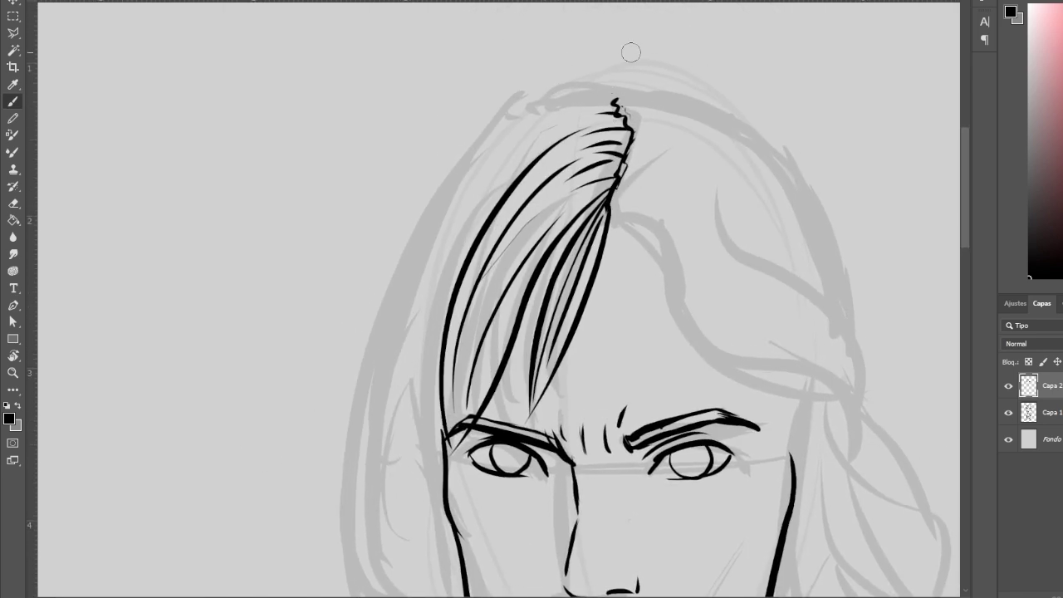
mouse_move(618, 93)
mouse_down()
mouse_move(459, 129)
mouse_move(615, 50)
mouse_up()
drag(557, 33, 368, 414)
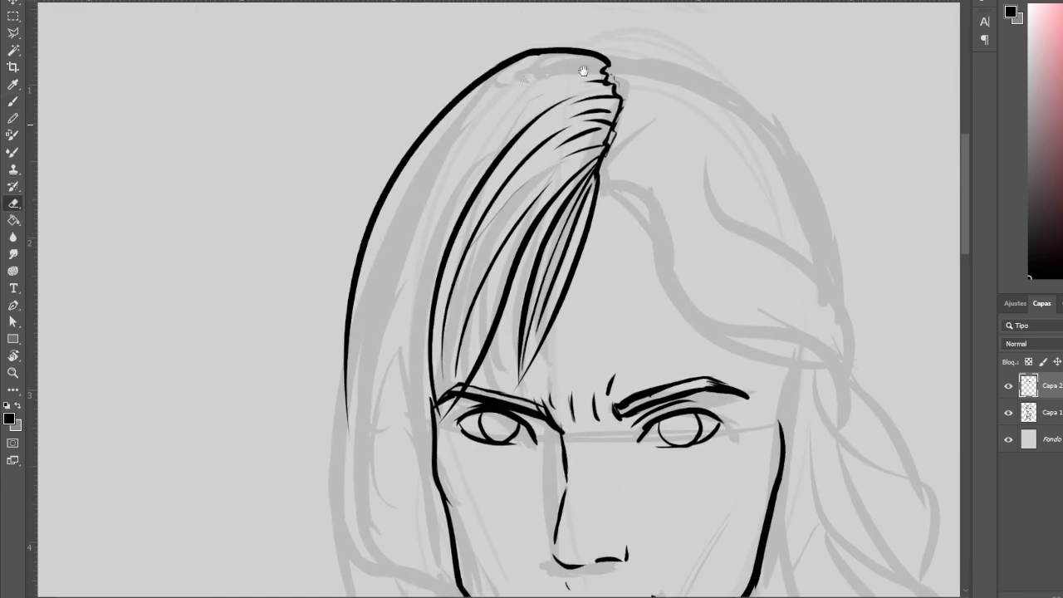
drag(595, 114, 592, 72)
Step: Ink hair strands on the left side and curving strands under the left lock
scroll(592, 73, down, 3)
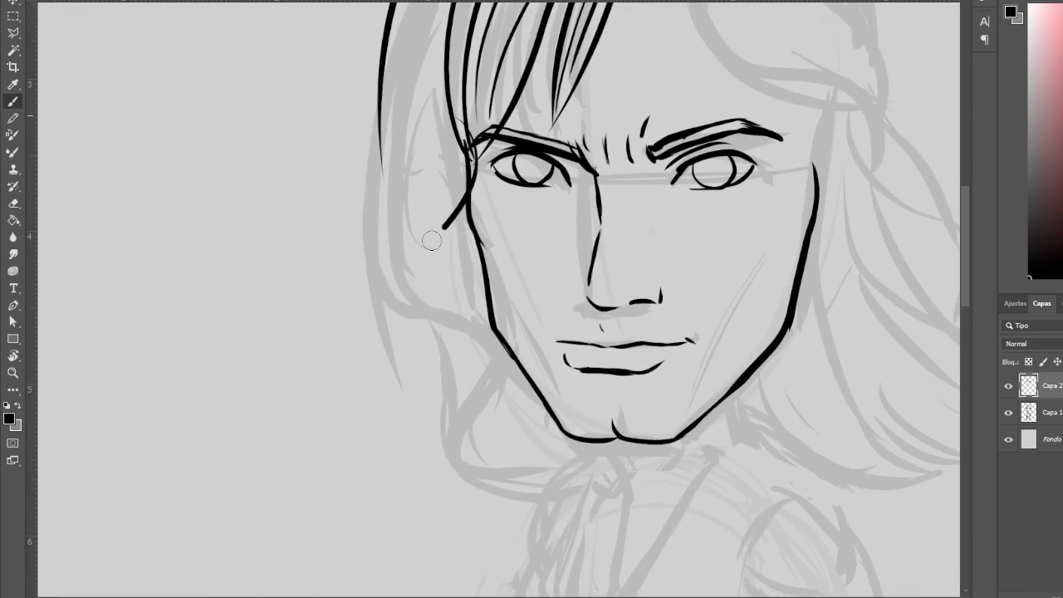
drag(470, 149, 430, 319)
drag(440, 124, 420, 328)
drag(432, 216, 432, 299)
drag(436, 241, 407, 361)
mouse_move(498, 166)
mouse_down()
mouse_move(498, 249)
mouse_move(494, 106)
mouse_move(473, 42)
mouse_up()
drag(398, 287, 474, 460)
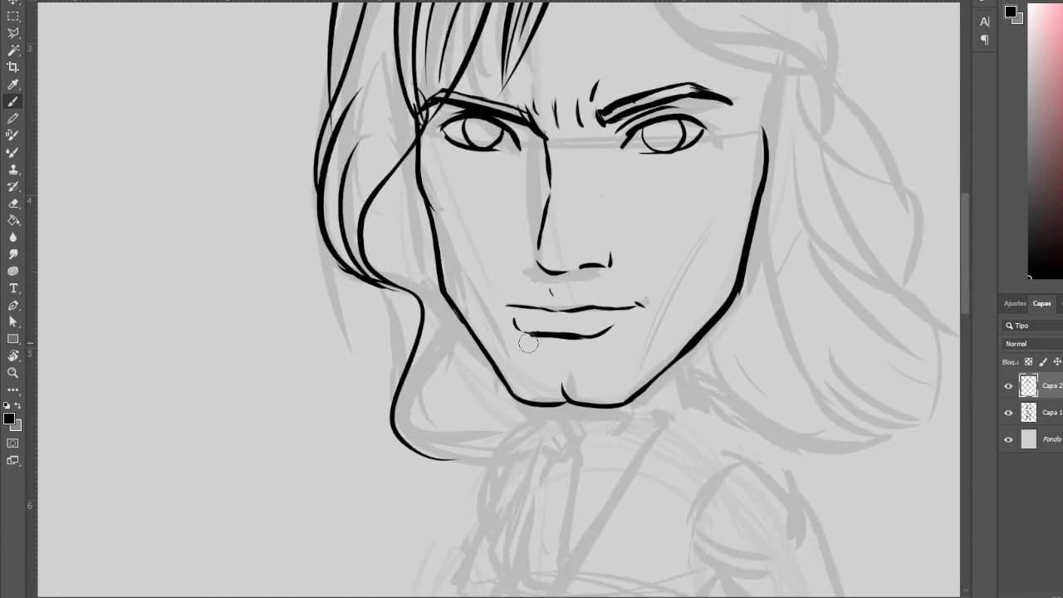
drag(429, 228, 429, 242)
Step: Add extra strands to the lower-left lock, redoing one stroke that went wrong
drag(390, 315, 423, 465)
key(ctrl+z)
drag(390, 324, 420, 448)
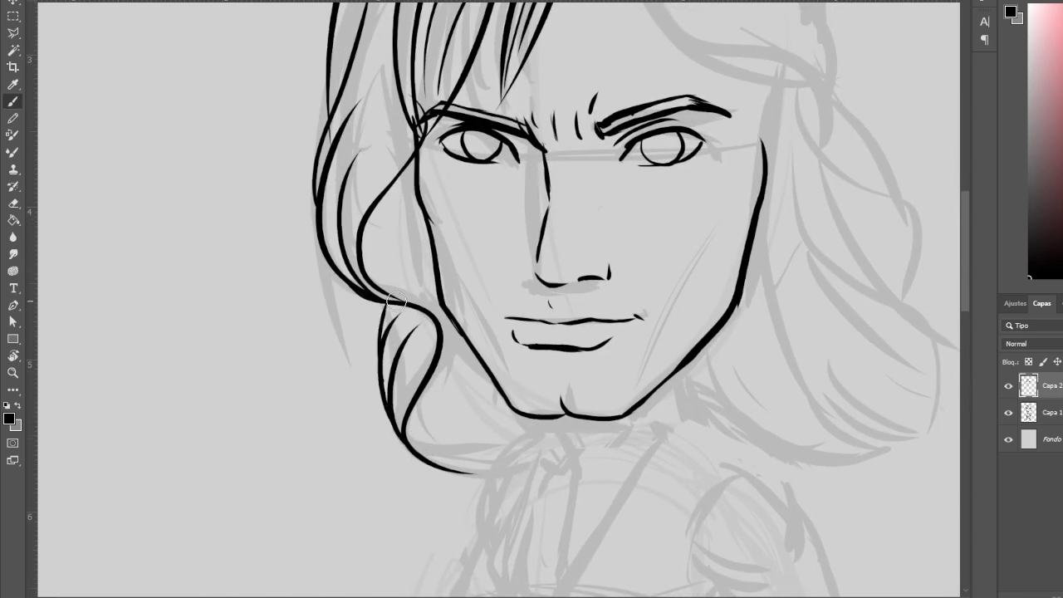
drag(382, 299, 398, 440)
drag(429, 241, 392, 150)
drag(390, 319, 469, 380)
drag(399, 61, 432, 169)
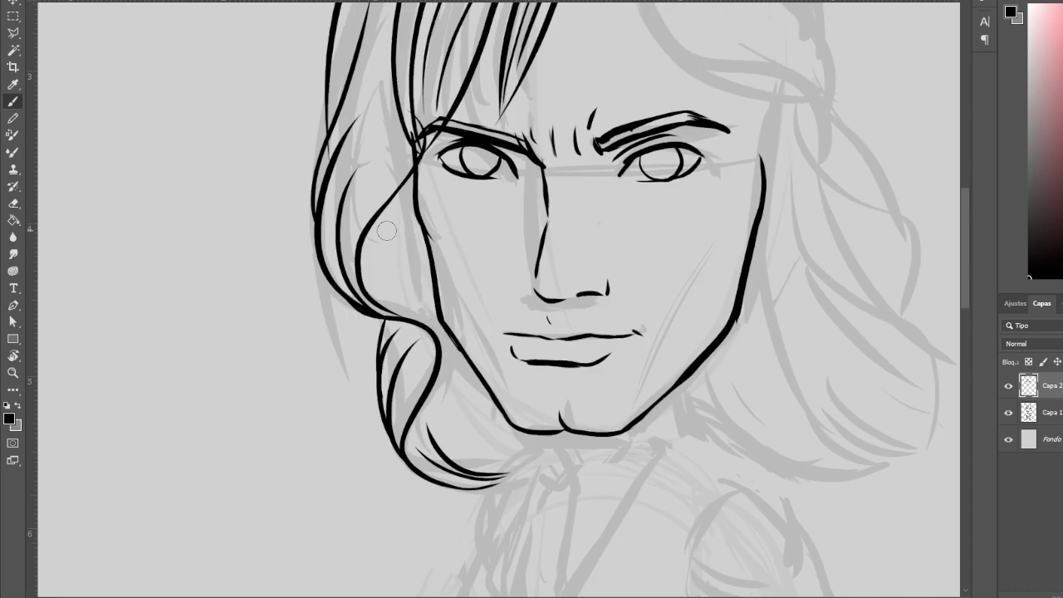
drag(386, 231, 435, 290)
key(e)
key(b)
Step: Ink the long outer hair outline and strands along the head's right side
mouse_move(870, 80)
mouse_down()
mouse_move(697, 219)
mouse_move(685, 254)
mouse_up()
drag(401, 95, 631, 330)
mouse_move(419, 63)
mouse_down()
mouse_move(652, 341)
mouse_move(622, 340)
mouse_up()
key(ctrl+z)
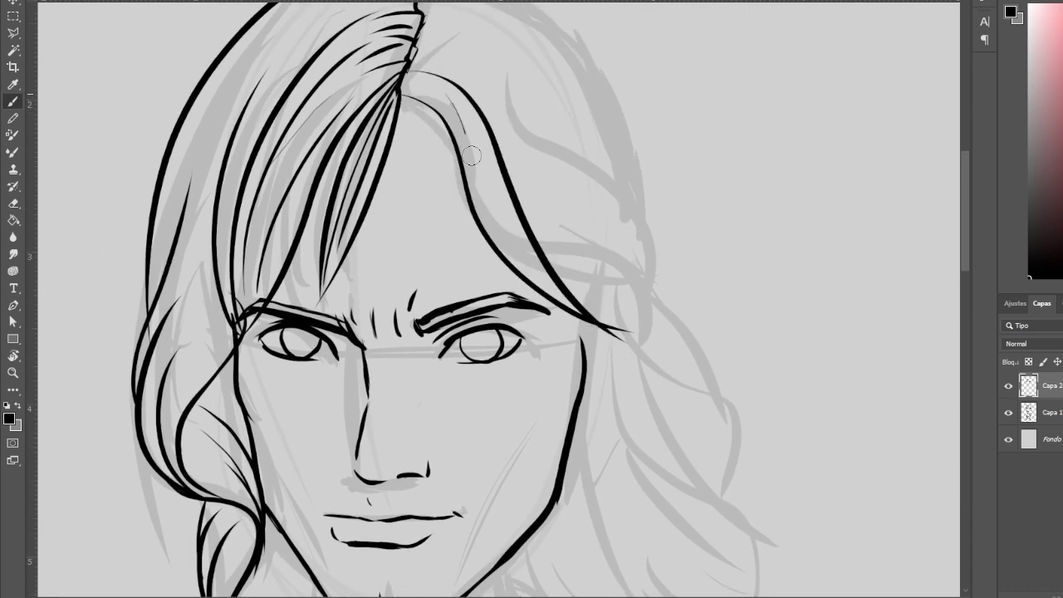
drag(465, 137, 573, 307)
mouse_move(573, 307)
mouse_down()
mouse_move(564, 247)
mouse_move(631, 315)
mouse_up()
Step: Ink short parting strands at the crown and more strands on the right side
mouse_move(532, 236)
mouse_down()
mouse_move(573, 278)
mouse_move(589, 378)
mouse_up()
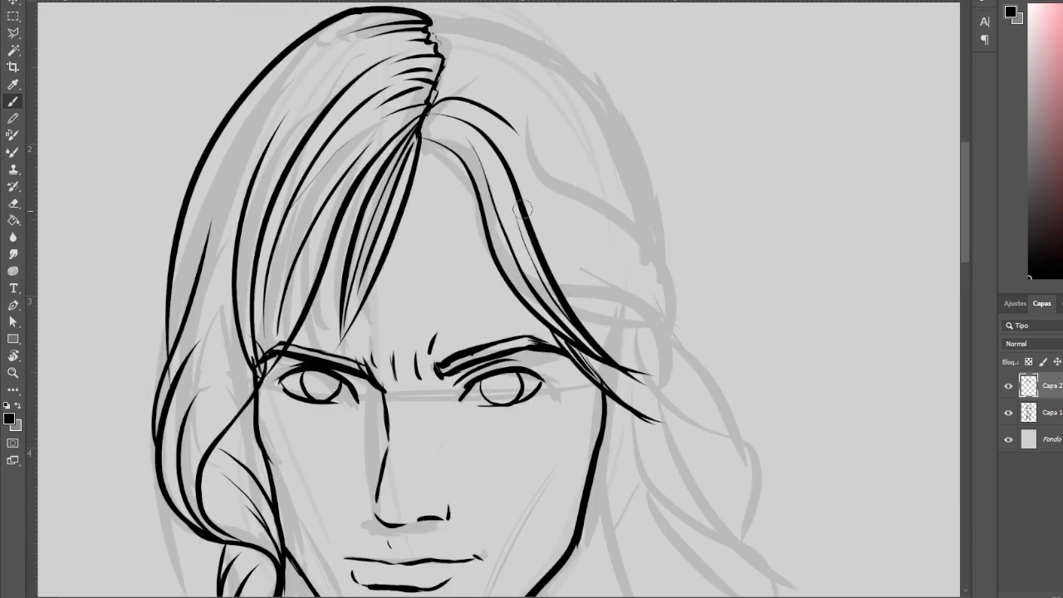
drag(436, 70, 498, 96)
drag(498, 98, 515, 289)
drag(436, 220, 491, 246)
drag(433, 200, 553, 222)
drag(501, 243, 426, 77)
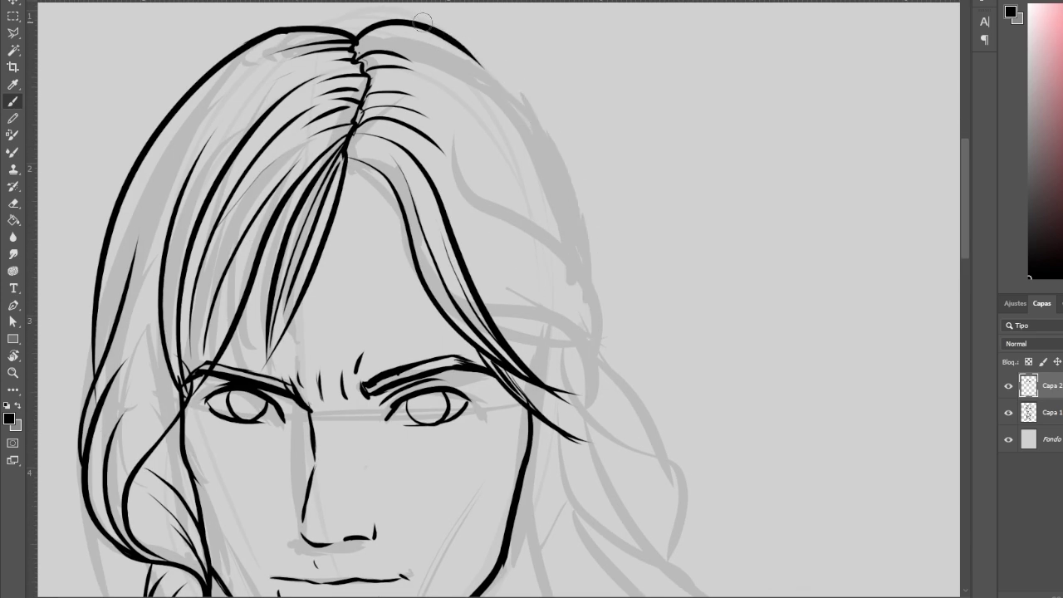
drag(448, 34, 593, 324)
drag(600, 316, 601, 221)
Step: Ink long strands sweeping down the right side past the cheek
key(e)
scroll(592, 230, down, 2)
key(b)
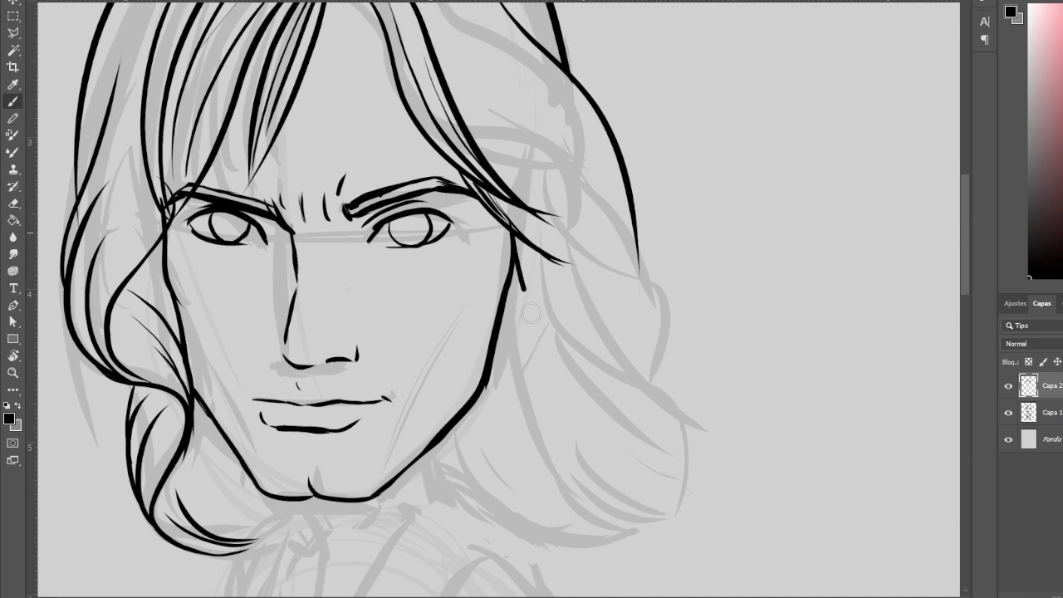
drag(510, 245, 622, 427)
scroll(593, 208, down, 2)
scroll(523, 320, down, 1)
drag(502, 137, 586, 396)
drag(497, 166, 619, 430)
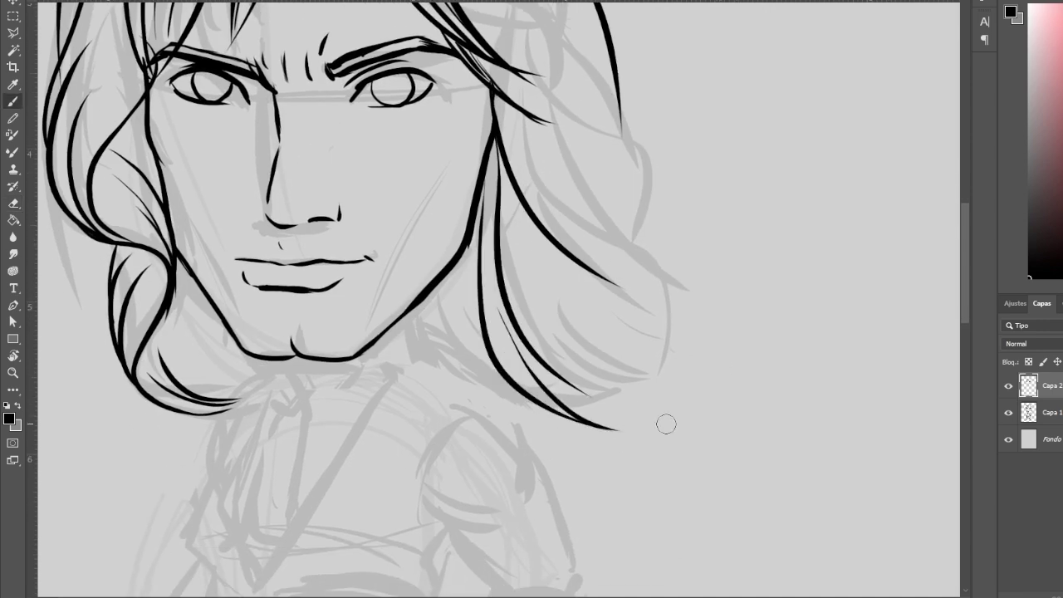
Step: Add more long right-side strands ending below the jaw, with flicked ends
drag(498, 307, 673, 374)
drag(519, 282, 693, 369)
drag(565, 286, 685, 365)
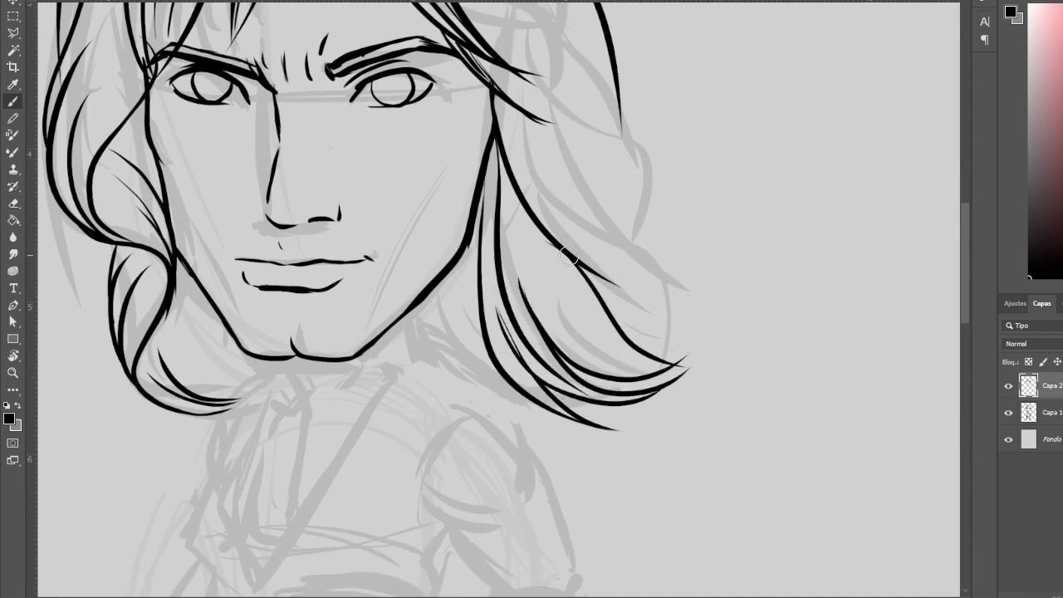
drag(597, 266, 693, 353)
scroll(648, 249, up, 1)
drag(594, 349, 684, 375)
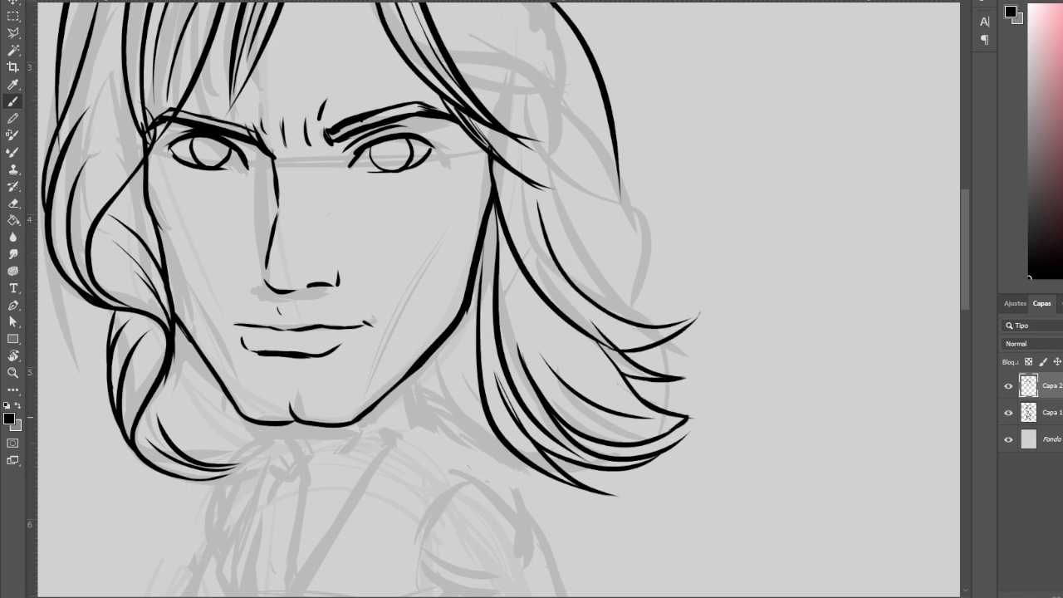
Step: Ink and refine a dark strand near the right temple
scroll(582, 299, up, 1)
scroll(581, 299, up, 1)
drag(514, 241, 580, 300)
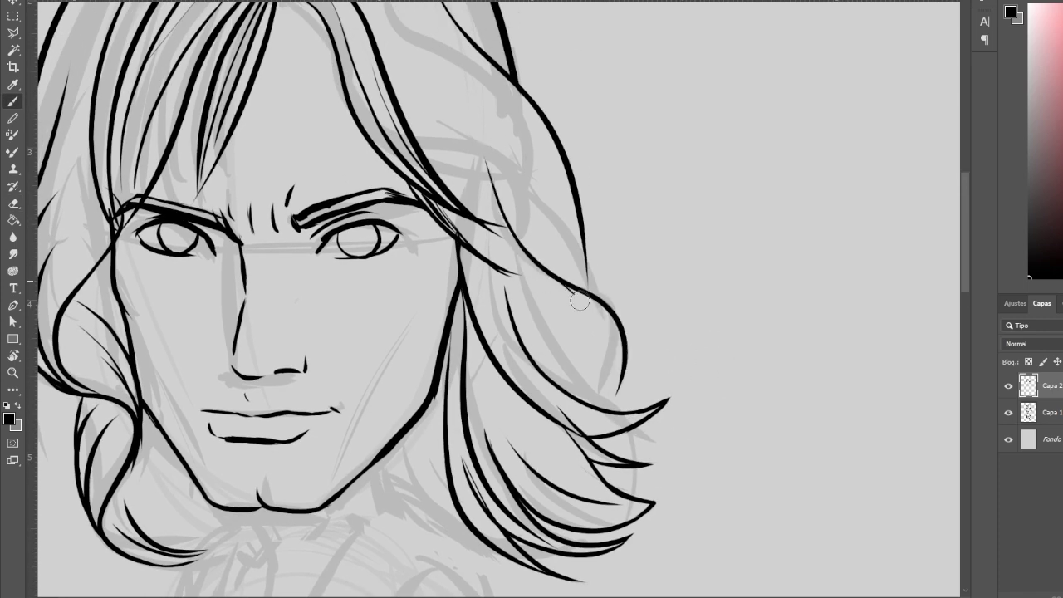
scroll(631, 348, up, 1)
scroll(598, 332, up, 2)
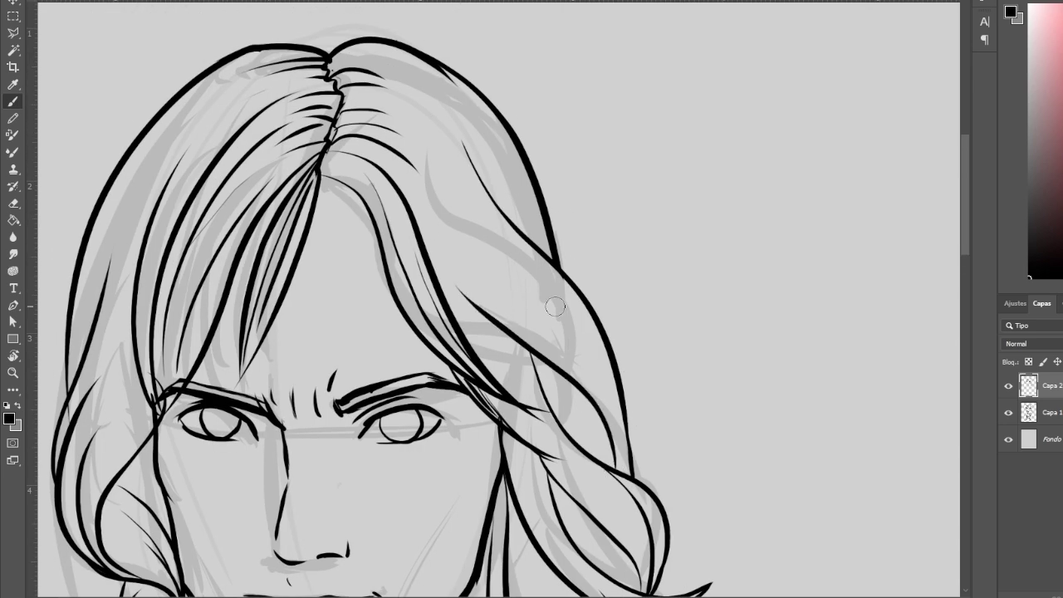
key(e)
drag(544, 357, 597, 439)
Step: Touch up the right-side hair strands, undoing unwanted tweaks
scroll(444, 197, up, 1)
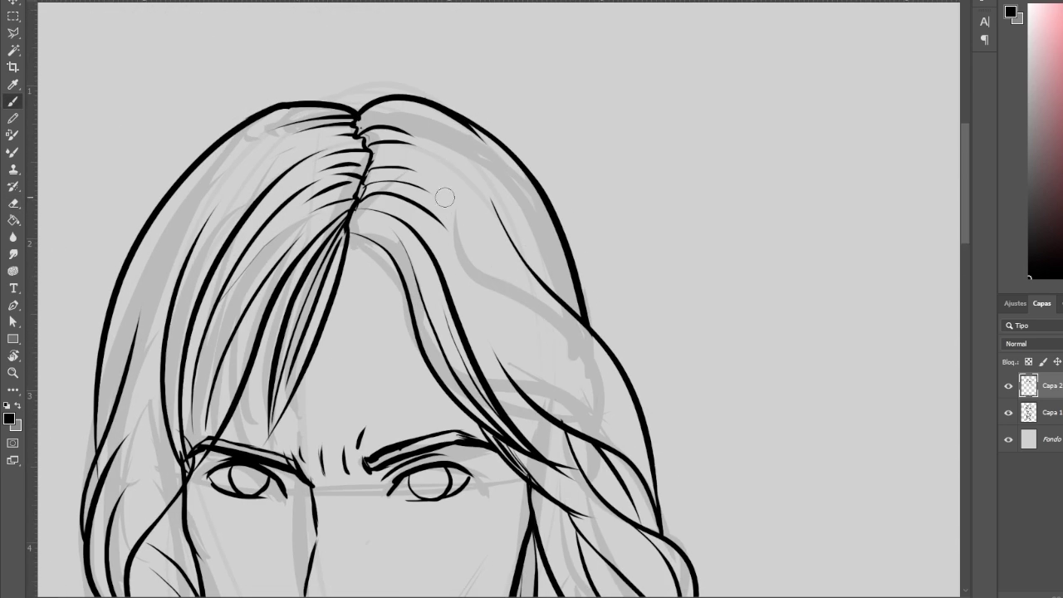
scroll(445, 197, down, 5)
drag(586, 221, 613, 387)
key(ctrl+z)
drag(592, 294, 649, 405)
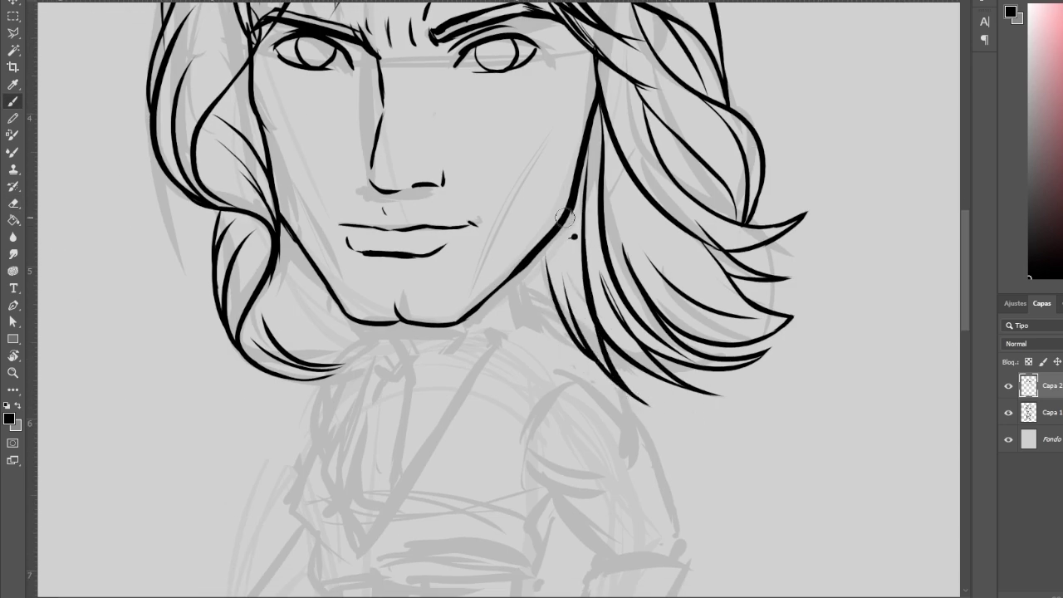
key(e)
key(b)
Step: Ink strands hanging below the right jaw and start the contour below the chin
mouse_move(552, 246)
mouse_down()
mouse_move(531, 395)
mouse_move(523, 390)
mouse_up()
drag(544, 295, 511, 399)
mouse_move(544, 259)
mouse_down()
mouse_move(594, 183)
mouse_move(581, 150)
mouse_up()
drag(531, 208, 577, 237)
drag(508, 262, 523, 290)
mouse_move(562, 269)
mouse_down()
mouse_move(566, 280)
mouse_move(623, 212)
mouse_up()
drag(532, 274, 526, 204)
mouse_move(538, 147)
mouse_down()
mouse_move(449, 247)
mouse_move(493, 196)
mouse_up()
Step: Ink the collar contour and a long diagonal line across the chest
drag(465, 245, 452, 306)
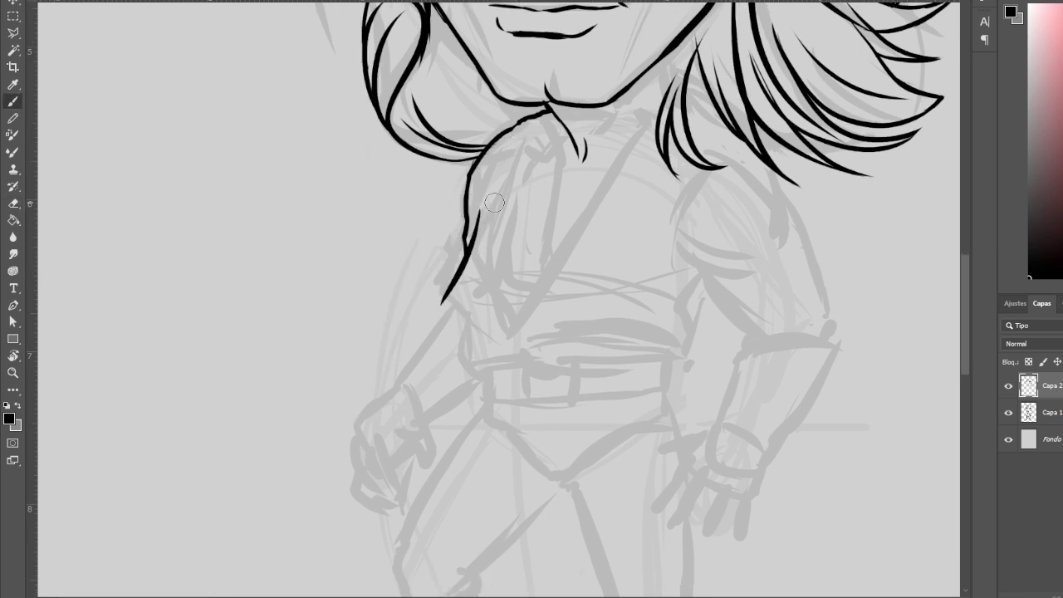
key(ctrl+z)
drag(477, 199, 453, 303)
drag(480, 347, 492, 370)
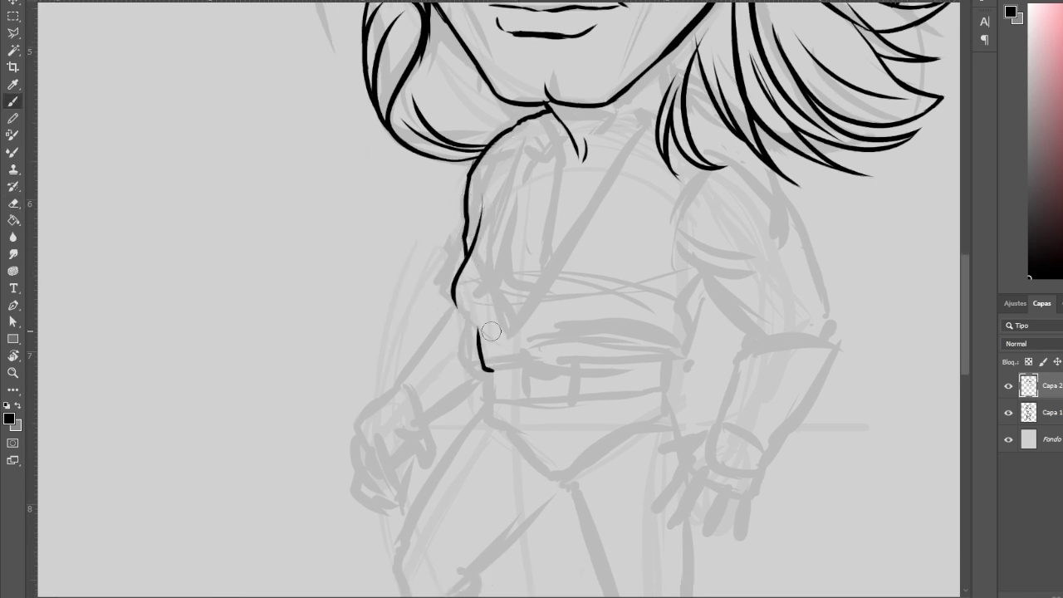
key(ctrl+z)
drag(619, 143, 485, 336)
drag(674, 111, 632, 203)
Step: Add a thin line below the chin and a short stroke at the collar tip
key(e)
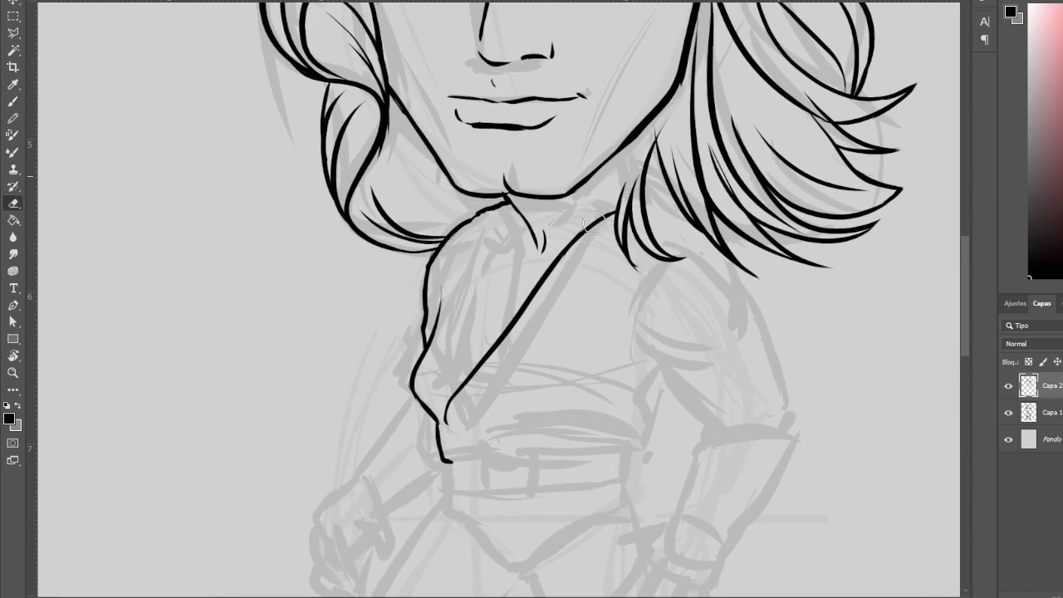
key(b)
scroll(622, 116, down, 1)
mouse_move(593, 157)
mouse_down()
mouse_move(508, 297)
mouse_move(515, 248)
mouse_up()
scroll(581, 166, down, 1)
key(e)
key(b)
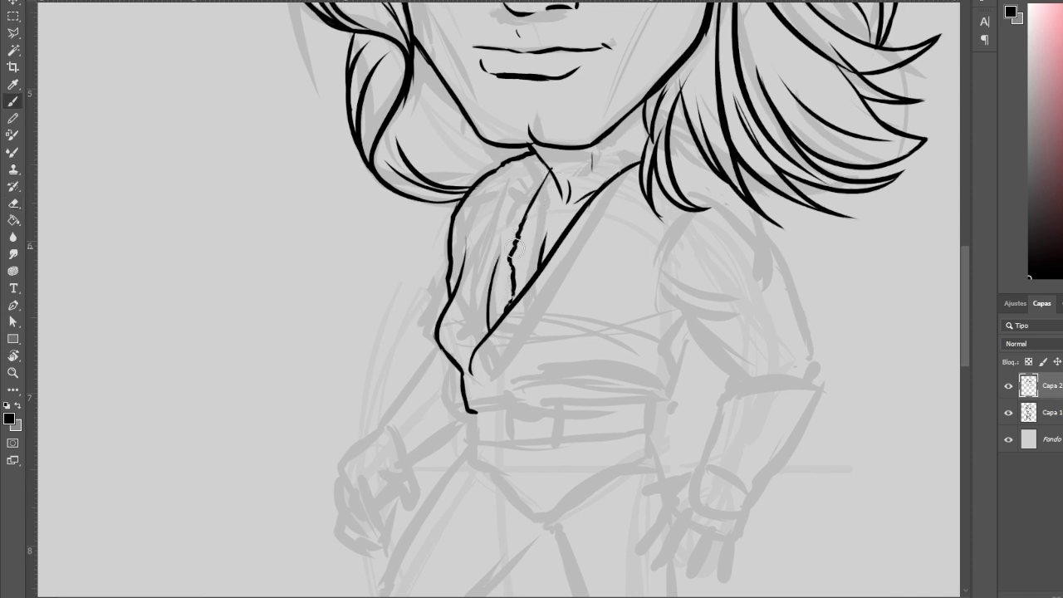
drag(470, 371, 463, 346)
drag(470, 347, 470, 274)
key(ctrl+z)
Step: Ink a curved line under the collar, re-ink the upper diagonal, and erase stray lines
mouse_move(524, 159)
mouse_down()
mouse_move(463, 267)
mouse_move(635, 269)
mouse_up()
scroll(730, 208, down, 1)
scroll(664, 245, down, 3)
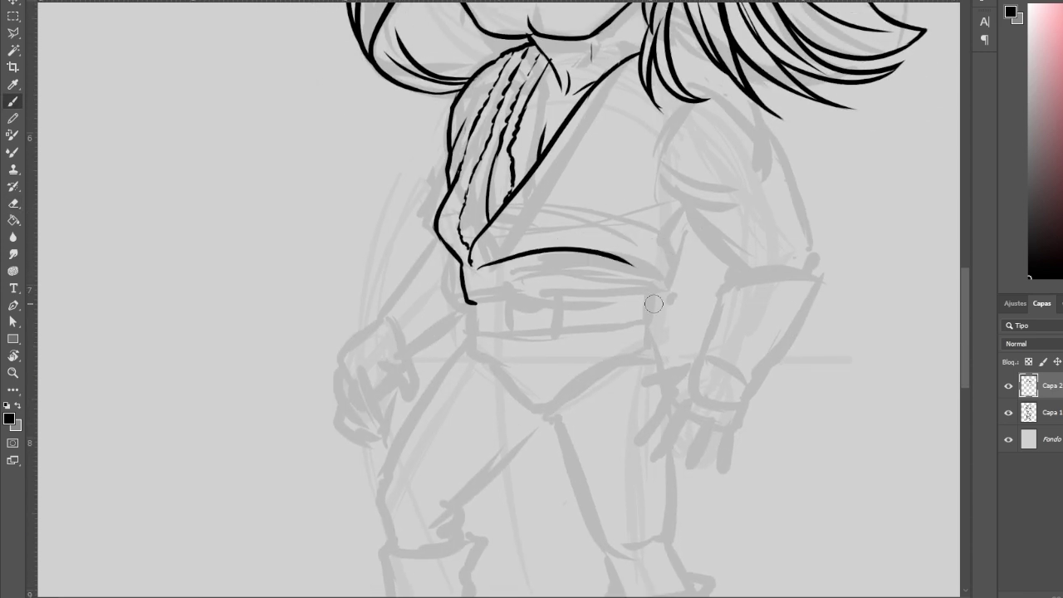
drag(598, 140, 575, 190)
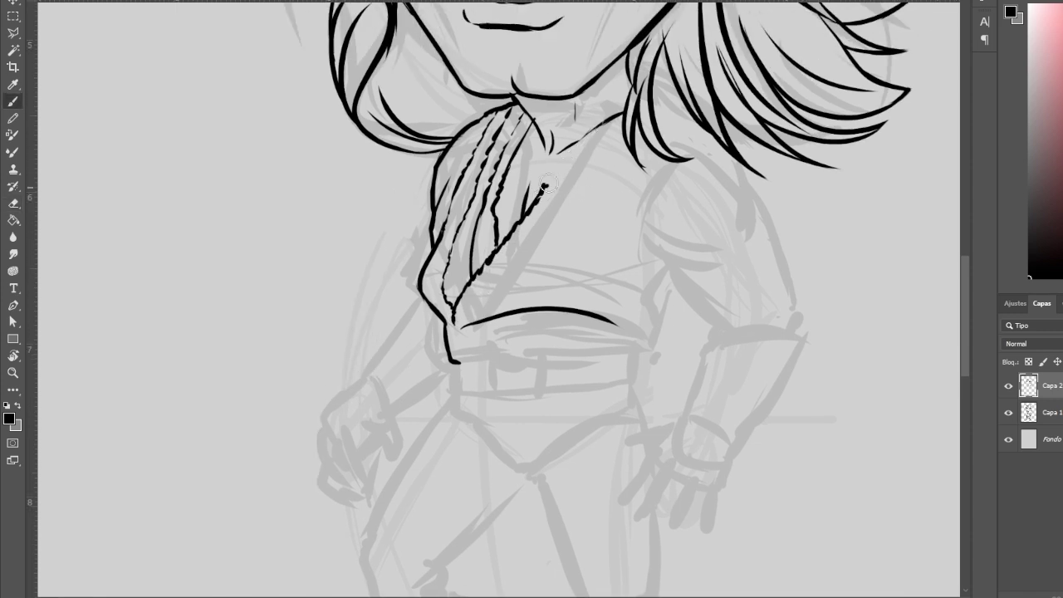
drag(613, 114, 511, 214)
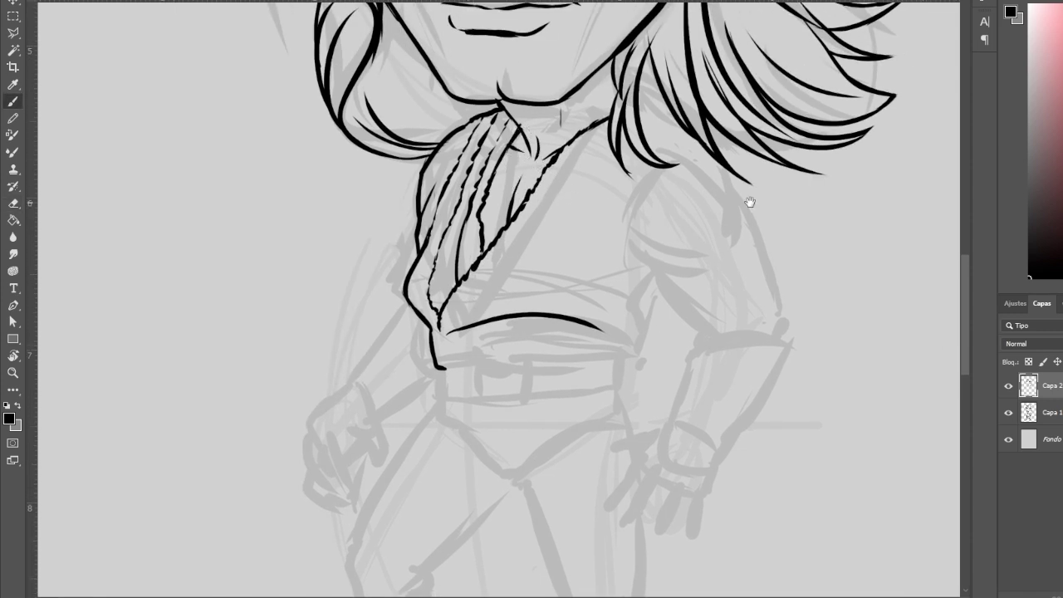
mouse_move(748, 202)
mouse_down()
mouse_move(719, 198)
mouse_move(746, 209)
mouse_up()
key(e)
mouse_move(502, 137)
mouse_down()
mouse_move(433, 215)
mouse_move(480, 143)
mouse_up()
key(b)
Step: Hatch the braid up the left lapel, then add new layer Capa 3 for inking
mouse_move(466, 195)
mouse_down()
mouse_move(440, 214)
mouse_move(451, 214)
mouse_up()
drag(488, 130, 456, 212)
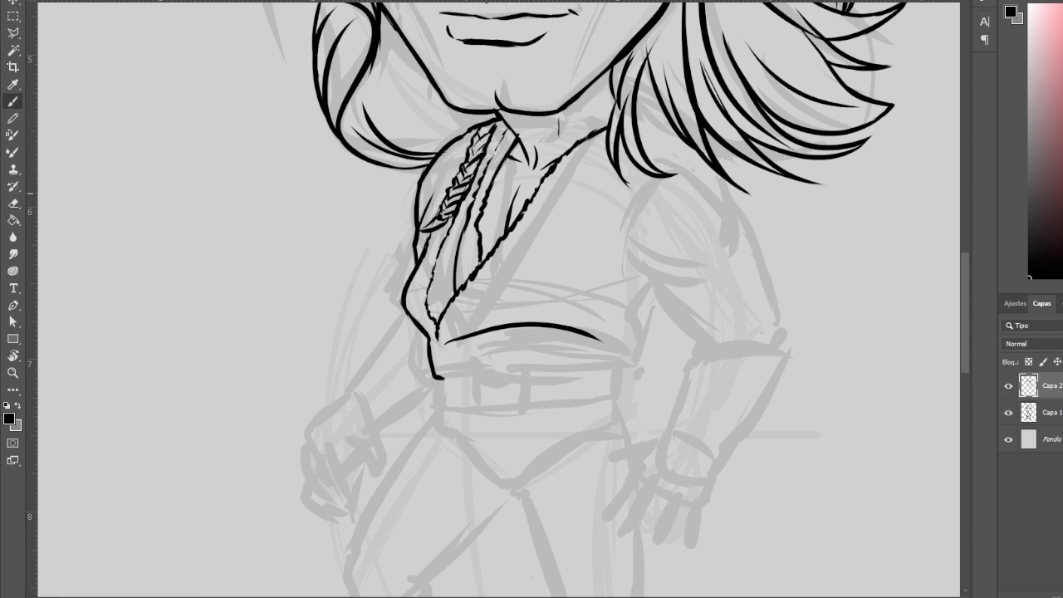
key(e)
key(ctrl+shift+alt+n)
key(b)
mouse_move(583, 235)
mouse_down()
mouse_move(654, 141)
mouse_move(577, 249)
mouse_up()
Step: Ink the braid dashes under the right hair and a curved line down from it
key(e)
key(b)
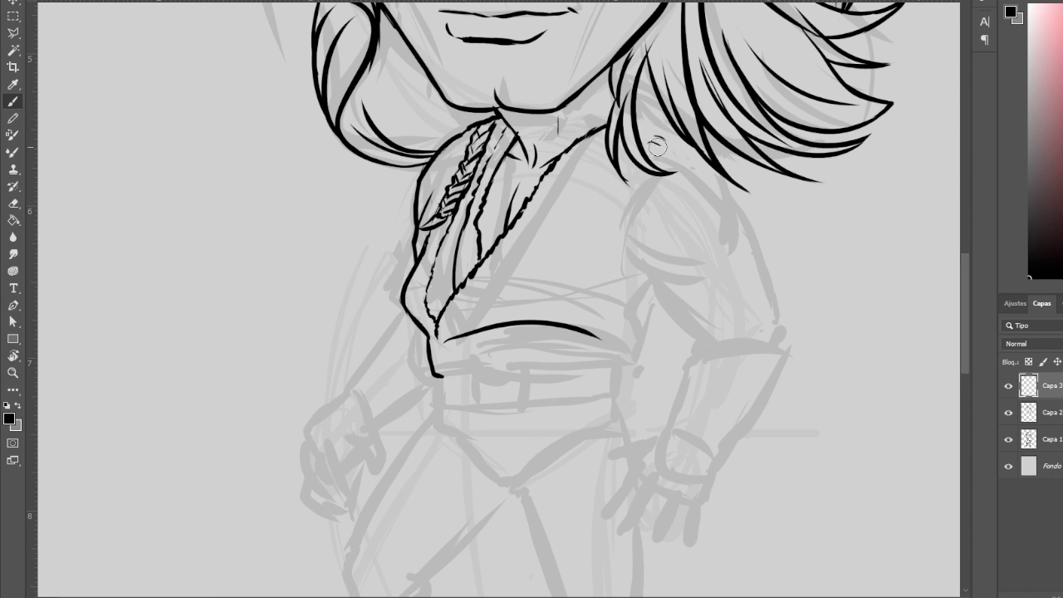
drag(634, 152, 595, 214)
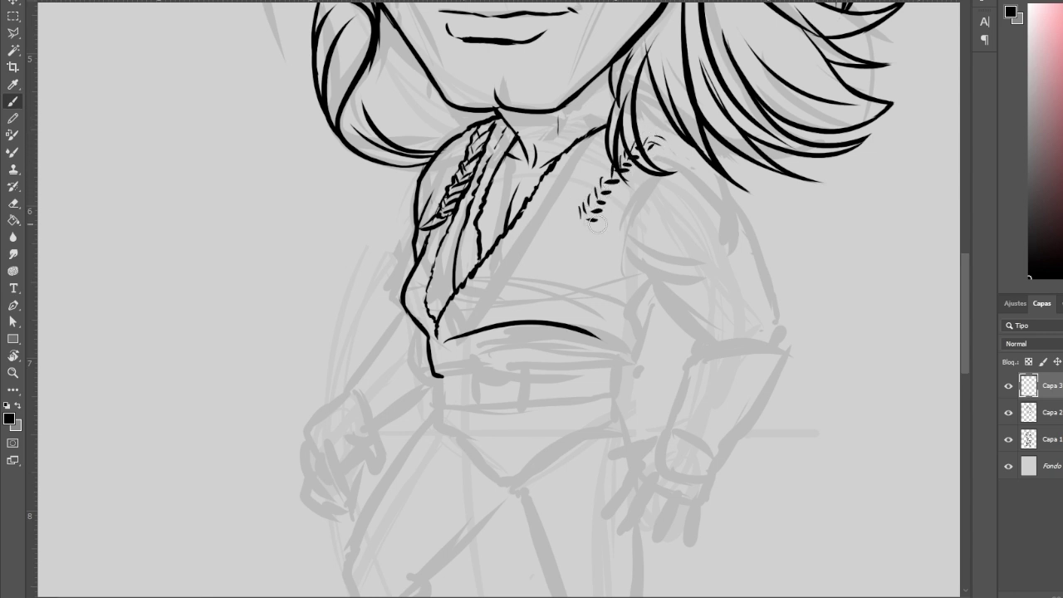
mouse_move(656, 145)
mouse_down()
mouse_move(615, 170)
mouse_move(588, 249)
mouse_up()
key(e)
key(b)
drag(643, 186, 634, 256)
key(ctrl+plus)
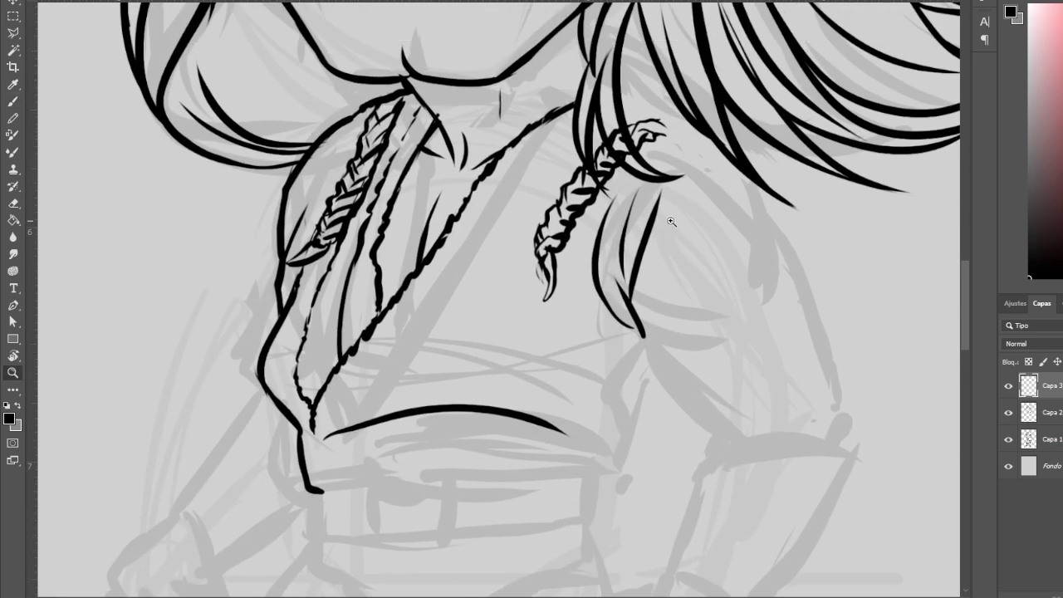
Step: Ink a straight strand and curled strands beside the braid, trimming the braid top
drag(668, 187, 610, 328)
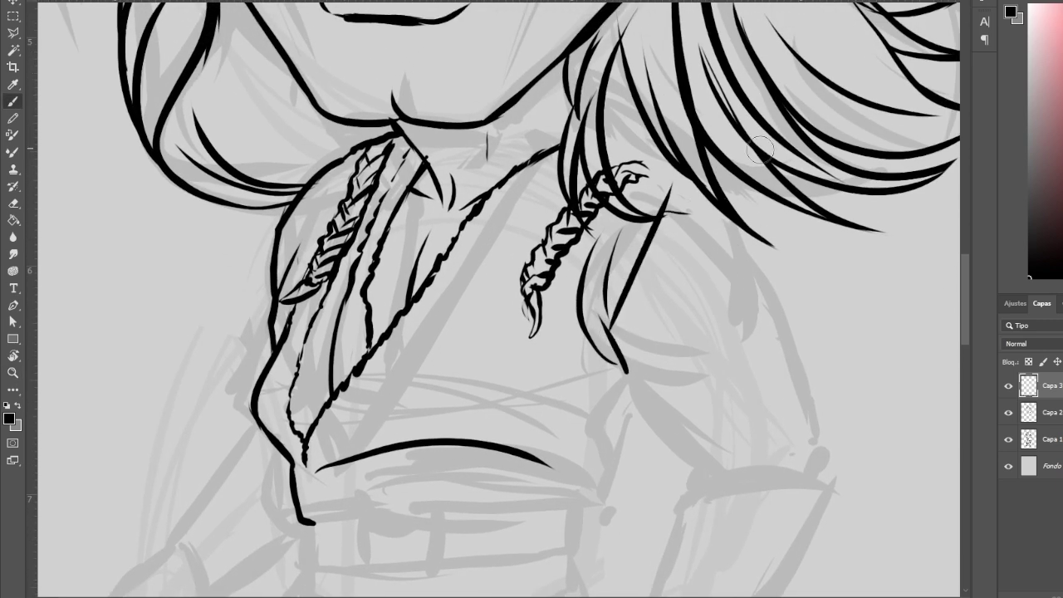
drag(714, 204, 773, 289)
key(e)
drag(613, 199, 619, 208)
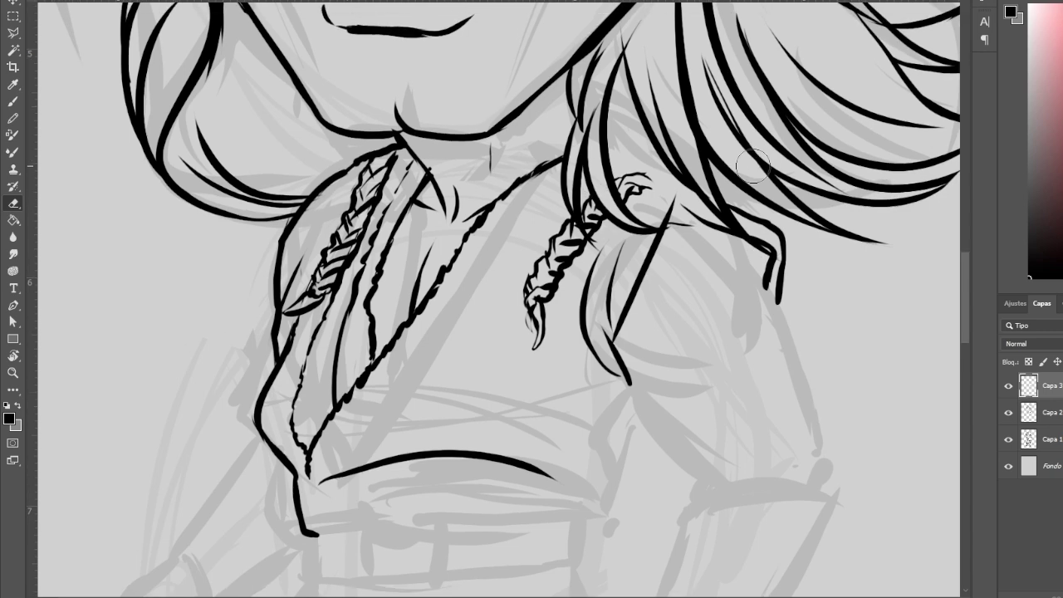
scroll(618, 207, down, 2)
mouse_move(668, 133)
mouse_down()
mouse_move(679, 176)
mouse_move(600, 218)
mouse_up()
scroll(743, 148, up, 2)
key(b)
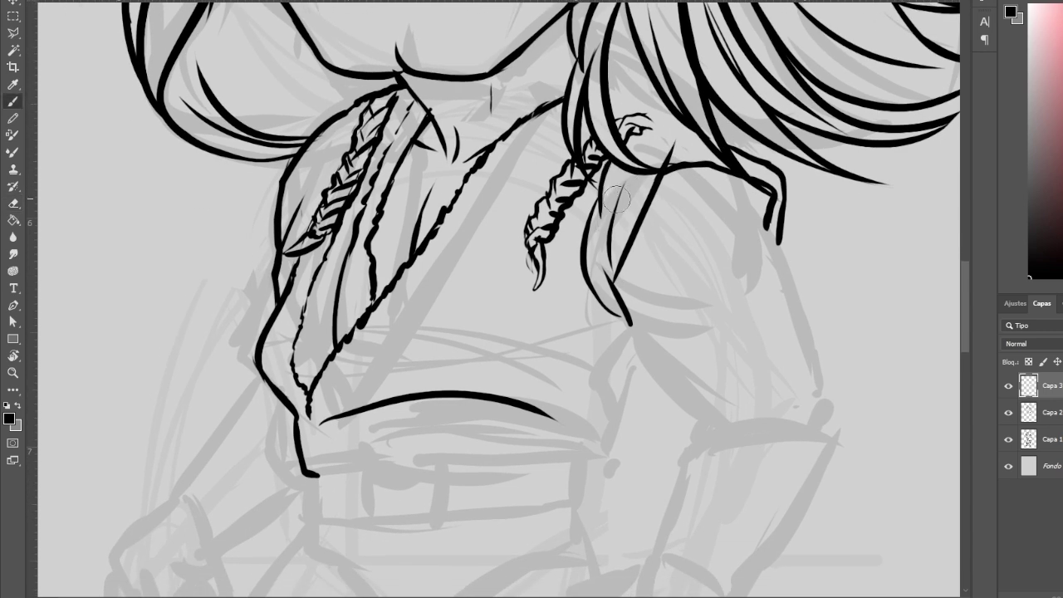
Step: Touch up the braid top and ink the long bending tunic lower edge
drag(639, 159, 724, 112)
key(e)
key(b)
scroll(648, 249, down, 2)
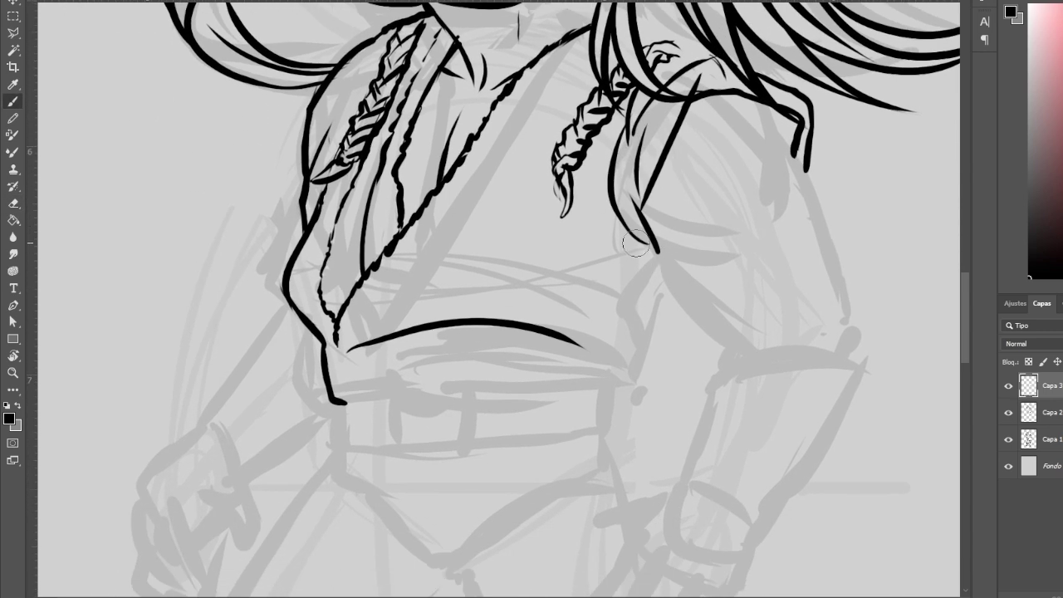
scroll(664, 225, up, 2)
mouse_move(679, 217)
mouse_down()
mouse_move(624, 275)
mouse_move(636, 290)
mouse_move(606, 328)
mouse_move(380, 331)
mouse_move(397, 320)
mouse_up()
scroll(666, 276, up, 1)
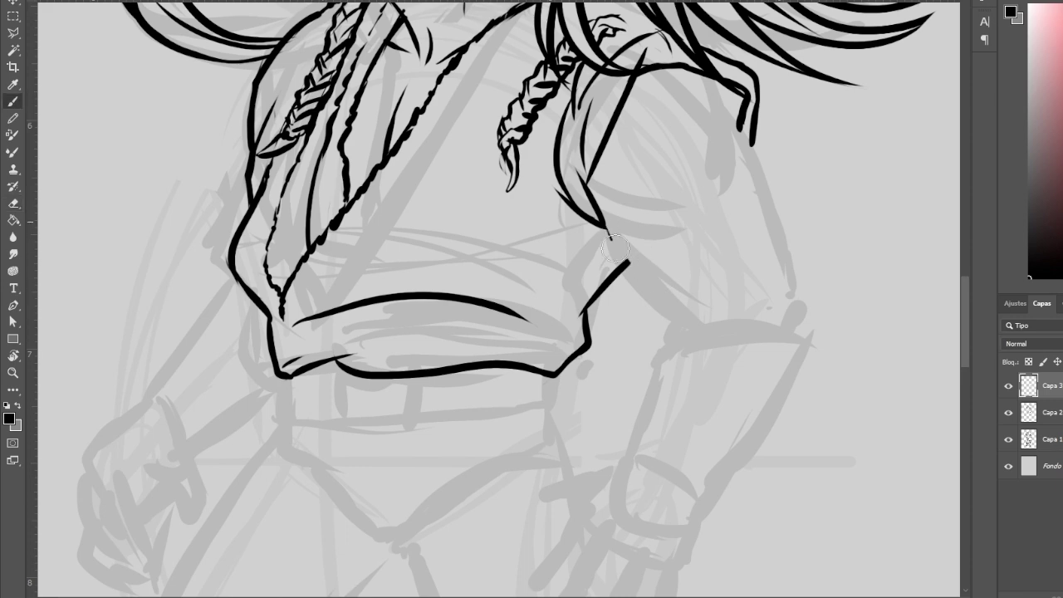
Step: Ink the right shoulder curve and outer arm edge past the elbow, undoing one stray stroke
drag(610, 231, 694, 327)
scroll(664, 274, up, 1)
drag(600, 229, 636, 245)
drag(714, 271, 729, 314)
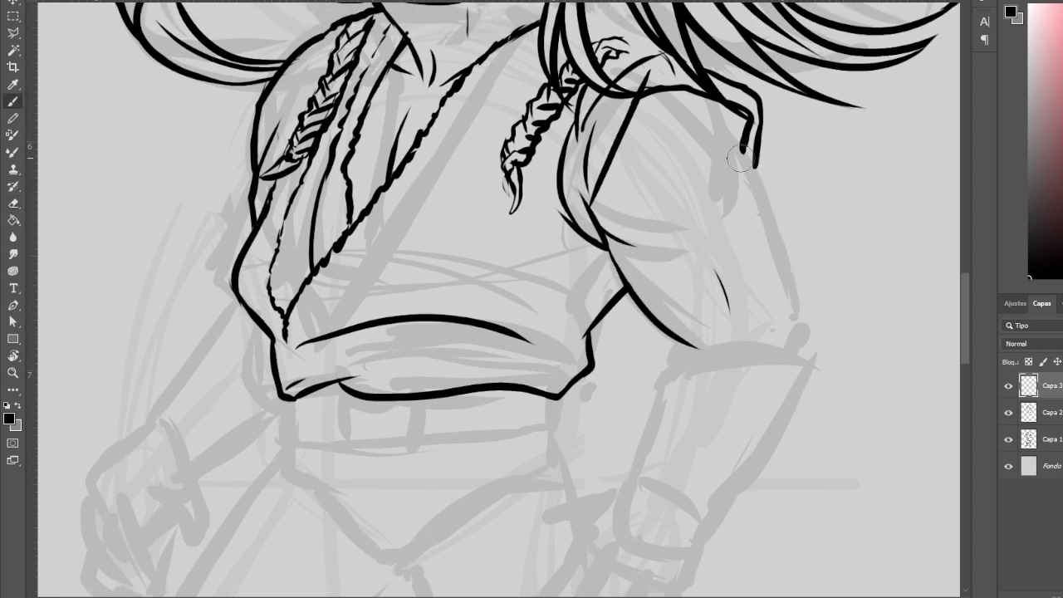
drag(752, 162, 798, 320)
scroll(515, 298, down, 3)
drag(787, 271, 906, 249)
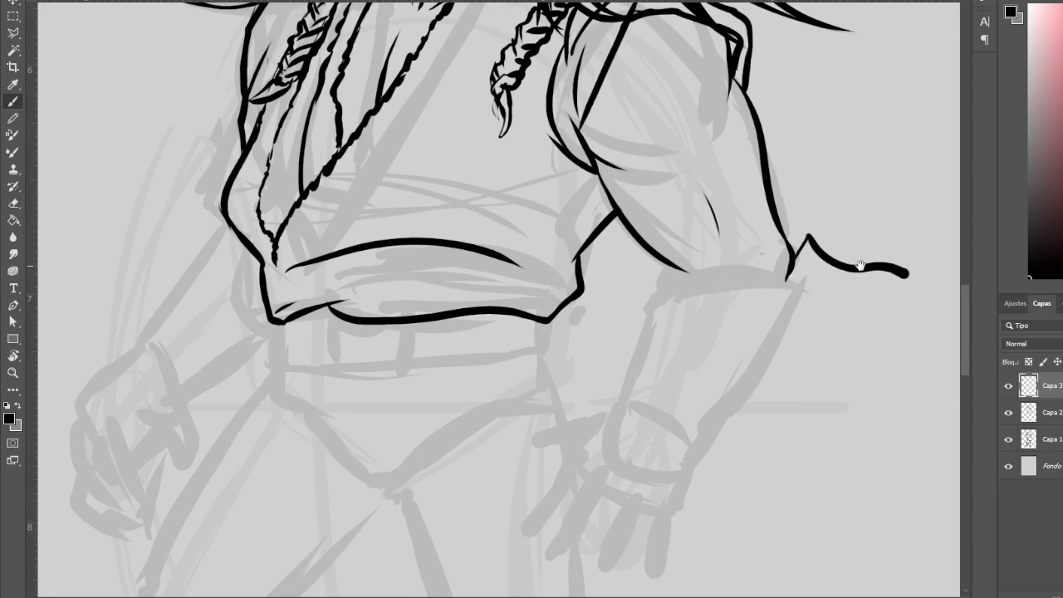
key(ctrl+z)
drag(440, 249, 592, 274)
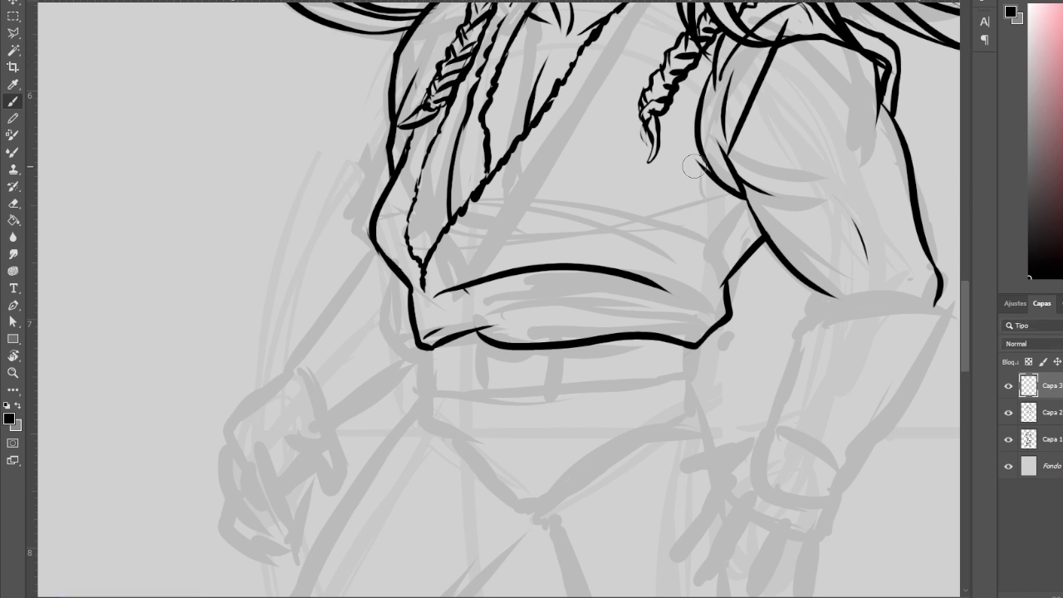
drag(737, 164, 813, 60)
Step: Ink the waistband outline with oval studs, erasing gaps in its bottom line
drag(526, 200, 780, 184)
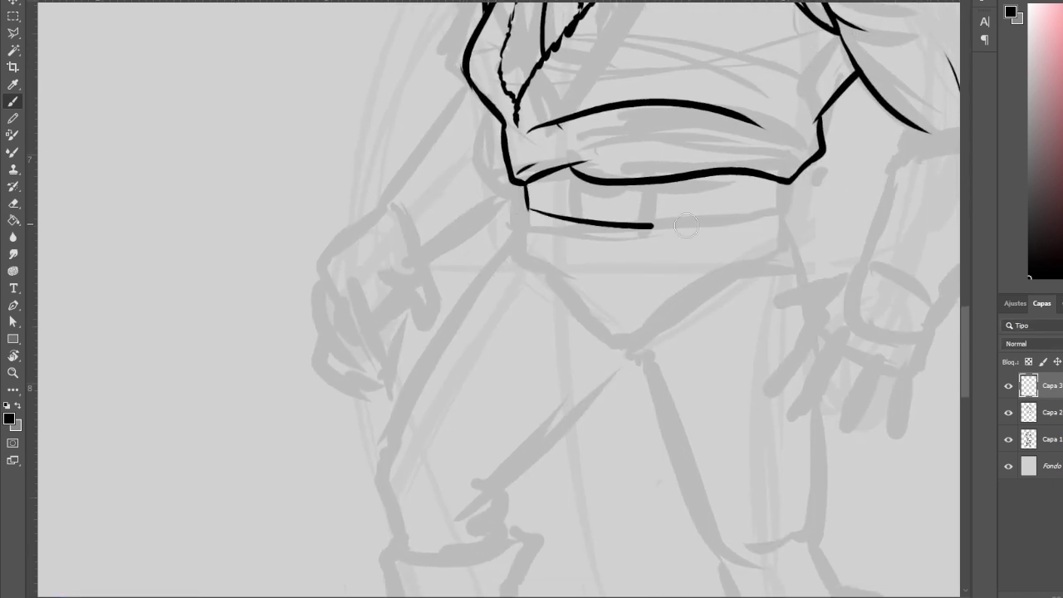
key(e)
mouse_move(580, 176)
mouse_down()
mouse_move(580, 215)
mouse_move(669, 200)
mouse_move(642, 207)
mouse_up()
key(b)
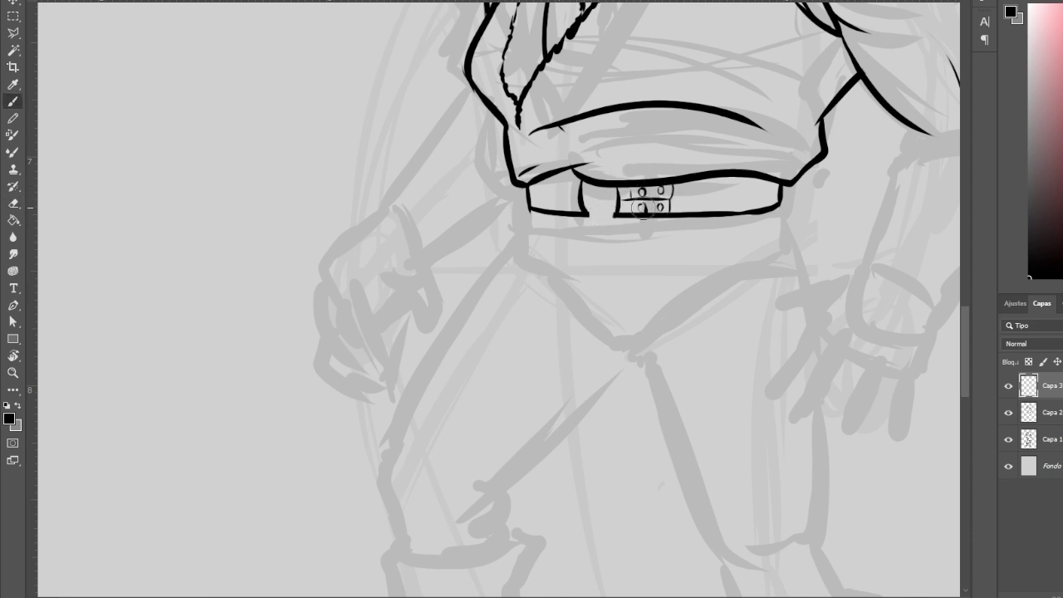
mouse_move(567, 183)
mouse_down()
mouse_move(558, 201)
mouse_move(569, 203)
mouse_up()
drag(656, 175, 658, 171)
key(e)
drag(585, 209, 621, 218)
key(b)
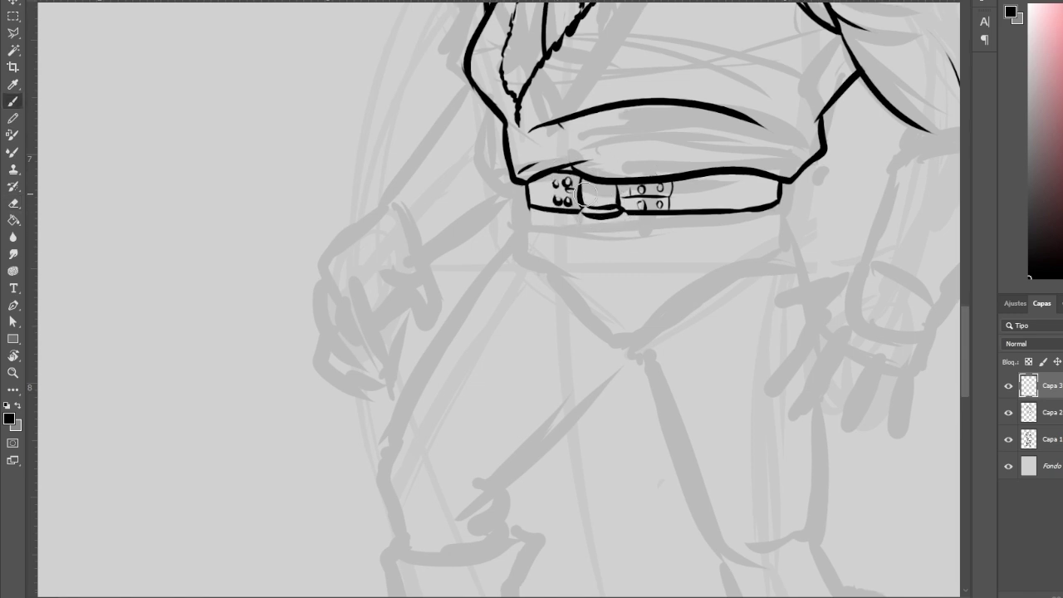
Step: Add the belt loop, three band lines below the belt and small buttons at their ends
mouse_move(695, 193)
mouse_down()
mouse_move(681, 174)
mouse_move(735, 158)
mouse_up()
drag(548, 198, 681, 196)
drag(569, 219, 673, 217)
drag(565, 229, 664, 235)
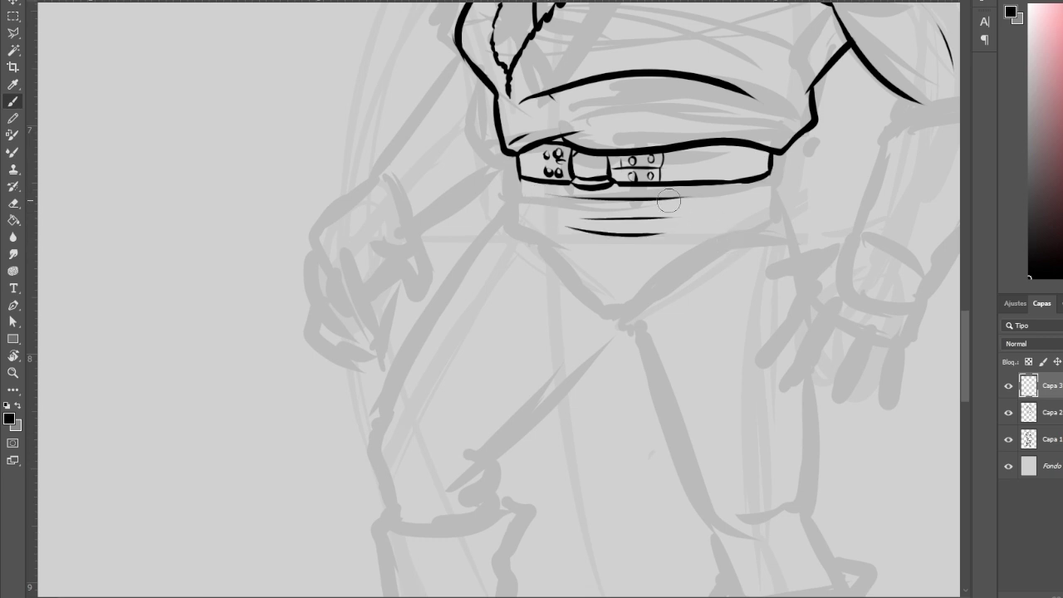
key(e)
drag(662, 192, 664, 201)
key(b)
mouse_move(572, 209)
mouse_down()
mouse_move(573, 231)
mouse_move(689, 235)
mouse_up()
key(e)
key(b)
scroll(748, 209, down, 1)
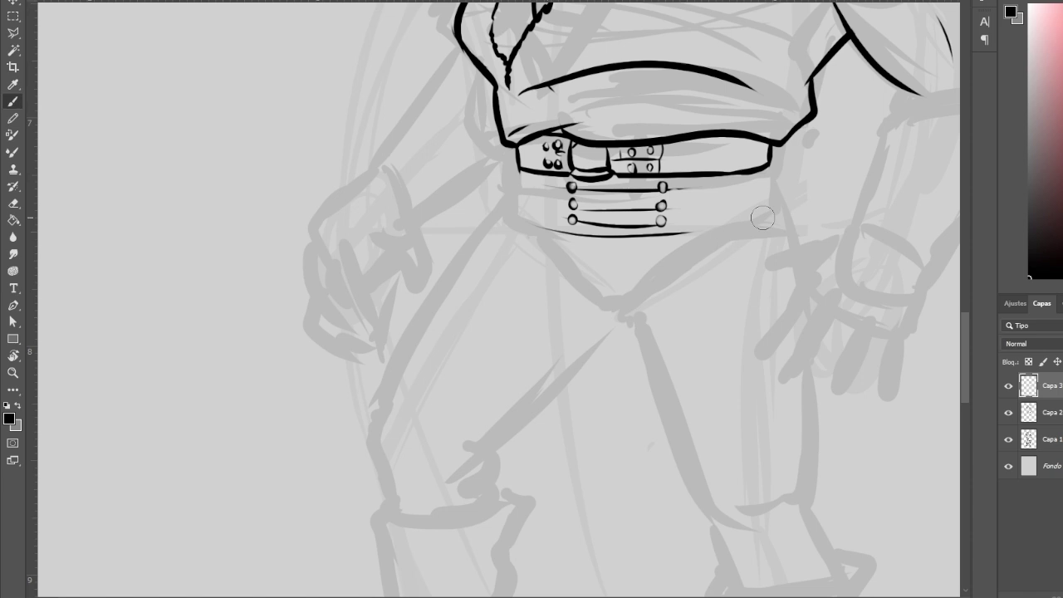
Step: Ink the trouser flap's curved top edge, fold lines and lower edges
drag(601, 242, 604, 293)
drag(583, 290, 658, 287)
drag(614, 267, 783, 234)
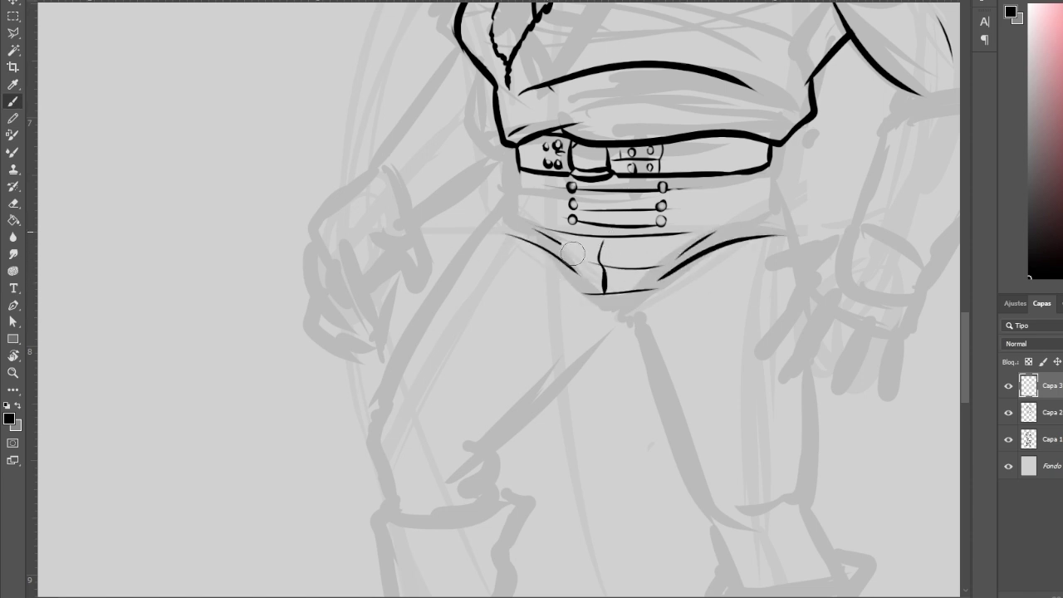
drag(505, 220, 599, 284)
mouse_move(585, 345)
mouse_down()
mouse_move(526, 240)
mouse_move(538, 197)
mouse_move(529, 218)
mouse_up()
key(ctrl+z)
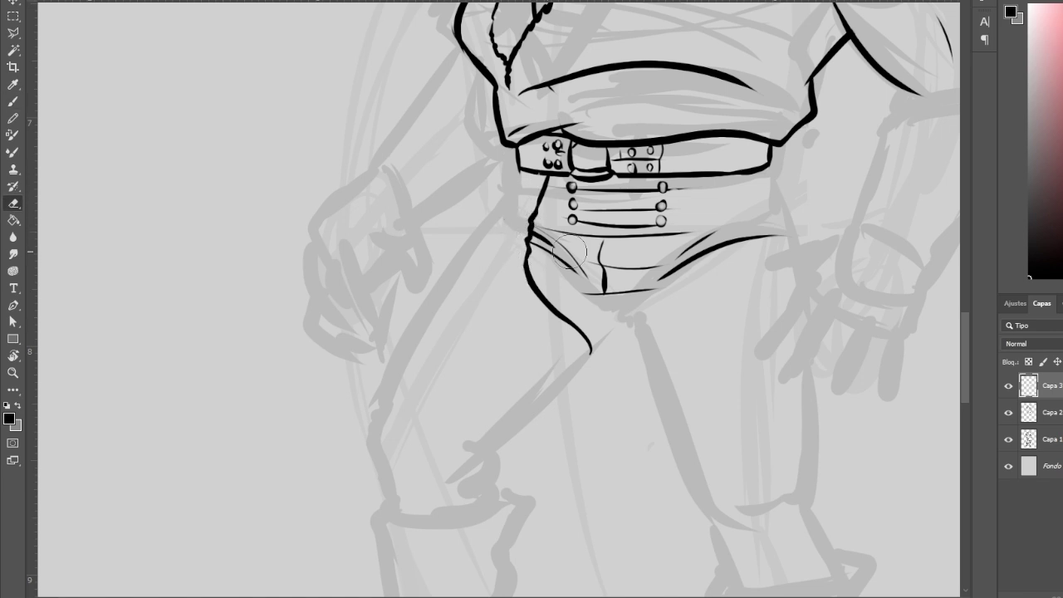
Step: Join the belt to the hip, redraw the right leg curve and ink the pointed crotch flap V
drag(699, 176, 674, 332)
key(ctrl+z)
drag(713, 274, 641, 382)
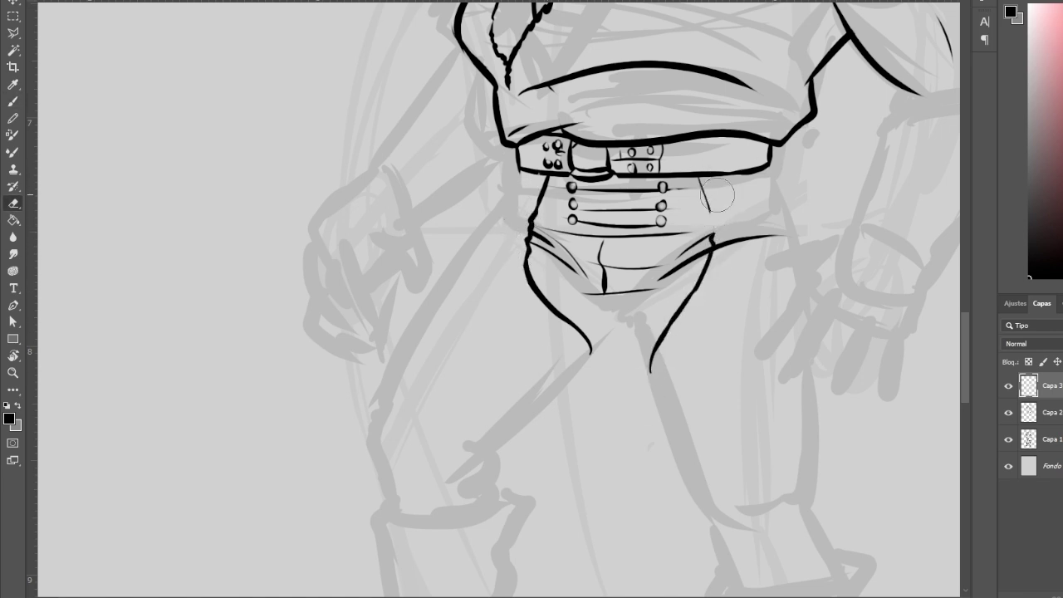
drag(702, 178, 720, 240)
drag(672, 309, 677, 294)
mouse_move(596, 337)
mouse_down()
mouse_move(638, 307)
mouse_move(656, 357)
mouse_up()
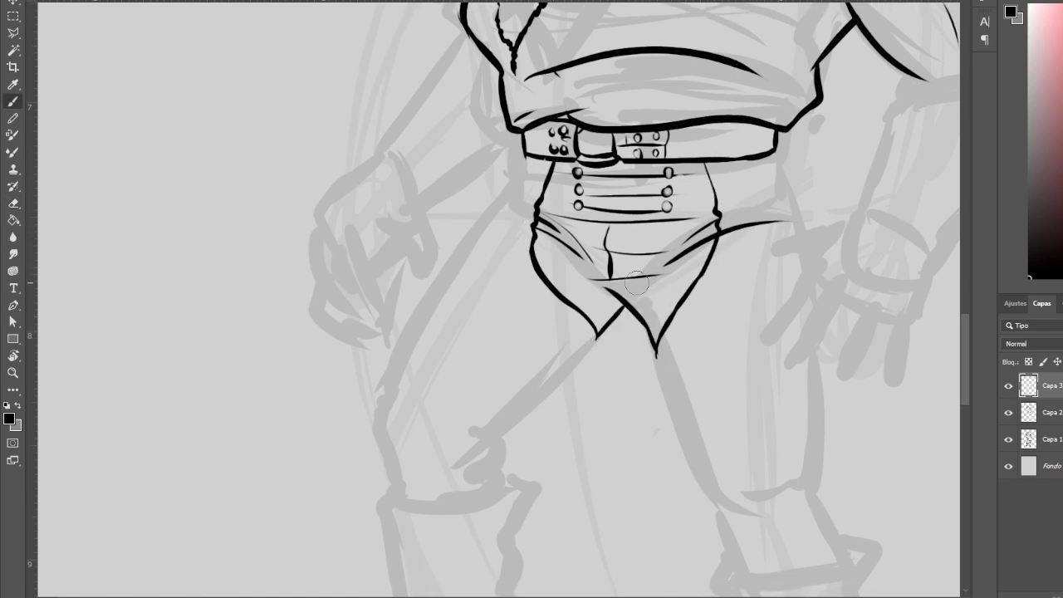
drag(702, 262, 624, 295)
mouse_move(618, 307)
mouse_down()
mouse_move(548, 249)
mouse_move(621, 304)
mouse_up()
scroll(772, 183, up, 2)
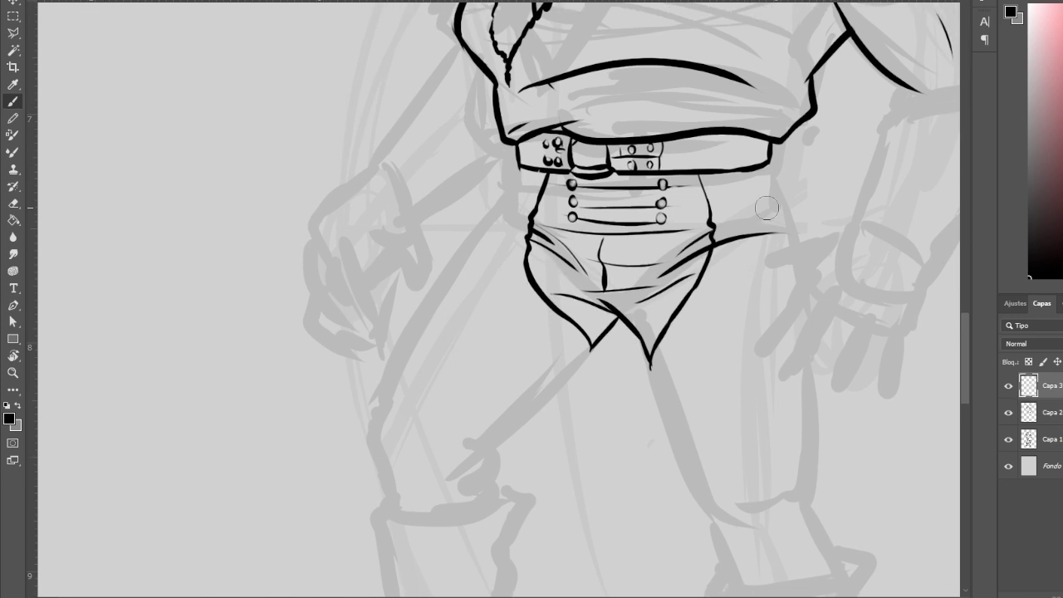
scroll(535, 142, down, 1)
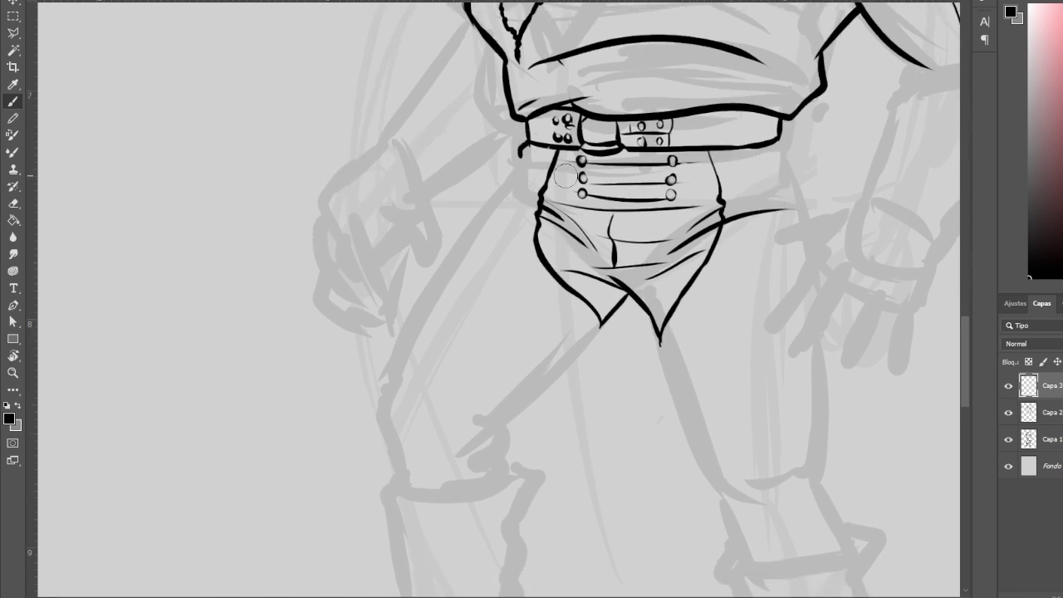
Step: Ink the left leg's outer and thigh lines plus double lines along both flap edges
drag(527, 156, 472, 218)
key(ctrl+z)
scroll(540, 141, down, 1)
drag(541, 138, 407, 357)
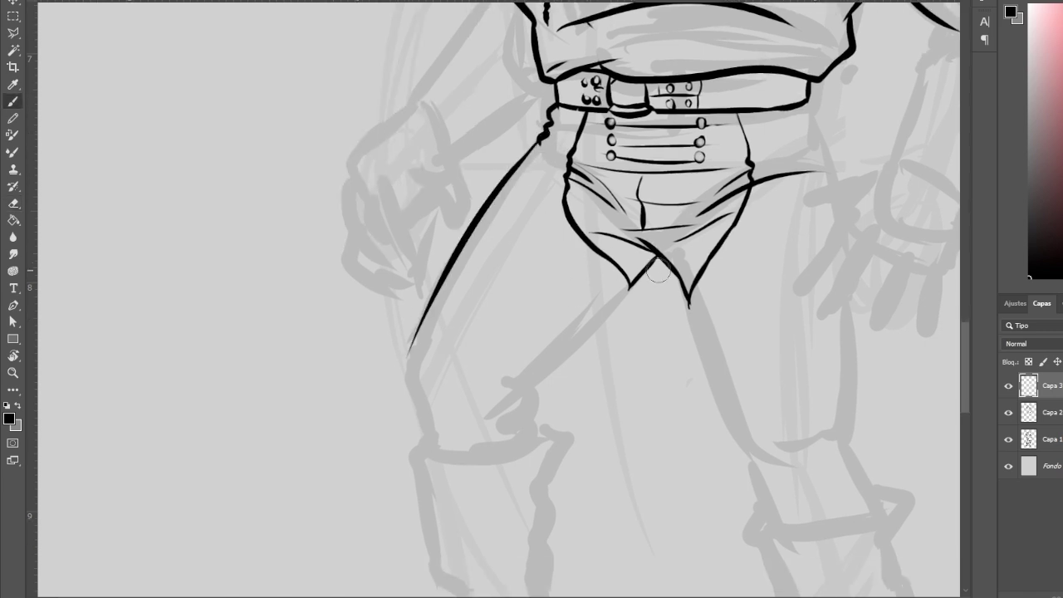
drag(658, 269, 531, 389)
drag(574, 116, 627, 290)
key(e)
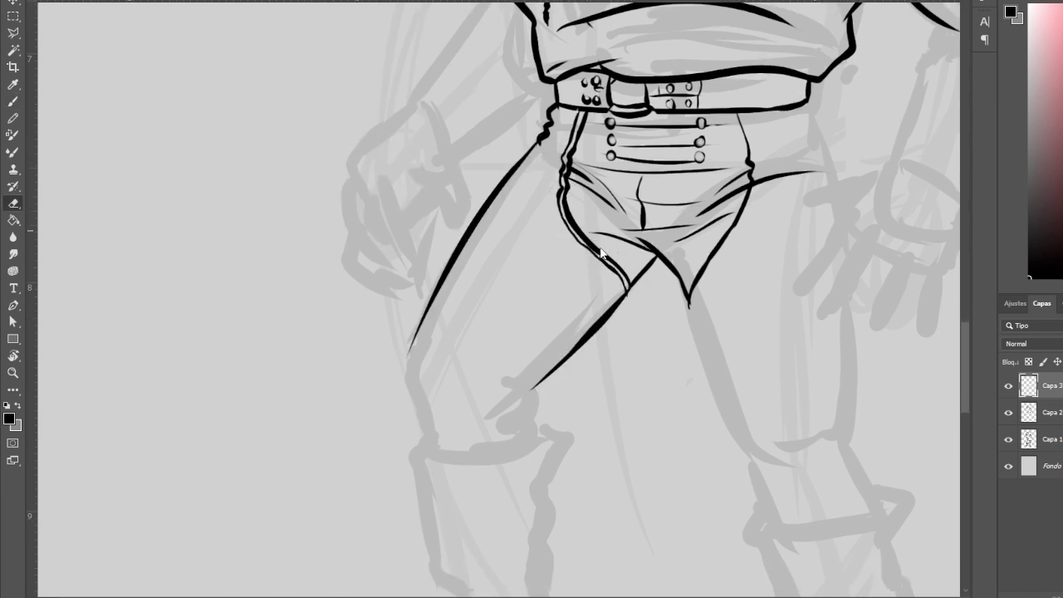
key(b)
drag(691, 305, 738, 112)
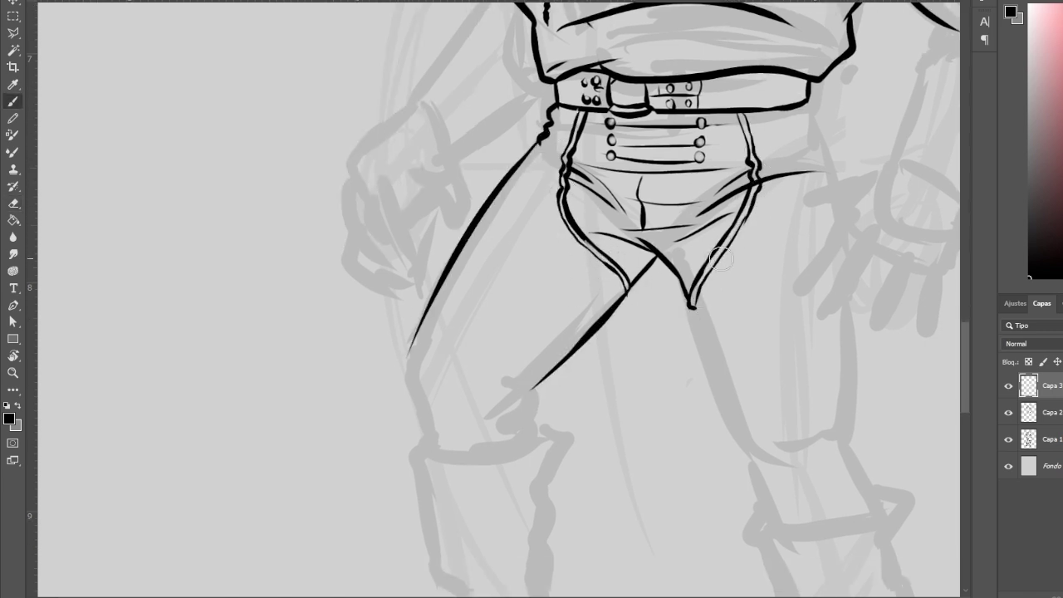
Step: Ink the right hip line and the outer and inner lines of the right leg
drag(721, 260, 703, 190)
drag(780, 108, 809, 353)
drag(810, 353, 760, 453)
mouse_move(723, 133)
mouse_down()
mouse_move(747, 178)
mouse_move(755, 233)
mouse_up()
drag(765, 197, 756, 78)
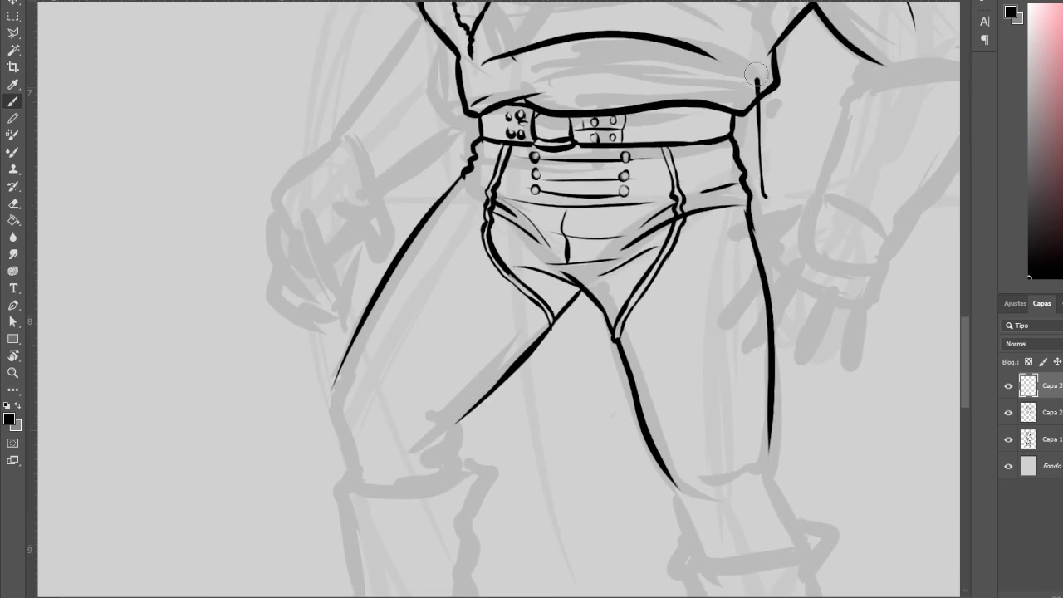
Step: Extend both leg lines to the knees with zigzag folds, ending back on Capa 3
scroll(734, 249, down, 5)
drag(623, 218, 641, 264)
drag(713, 170, 736, 253)
drag(736, 253, 835, 328)
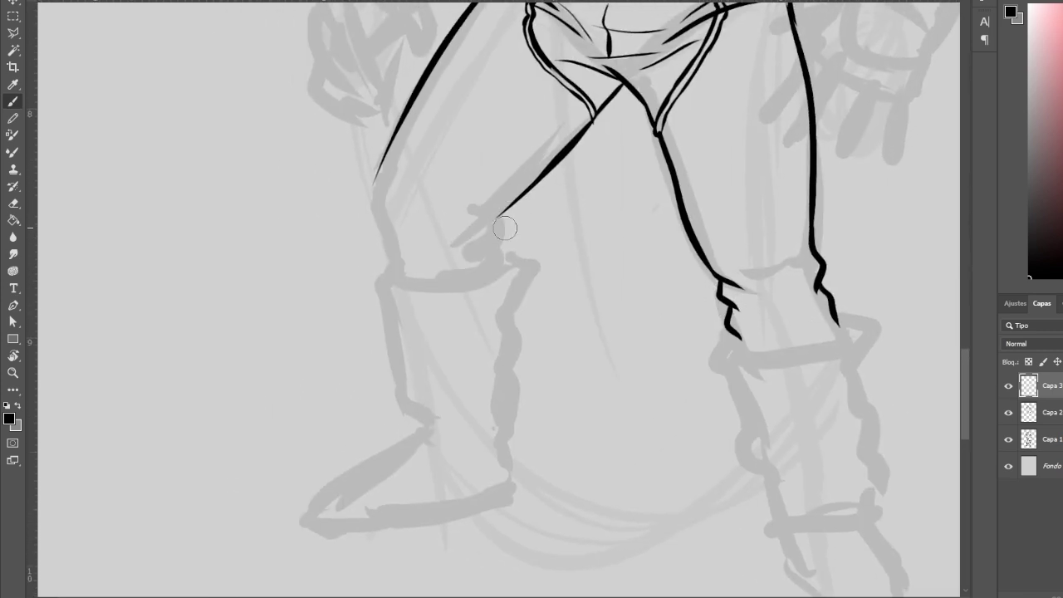
drag(498, 214, 505, 258)
drag(519, 200, 463, 222)
drag(375, 154, 400, 281)
drag(710, 177, 657, 301)
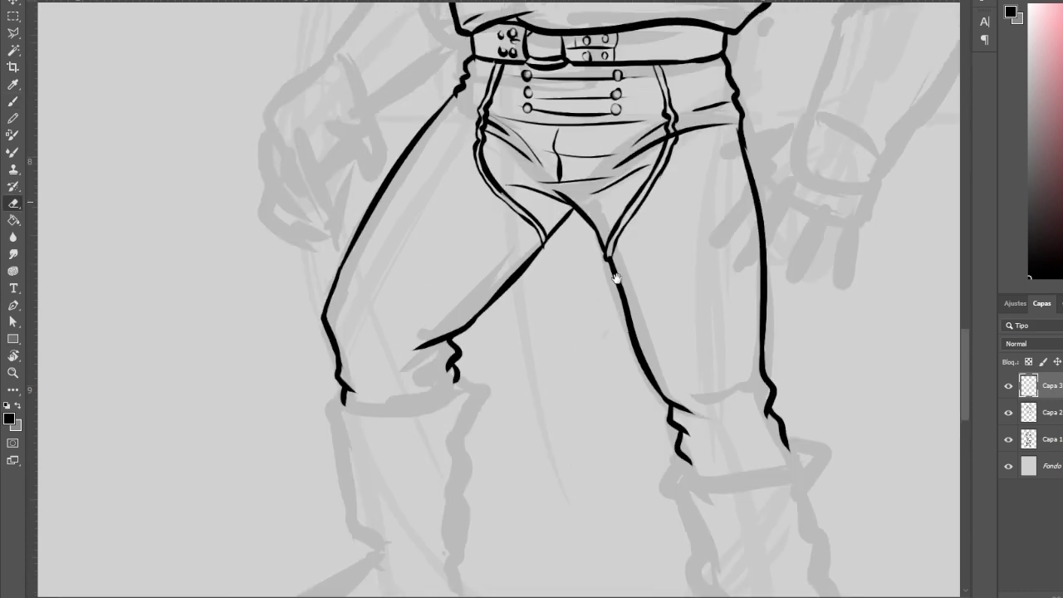
key(alt+bracketleft)
scroll(806, 177, down, 2)
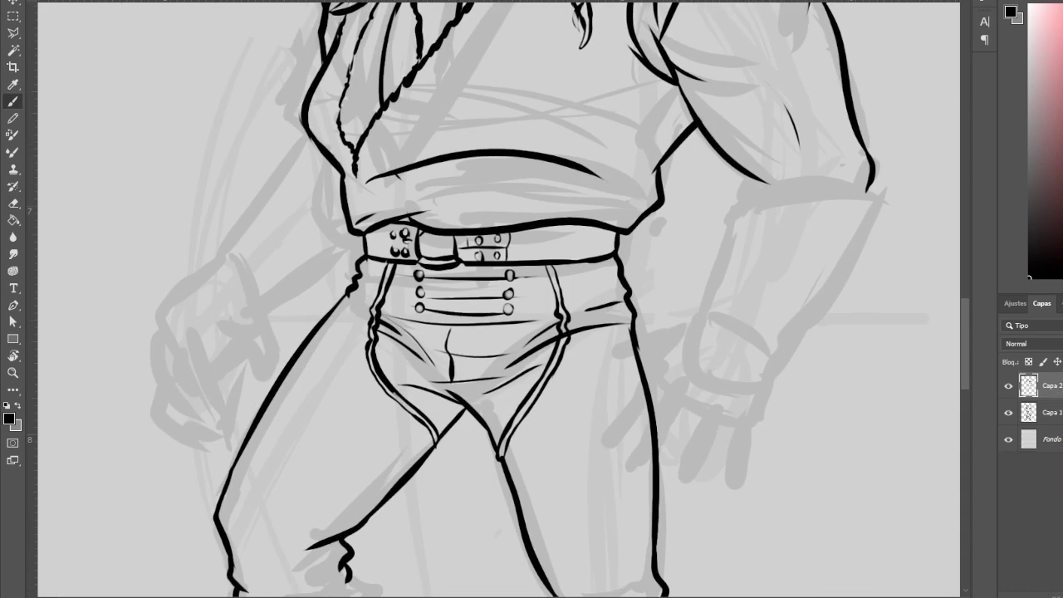
key(alt+bracketright)
Step: Hatch the right trouser leg with diagonal strokes down toward the knee
scroll(563, 285, up, 2)
drag(511, 340, 637, 206)
drag(521, 359, 641, 219)
mouse_move(538, 405)
mouse_down()
mouse_move(644, 269)
mouse_move(647, 281)
mouse_up()
drag(571, 452, 653, 345)
drag(507, 313, 631, 156)
Step: Cross-hatch the right leg from hip to lower leg, adding ticks along its left edge
mouse_move(558, 112)
mouse_down()
mouse_move(631, 170)
mouse_move(633, 151)
mouse_move(594, 153)
mouse_up()
drag(581, 217, 636, 174)
drag(564, 199, 639, 239)
drag(542, 236, 651, 276)
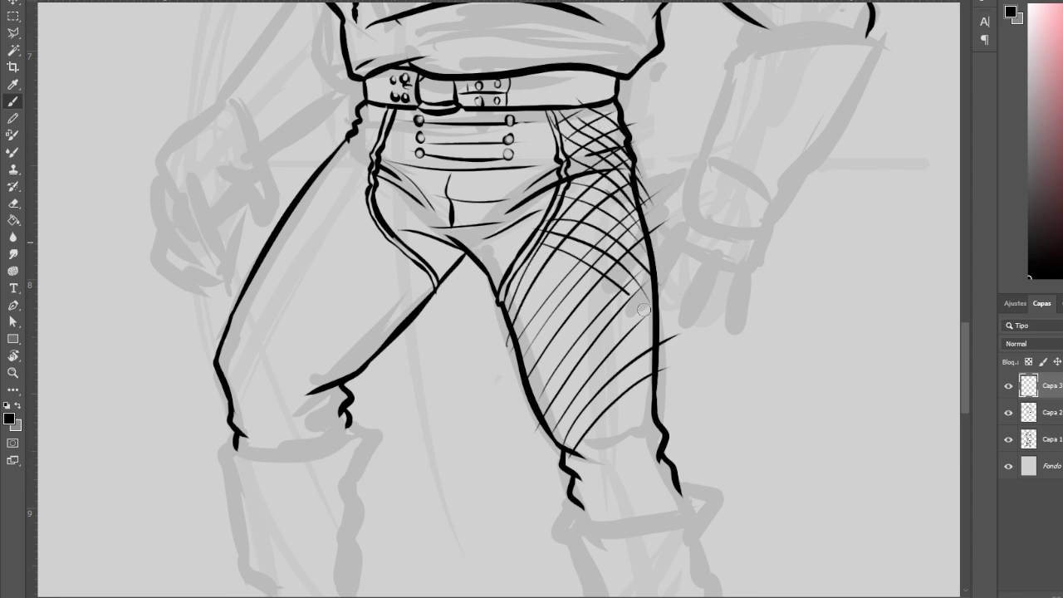
drag(532, 257, 652, 317)
drag(511, 274, 652, 352)
mouse_move(508, 299)
mouse_down()
mouse_move(652, 365)
mouse_move(649, 390)
mouse_up()
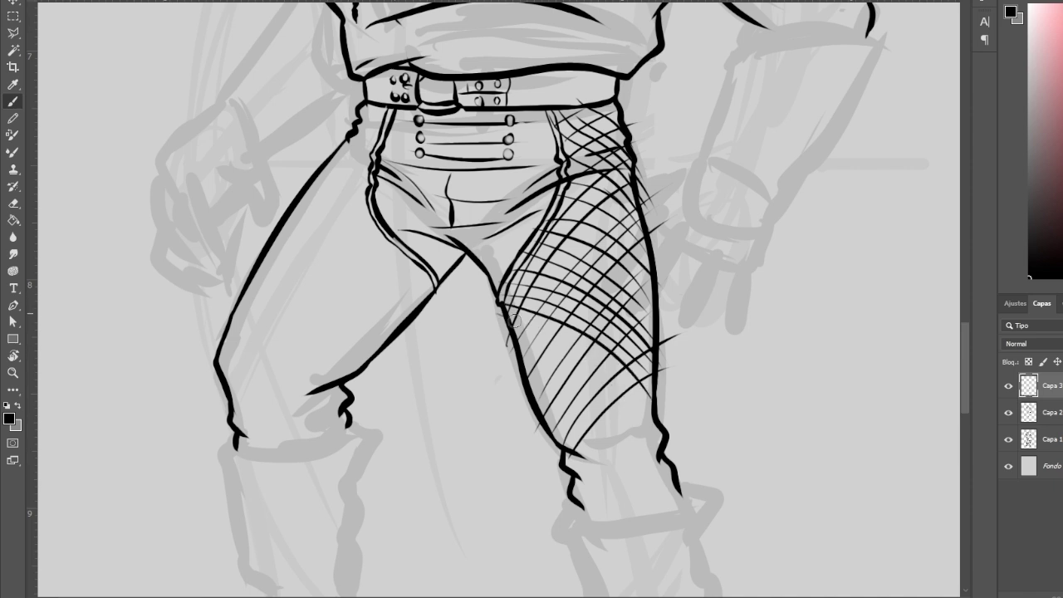
drag(515, 340, 624, 402)
drag(523, 365, 595, 432)
drag(473, 325, 538, 325)
Step: Erase stray edge ticks, then cross-hatch the lower right leg near the knee cuff
key(e)
drag(502, 357, 472, 325)
key(b)
drag(581, 461, 652, 390)
mouse_move(575, 490)
mouse_down()
mouse_move(654, 415)
mouse_move(661, 442)
mouse_up()
mouse_move(586, 491)
mouse_down()
mouse_move(689, 435)
mouse_move(701, 465)
mouse_up()
drag(579, 516, 672, 476)
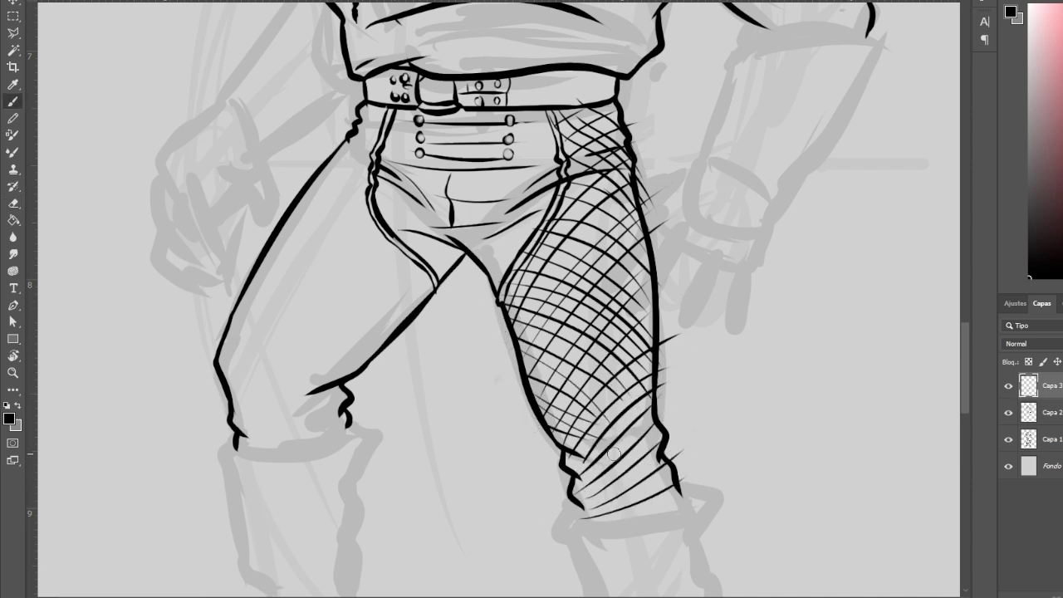
mouse_move(603, 415)
mouse_down()
mouse_move(664, 524)
mouse_move(681, 520)
mouse_up()
drag(591, 438, 645, 503)
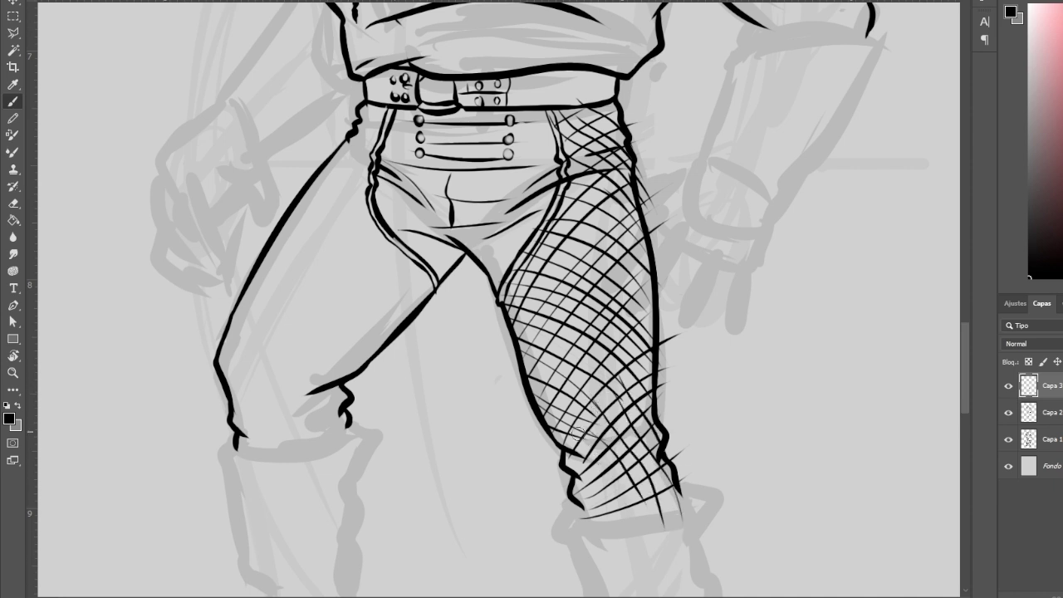
mouse_move(567, 458)
mouse_down()
mouse_move(635, 528)
mouse_move(620, 536)
mouse_up()
Step: Hatch the left trouser thigh down to the knee
scroll(665, 504, down, 1)
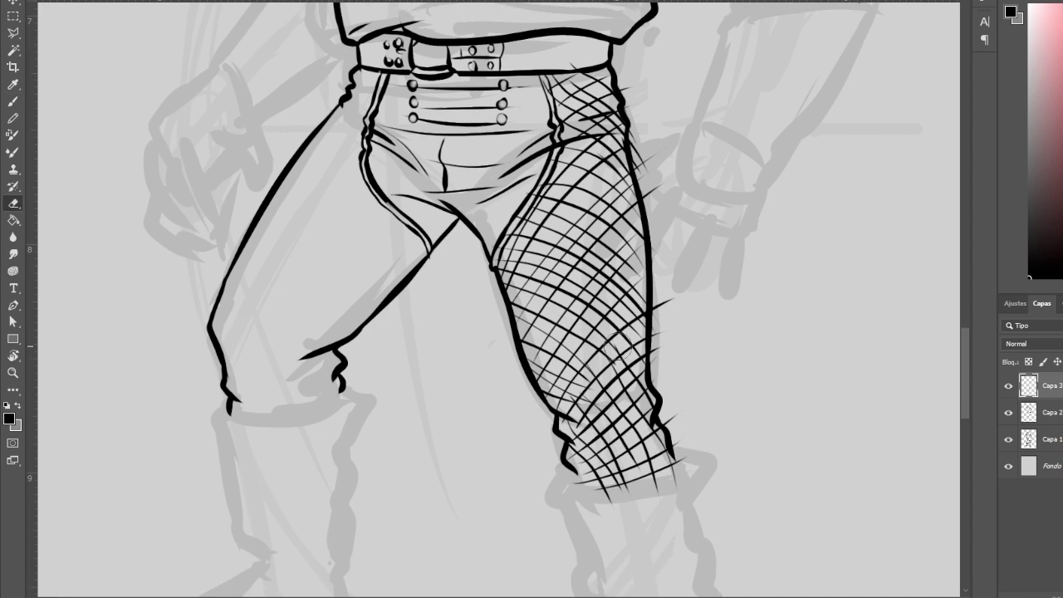
scroll(709, 289, up, 1)
scroll(709, 290, down, 1)
drag(401, 171, 471, 332)
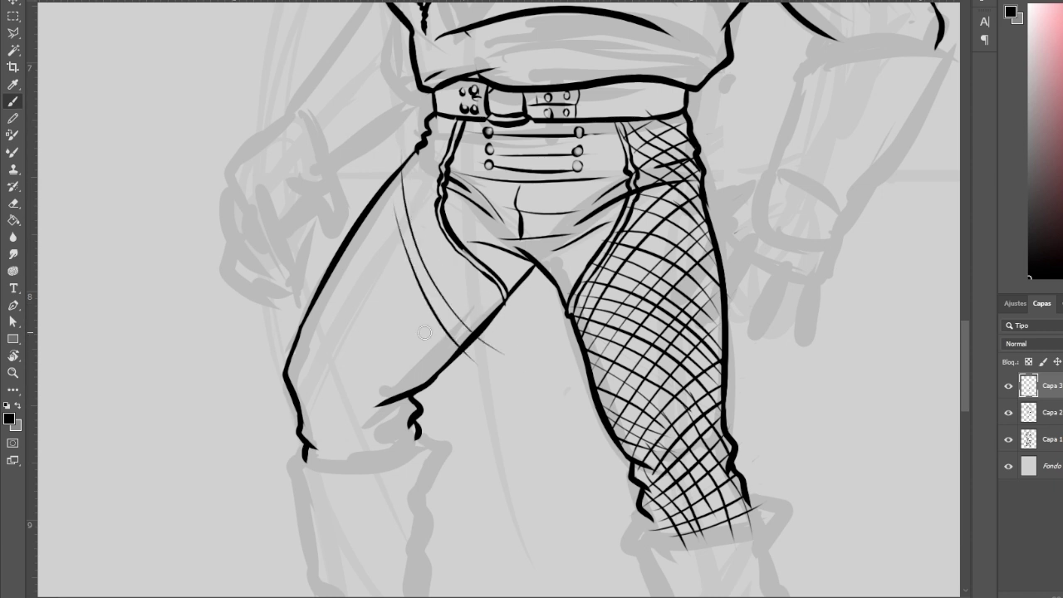
drag(373, 196, 476, 407)
drag(357, 229, 427, 380)
drag(328, 282, 407, 390)
drag(301, 332, 396, 393)
mouse_move(296, 396)
mouse_down()
mouse_move(422, 428)
mouse_move(412, 407)
mouse_up()
mouse_move(300, 408)
mouse_down()
mouse_move(415, 438)
mouse_move(376, 455)
mouse_up()
Step: Cross-hatch the left thigh with long diagonals and denser strokes near the knee
drag(401, 143, 525, 351)
drag(431, 131, 540, 329)
mouse_move(300, 334)
mouse_down()
mouse_move(475, 316)
mouse_move(443, 252)
mouse_up()
drag(321, 309, 450, 235)
drag(335, 268, 437, 216)
mouse_move(354, 236)
mouse_down()
mouse_move(436, 197)
mouse_move(451, 133)
mouse_up()
drag(303, 364, 477, 303)
drag(300, 379, 420, 343)
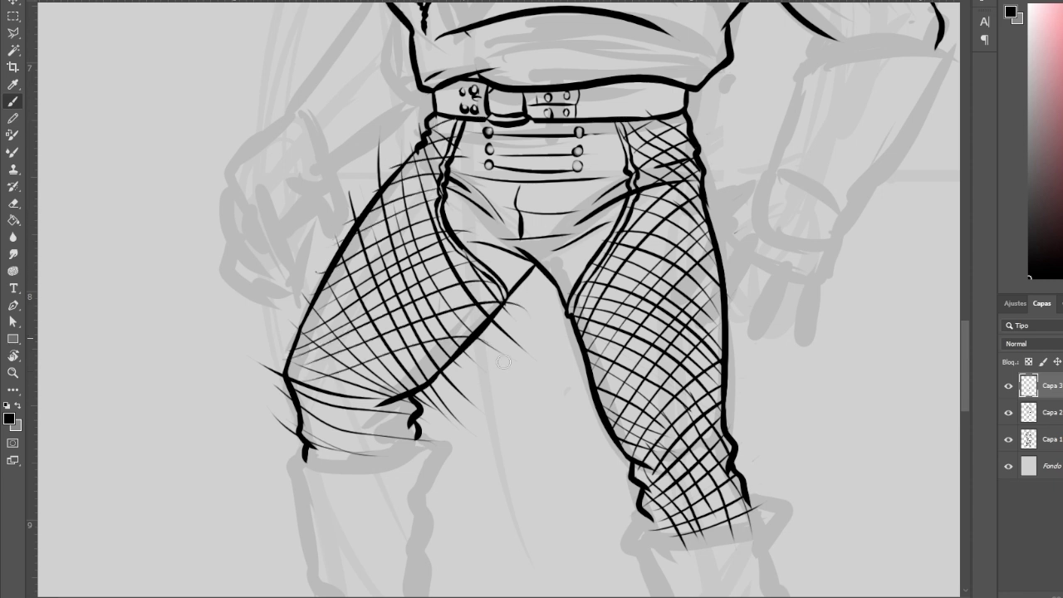
drag(330, 387, 462, 347)
drag(362, 395, 414, 377)
Step: Erase stray hatch ends around both thigh edges and the knee
drag(307, 435, 383, 400)
key(e)
mouse_move(357, 449)
mouse_down()
mouse_move(457, 391)
mouse_move(478, 444)
mouse_up()
drag(531, 290, 471, 352)
drag(279, 344, 246, 370)
drag(301, 402, 277, 431)
drag(429, 122, 378, 169)
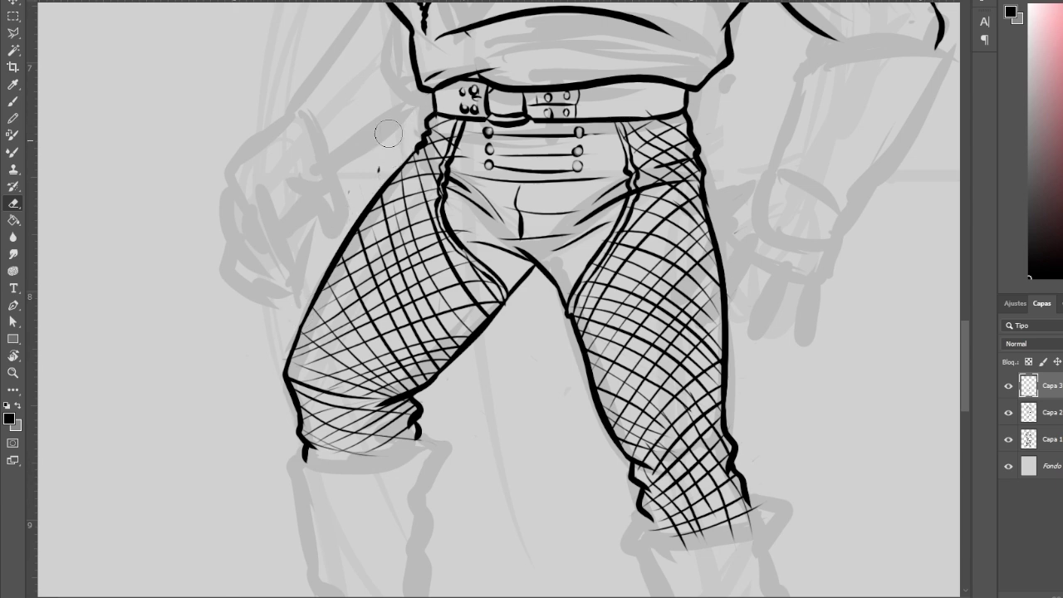
key(b)
Step: Bring the torso into view and ink the left forearm line down from the waist
scroll(581, 332, up, 5)
drag(769, 230, 803, 183)
drag(383, 367, 463, 291)
Step: Ink the left sleeve's curved cuff and the sleeve line up to the shirt
drag(330, 313, 378, 372)
drag(331, 313, 430, 185)
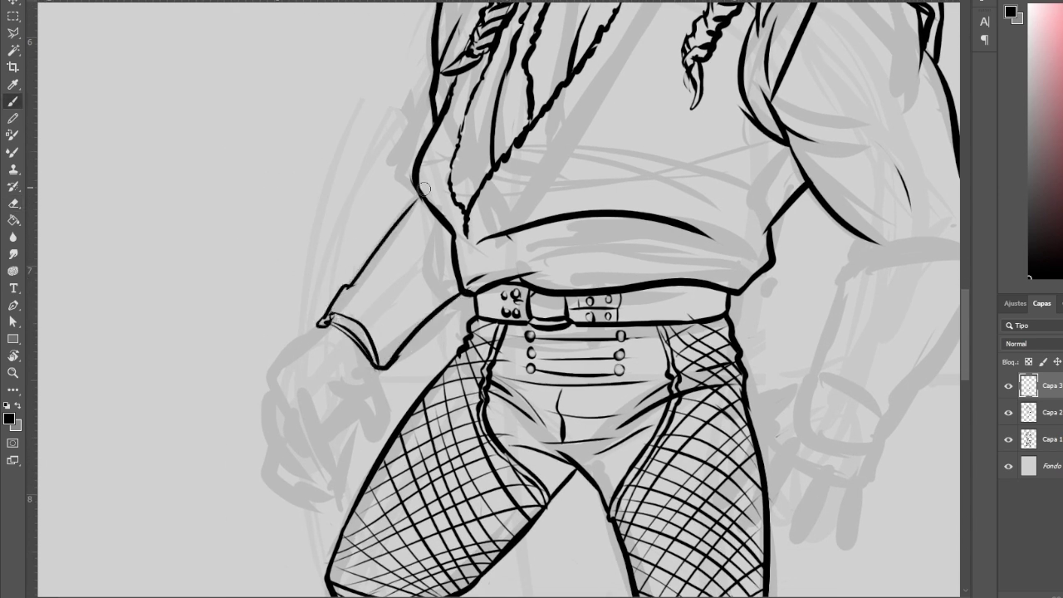
scroll(316, 291, down, 5)
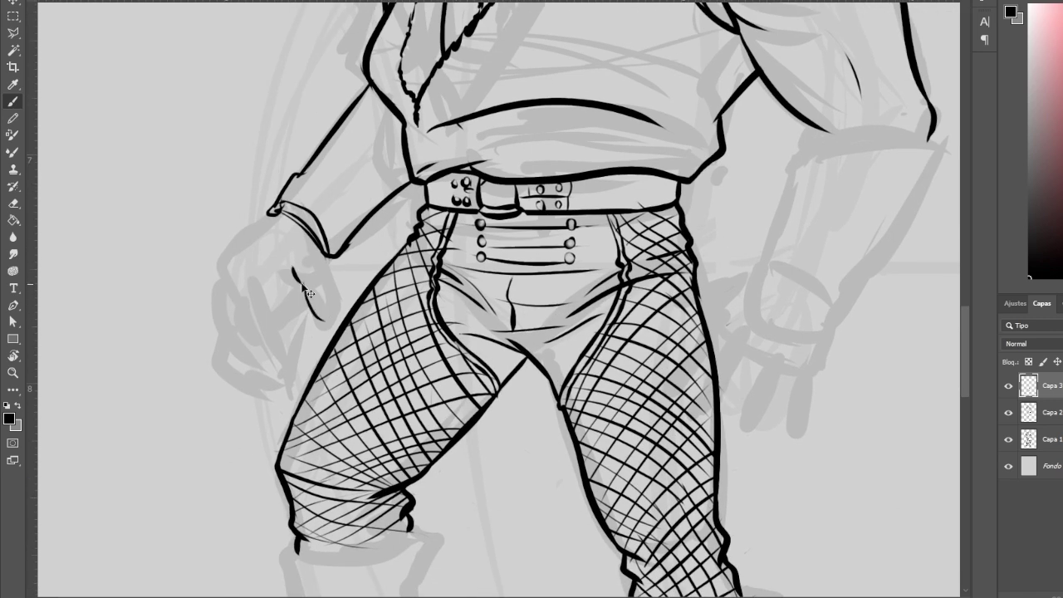
drag(309, 293, 336, 304)
Step: Outline the back of the left hand and redraw its lower finger
scroll(323, 302, down, 3)
scroll(315, 199, down, 1)
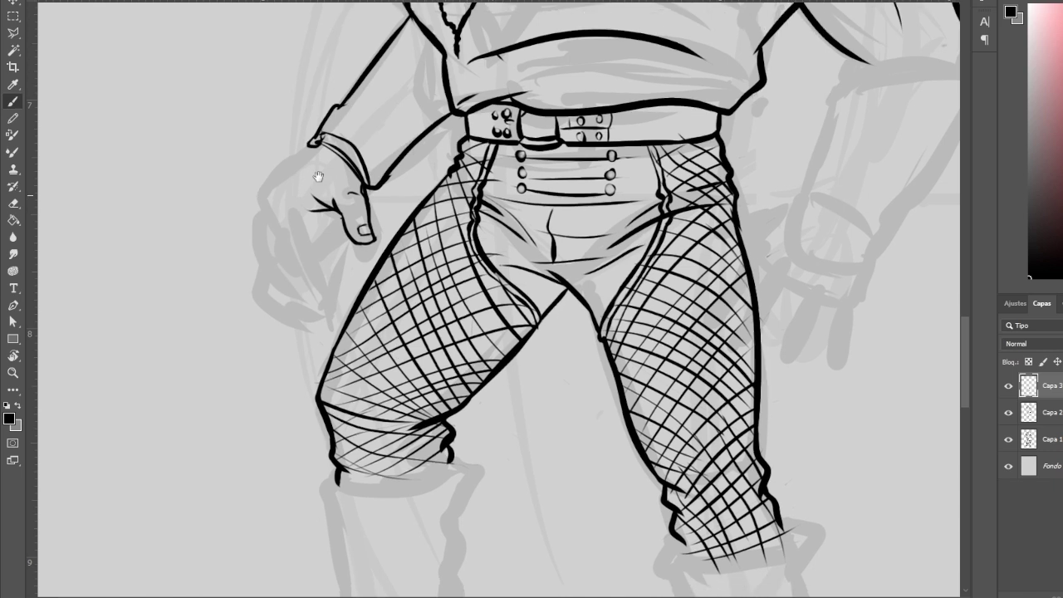
scroll(303, 182, down, 2)
mouse_move(333, 106)
mouse_down()
mouse_move(282, 154)
mouse_move(364, 231)
mouse_move(357, 239)
mouse_up()
key(e)
key(b)
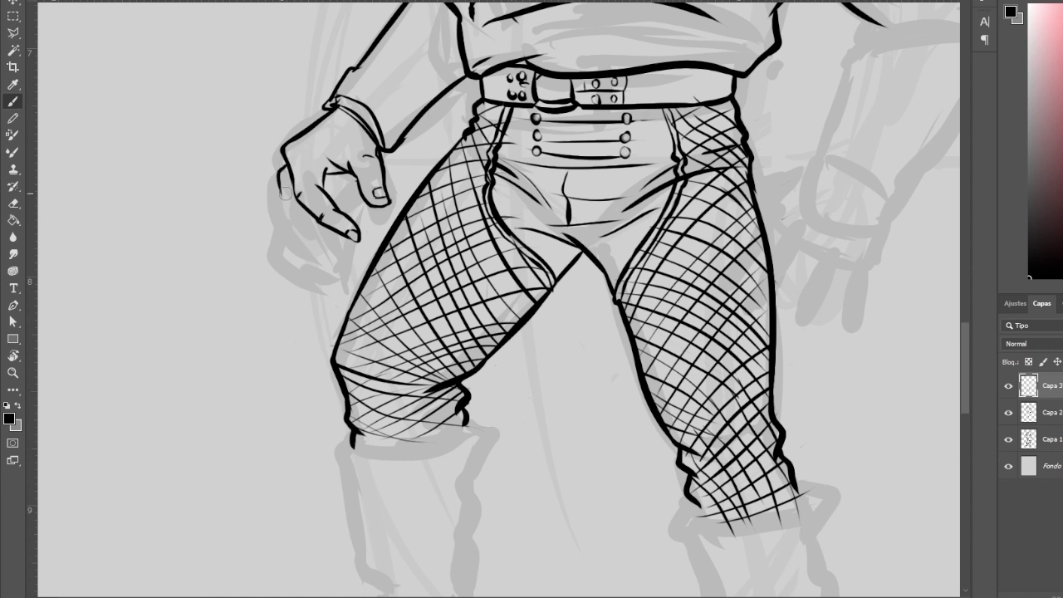
mouse_move(286, 143)
mouse_down()
mouse_move(324, 248)
mouse_move(347, 237)
mouse_up()
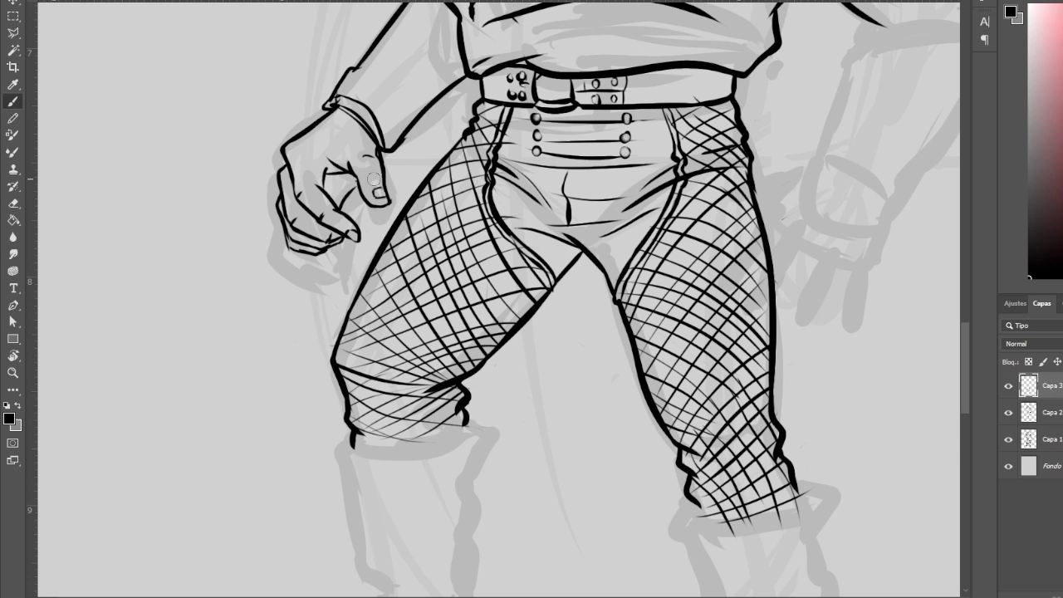
Step: Nudge the selected left hand slightly up and right, then deselect
key(l)
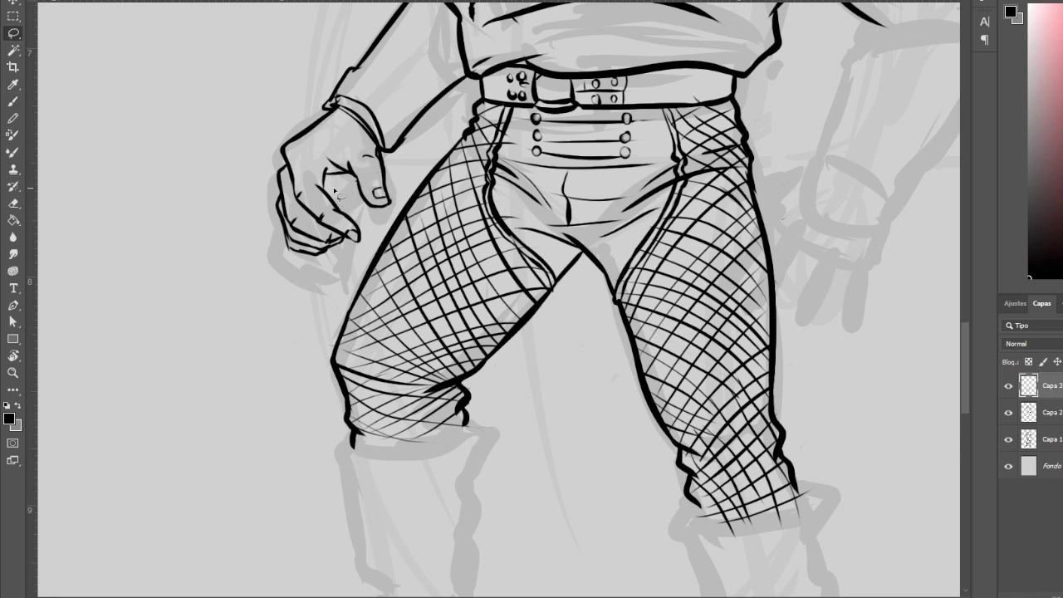
key(ctrl+t)
drag(334, 192, 239, 226)
key(Return)
key(ctrl+d)
Step: Ink the first outline strokes along the right arm
key(b)
drag(757, 97, 724, 201)
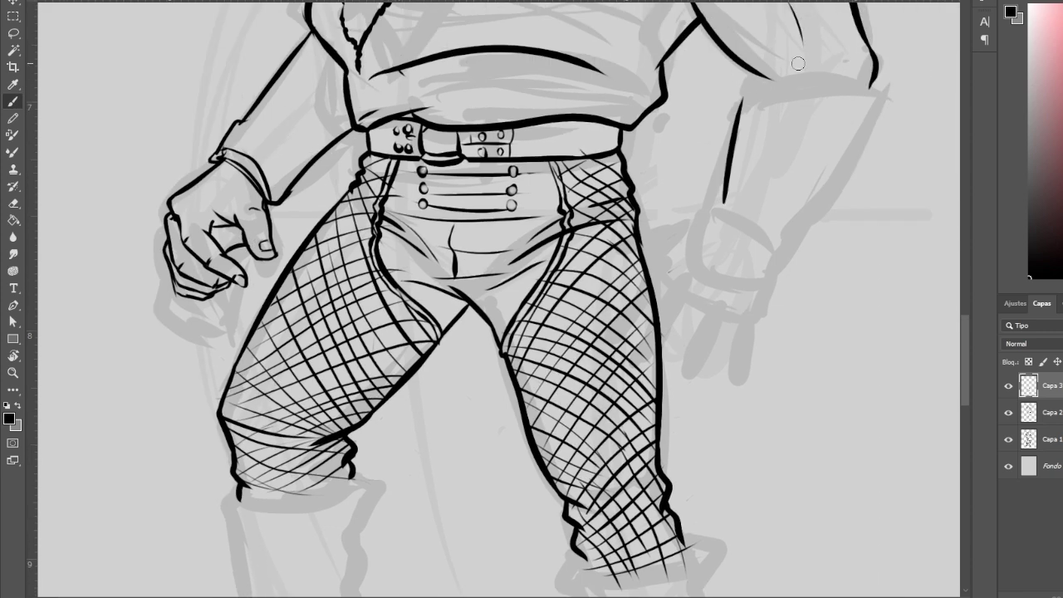
drag(751, 76, 881, 91)
drag(742, 95, 732, 128)
key(e)
key(b)
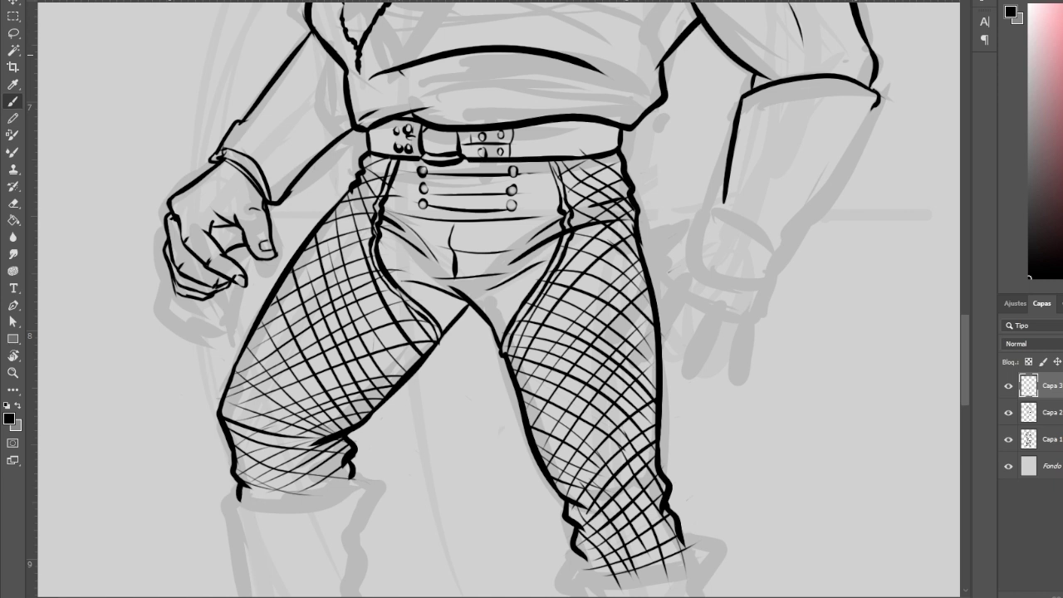
Step: Join the hand's bottom line to the forearm and erase overlapping forearm lines
mouse_move(881, 141)
mouse_down()
mouse_move(855, 90)
mouse_move(749, 198)
mouse_move(738, 241)
mouse_up()
drag(686, 184, 676, 220)
key(e)
drag(702, 140, 695, 166)
drag(770, 171, 752, 199)
Step: Join the hand's right corner, draw the curved cuff line, and add studs to the bracer
key(b)
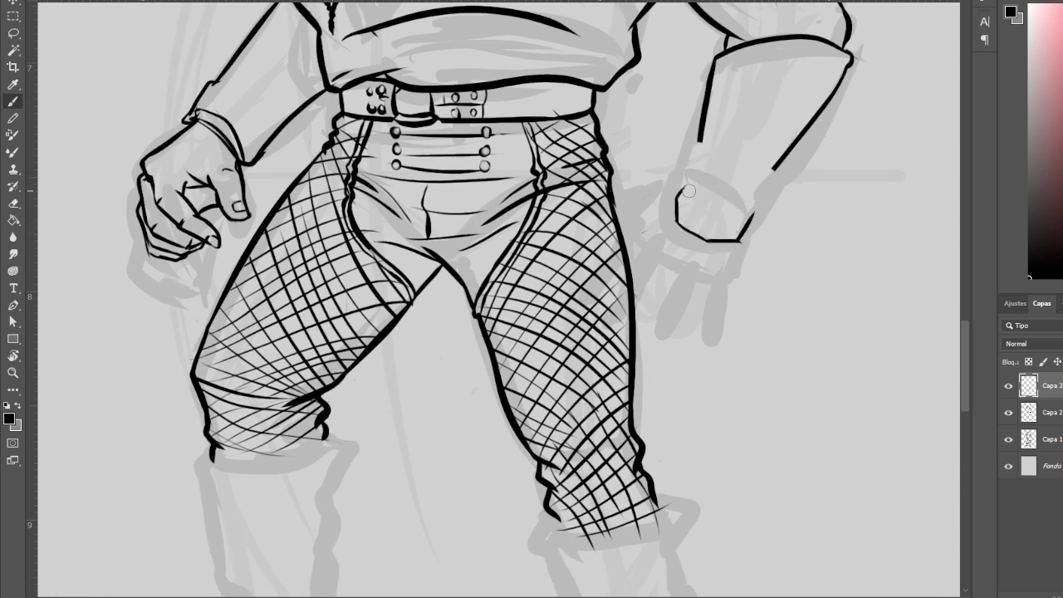
key(z)
click(732, 221)
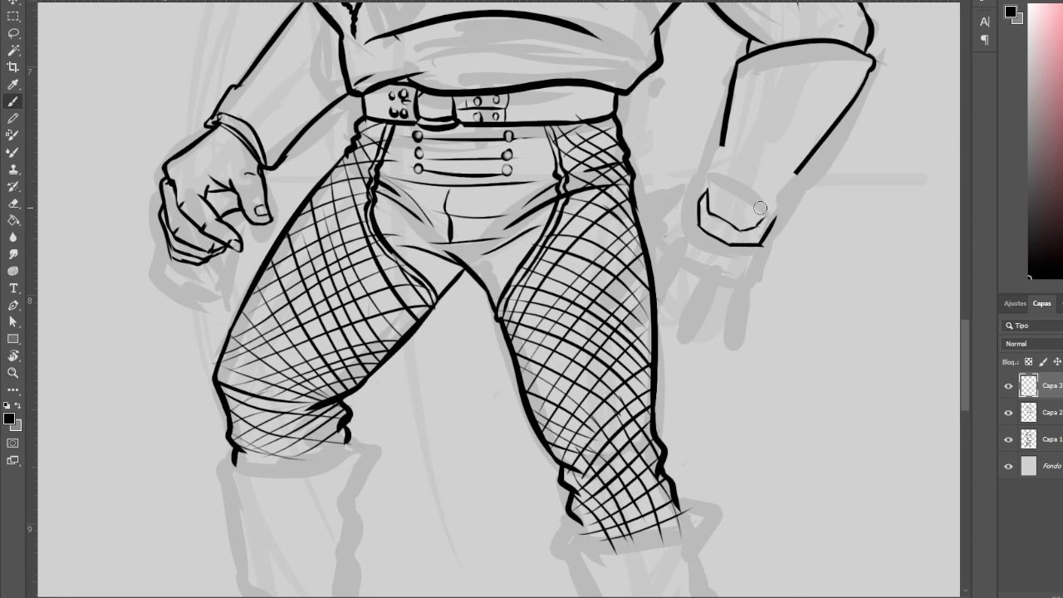
drag(766, 221, 790, 181)
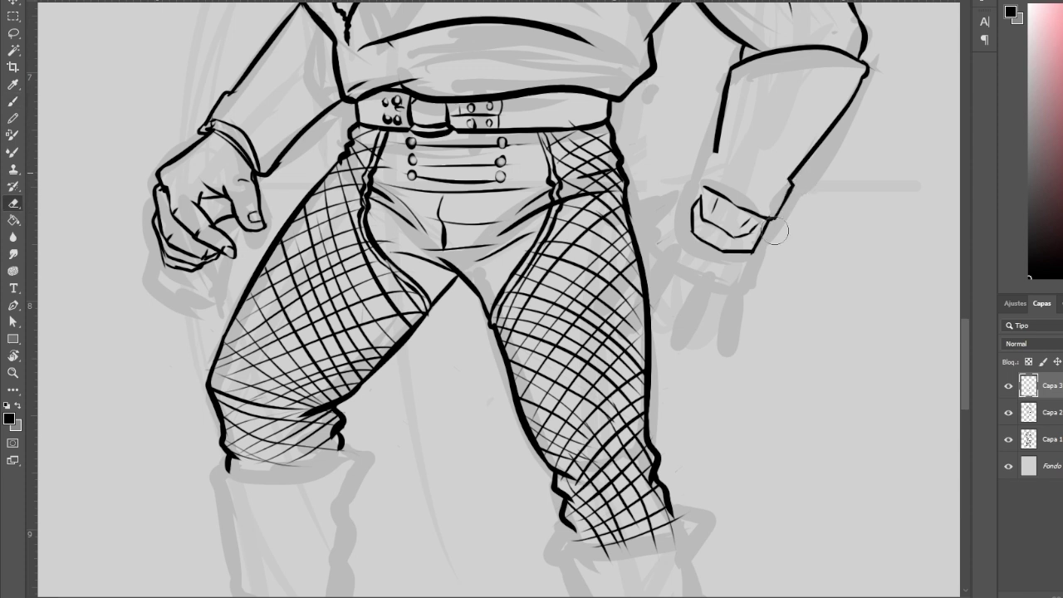
drag(712, 154, 787, 176)
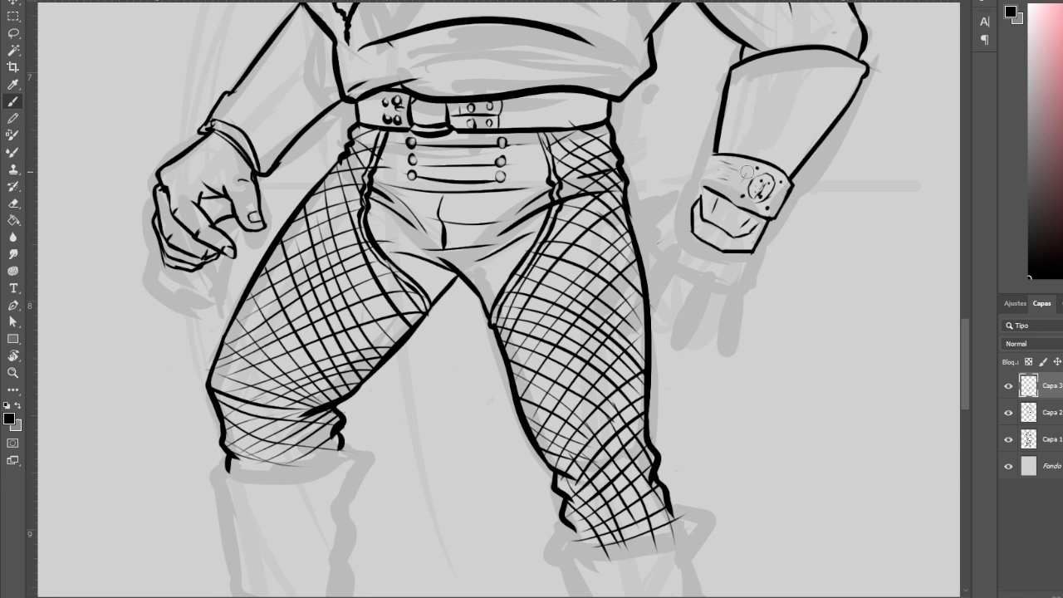
drag(827, 107, 818, 124)
click(816, 77)
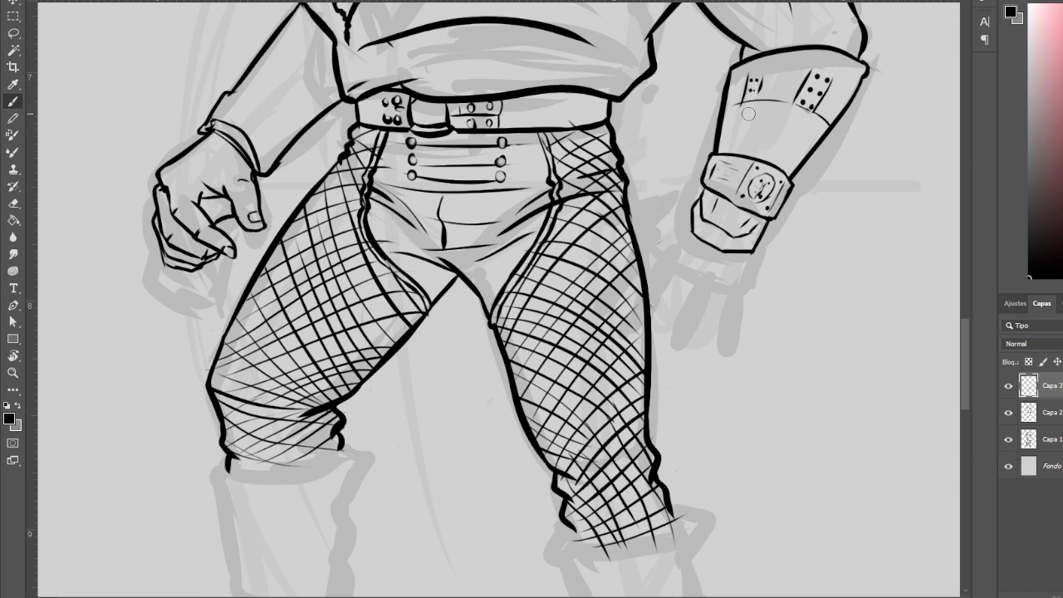
key(e)
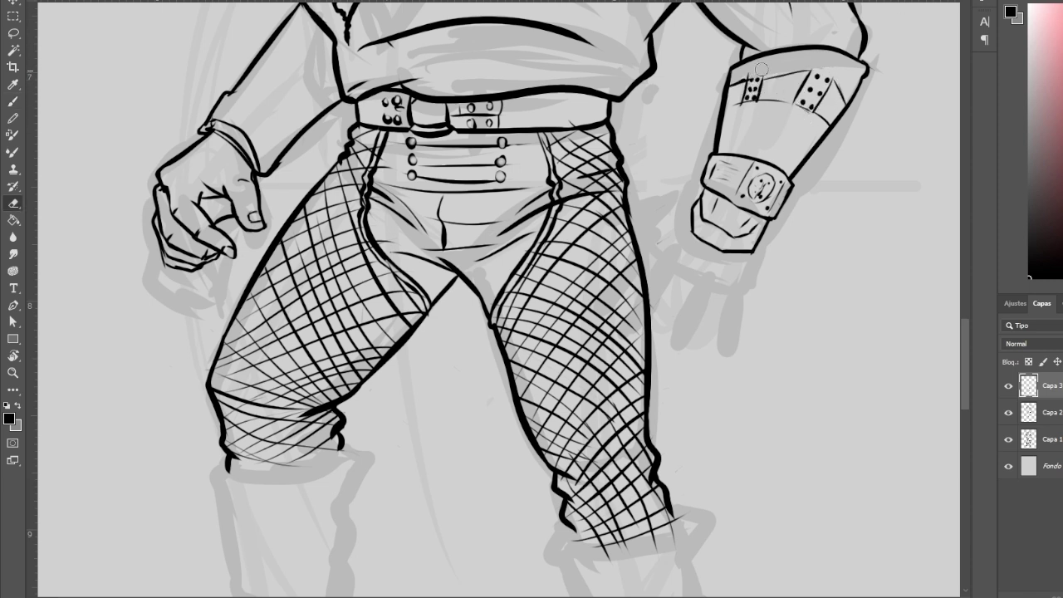
key(b)
scroll(726, 77, down, 2)
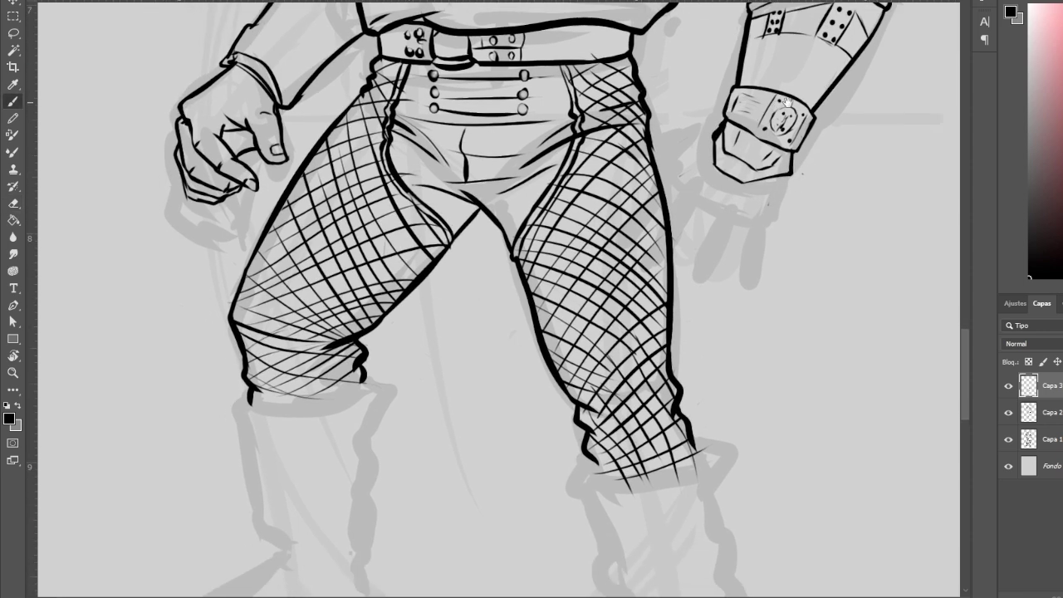
drag(747, 108, 693, 263)
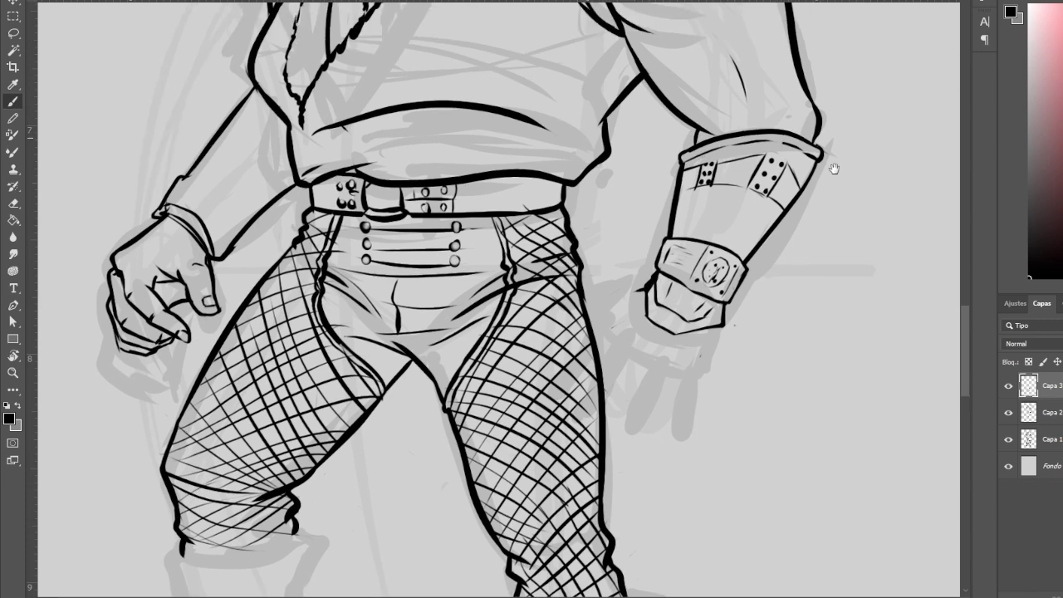
Step: Rotate and shift the selected forearm bracer into place, then deselect
key(l)
mouse_move(822, 145)
mouse_down()
mouse_move(830, 158)
mouse_move(871, 109)
mouse_up()
key(ctrl+t)
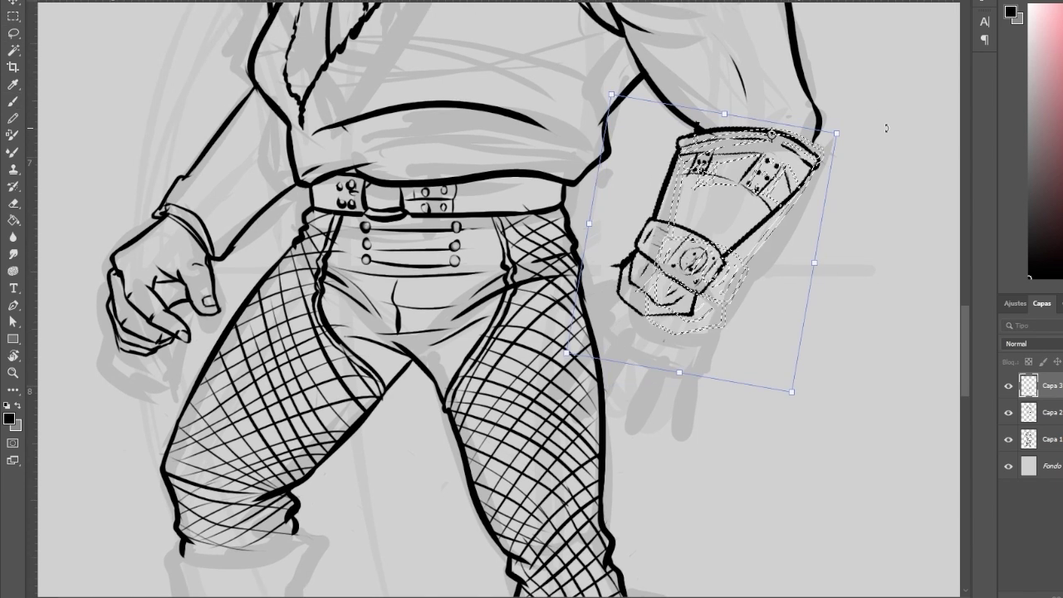
key(Return)
key(ctrl+d)
key(b)
Step: Draw the right hand's fingers extending from the wrist
scroll(669, 290, down, 2)
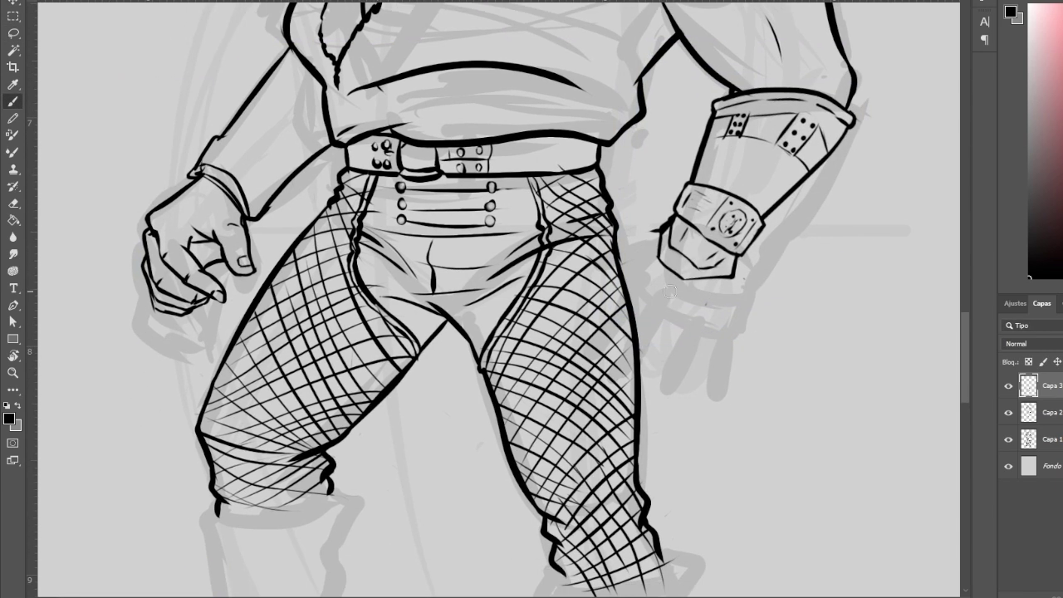
drag(723, 295, 682, 347)
key(e)
key(b)
mouse_move(693, 299)
mouse_down()
mouse_move(704, 319)
mouse_move(671, 354)
mouse_up()
drag(691, 307, 662, 357)
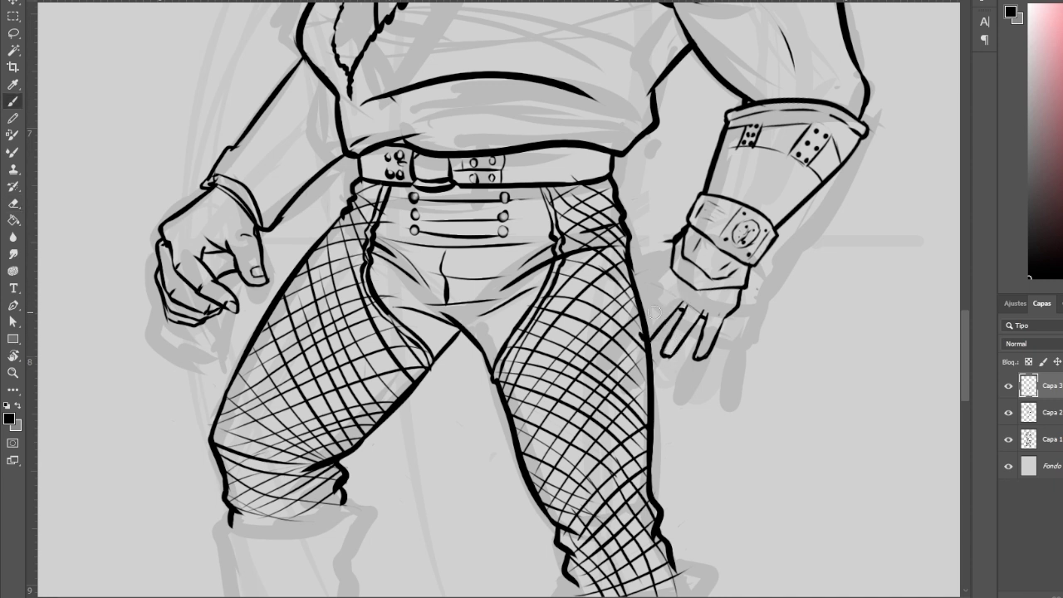
drag(668, 292, 636, 342)
drag(662, 299, 639, 347)
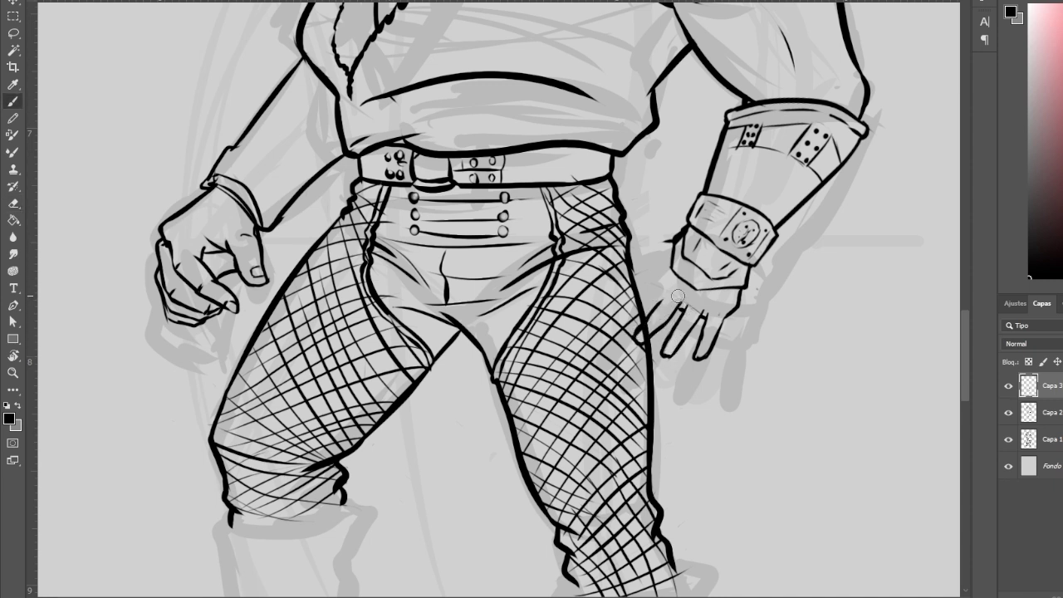
drag(644, 292, 625, 314)
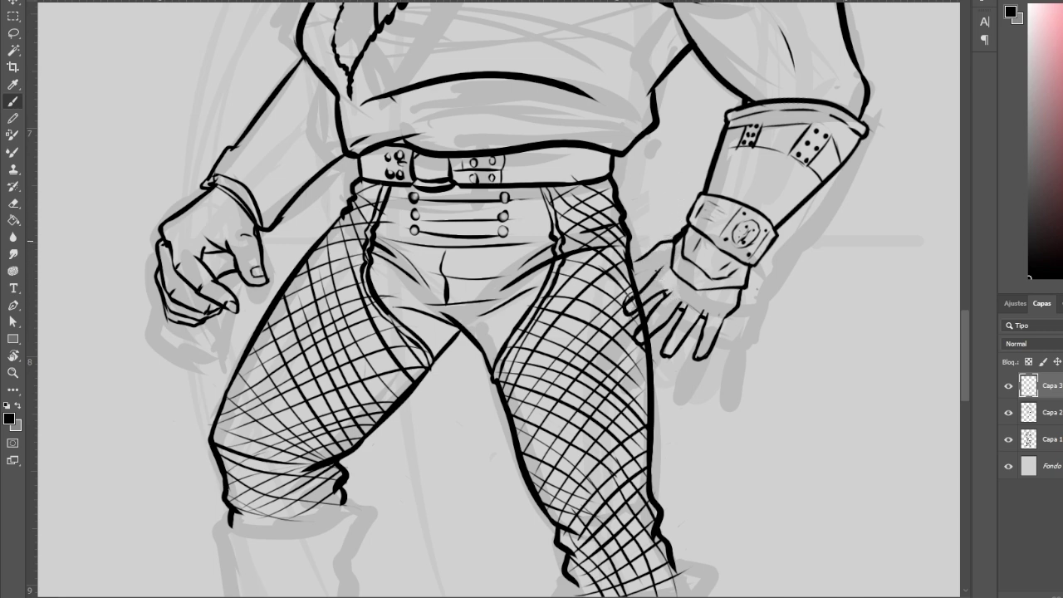
Step: Clean up the right hand's finger lines, alternating between Eraser and Brush
scroll(645, 271, down, 1)
key(e)
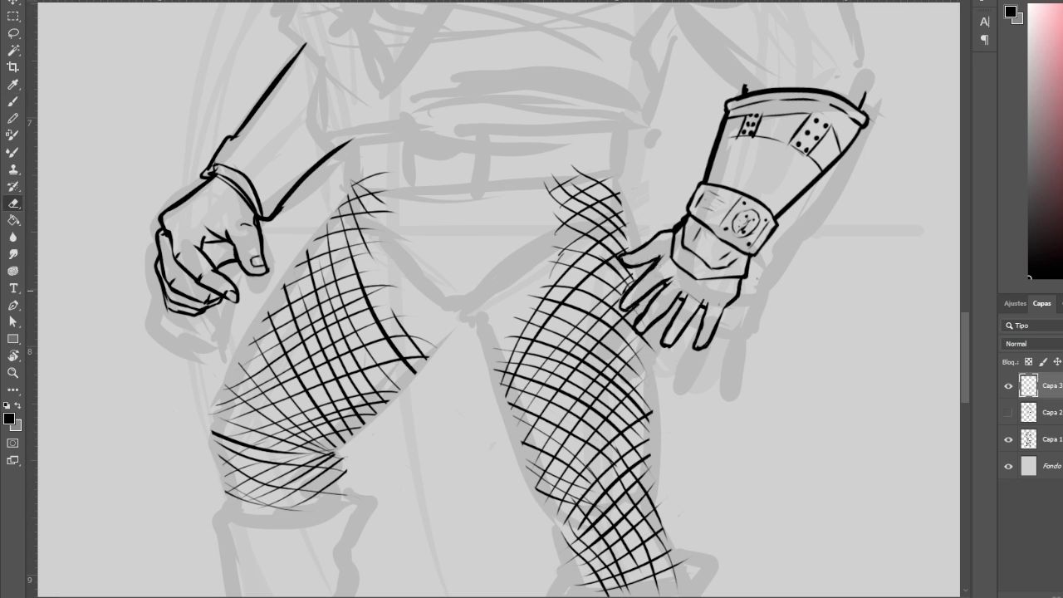
key(b)
key(e)
key(b)
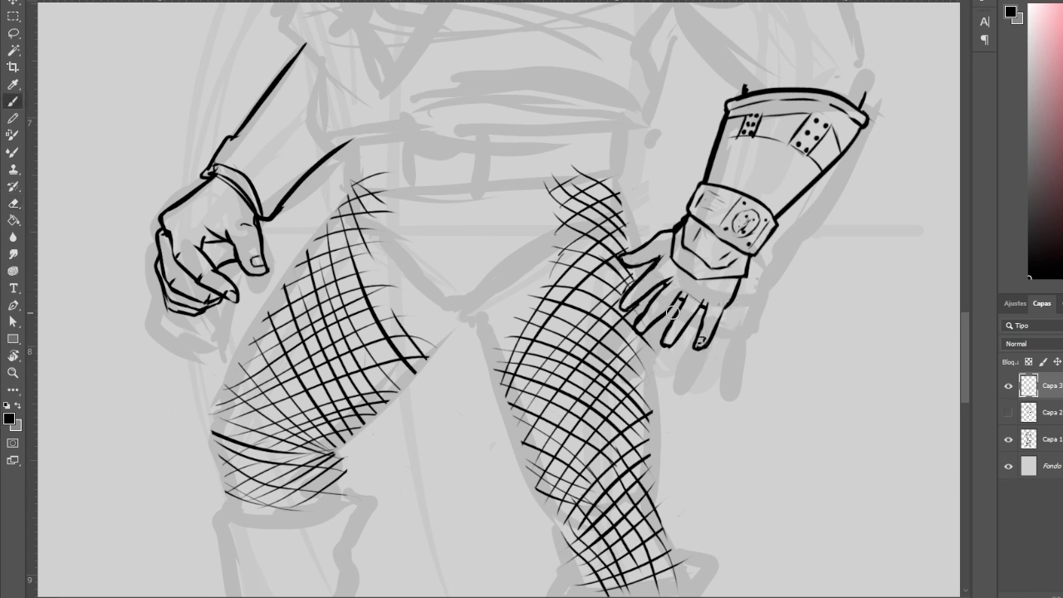
key(e)
key(b)
key(e)
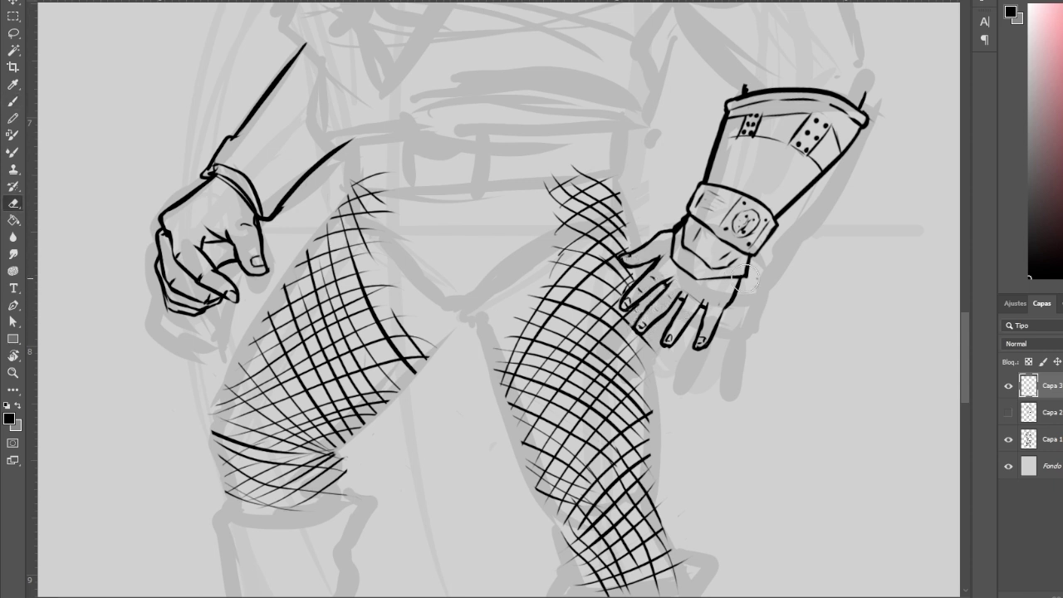
key(b)
key(e)
key(b)
key(e)
key(b)
key(e)
scroll(772, 266, down, 2)
scroll(772, 266, up, 5)
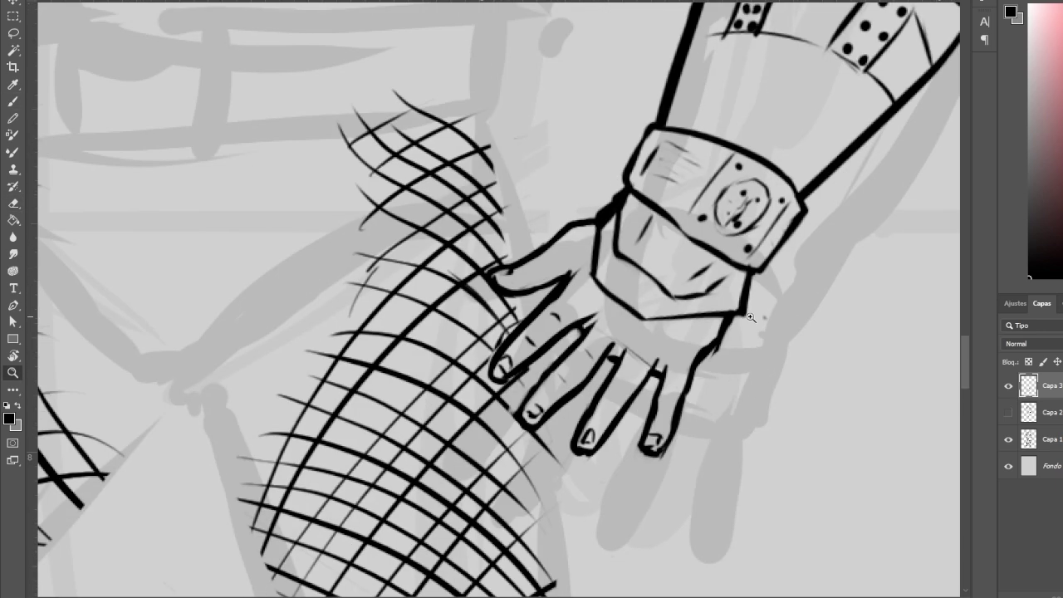
Step: Rotate the selected right hand so it rests on the thigh
key(l)
drag(735, 318, 649, 331)
drag(521, 415, 737, 325)
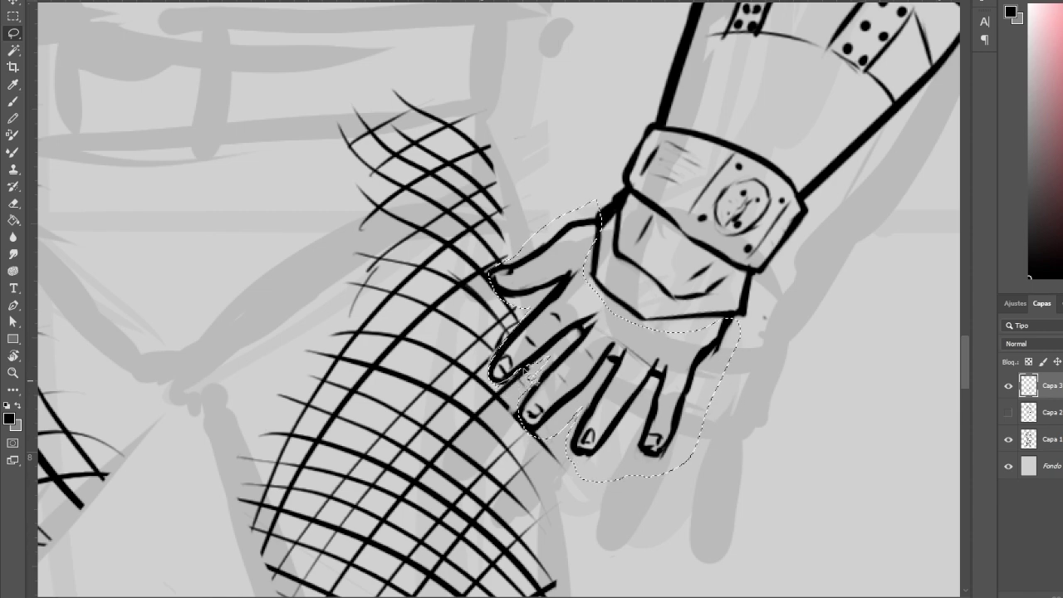
scroll(502, 397, down, 3)
key(ctrl+t)
drag(656, 264, 674, 292)
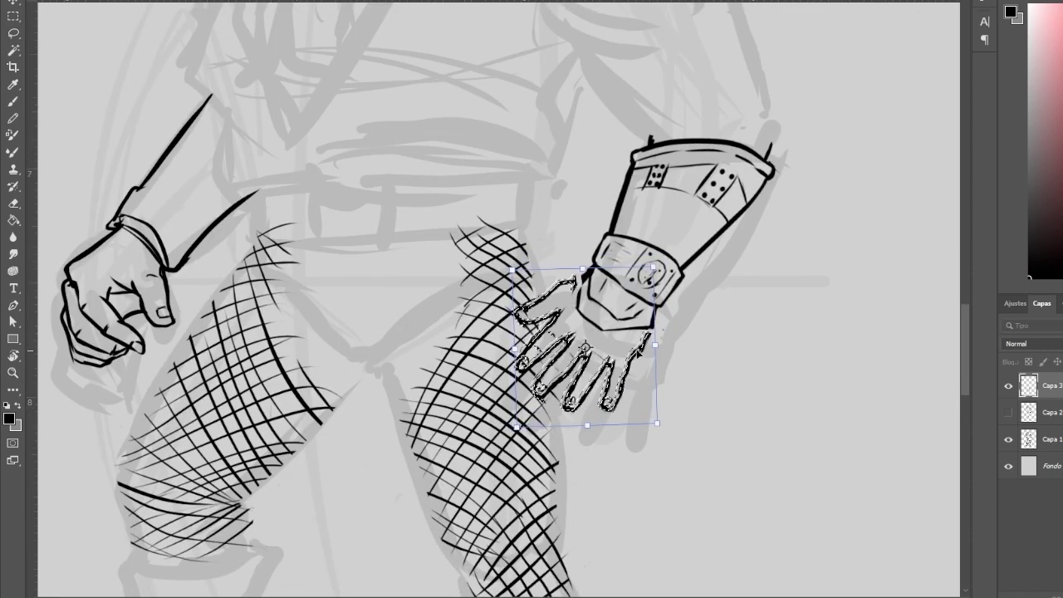
key(Return)
scroll(581, 349, up, 3)
Step: Redraw the right hand's index finger and add a stroke at the wrist
key(e)
key(b)
drag(377, 347, 391, 383)
drag(621, 290, 607, 332)
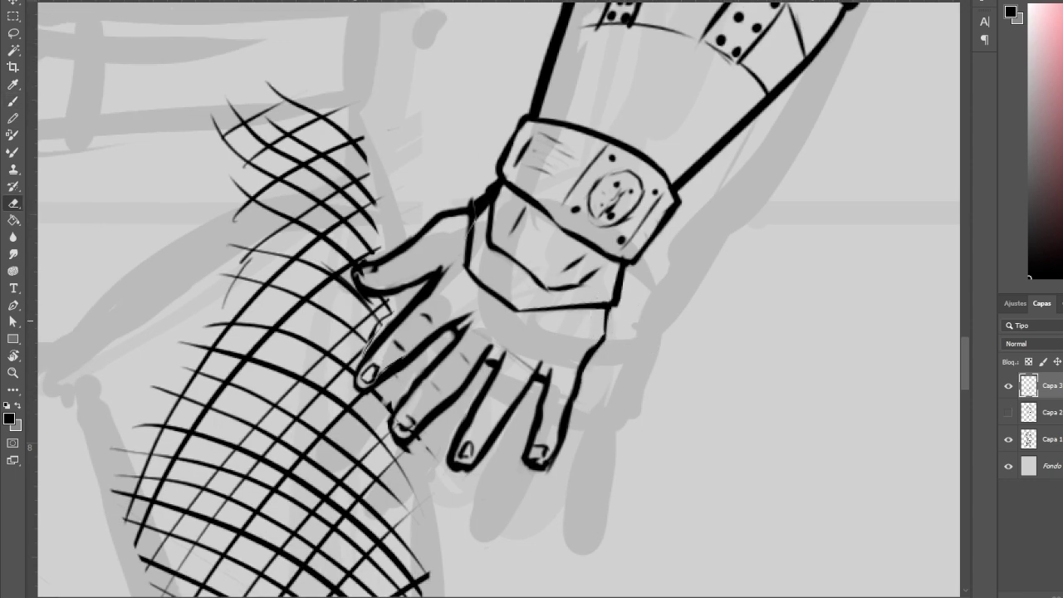
scroll(604, 307, down, 3)
scroll(604, 299, up, 3)
scroll(602, 293, down, 2)
Step: Ink the left boot's outline and both sides down to the ankle
scroll(602, 292, down, 3)
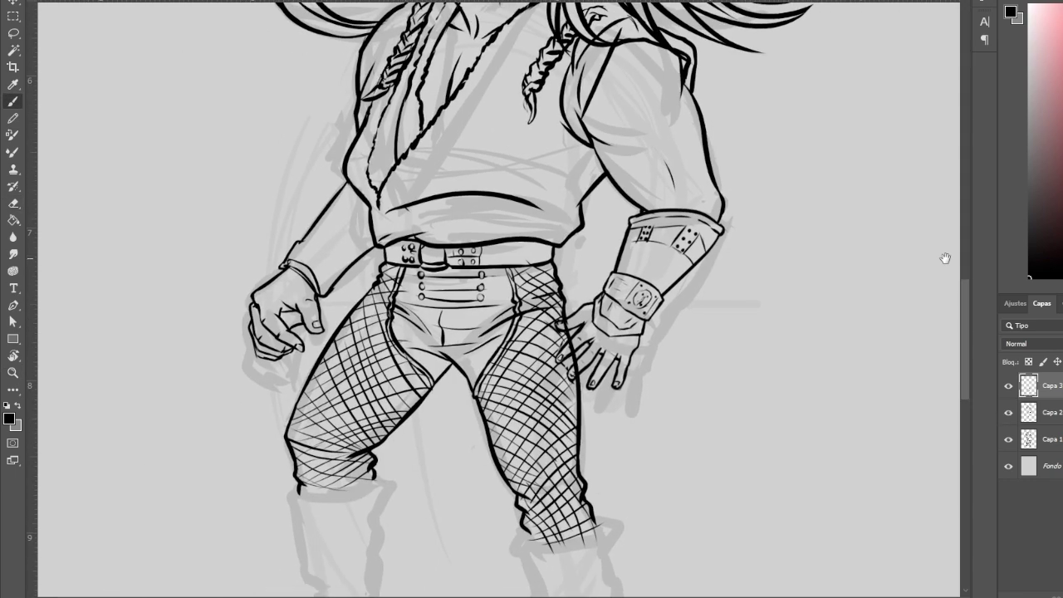
scroll(605, 332, up, 4)
scroll(634, 122, down, 3)
key(ctrl+shift+alt+n)
scroll(664, 357, down, 3)
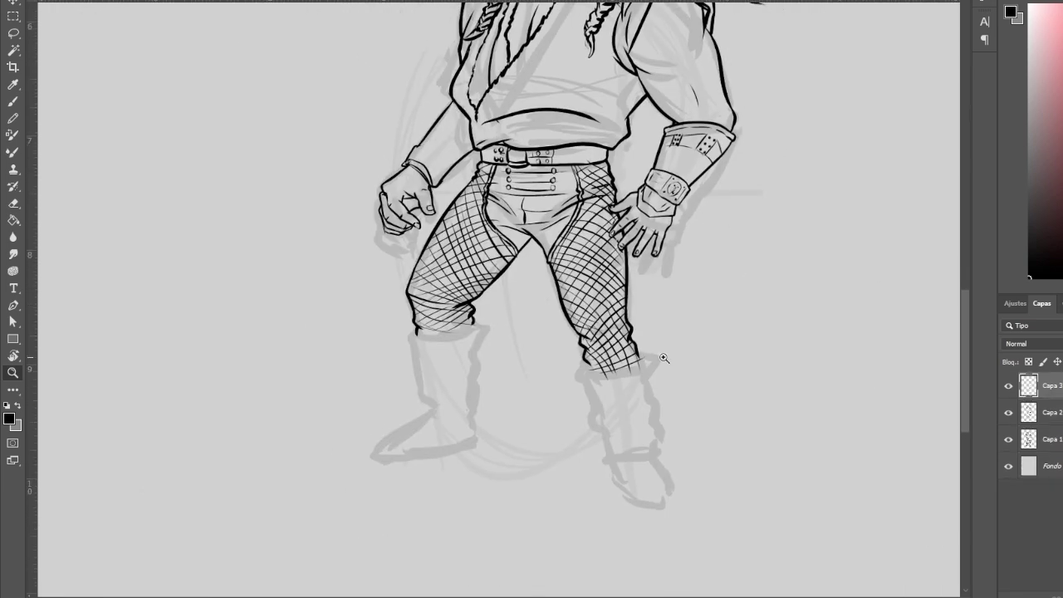
scroll(595, 166, up, 3)
key(b)
drag(548, 179, 523, 239)
drag(419, 230, 448, 353)
mouse_move(552, 184)
mouse_down()
mouse_move(546, 315)
mouse_move(531, 366)
mouse_move(328, 420)
mouse_up()
Step: Draw the left boot's toe, close its top, and ink the shaft's left edge
key(e)
scroll(754, 409, down, 1)
key(b)
drag(425, 351, 328, 420)
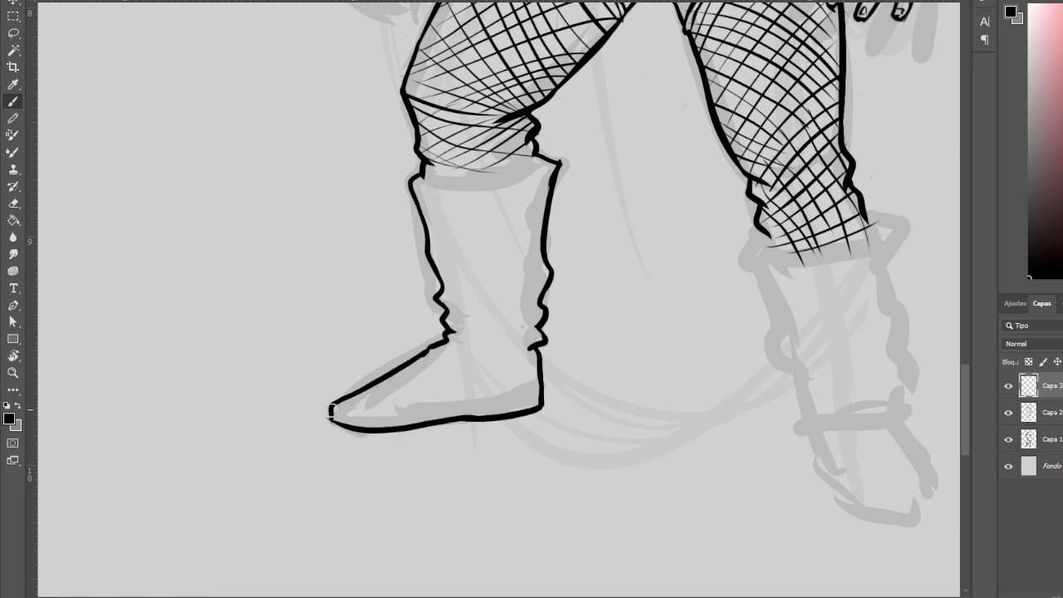
scroll(593, 218, up, 1)
mouse_move(538, 190)
mouse_down()
mouse_move(407, 204)
mouse_move(456, 341)
mouse_up()
scroll(428, 208, down, 1)
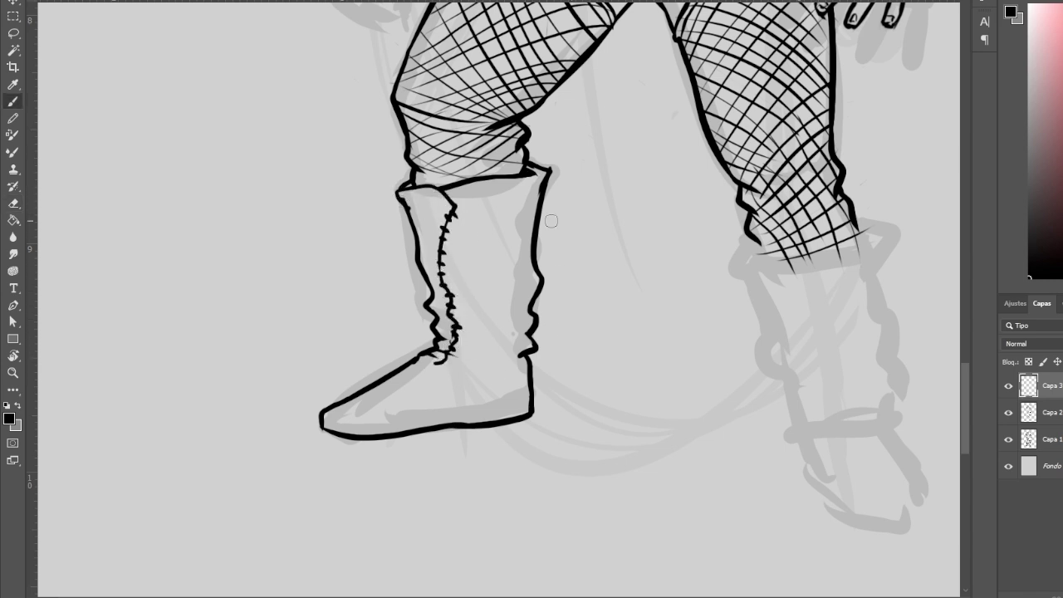
drag(511, 214, 496, 362)
drag(523, 174, 502, 230)
Step: Add ankle stitch marks, a sole line and fold strokes to the left boot
scroll(507, 241, down, 3)
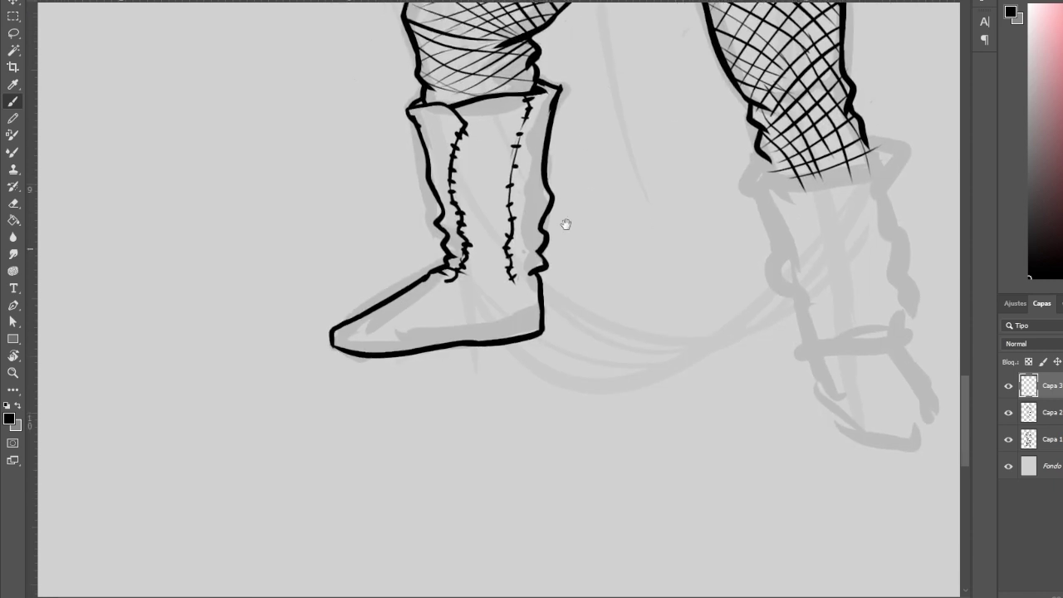
drag(441, 280, 448, 274)
mouse_move(338, 334)
mouse_down()
mouse_move(531, 318)
mouse_move(481, 318)
mouse_up()
scroll(342, 326, left, 1)
drag(470, 276, 524, 283)
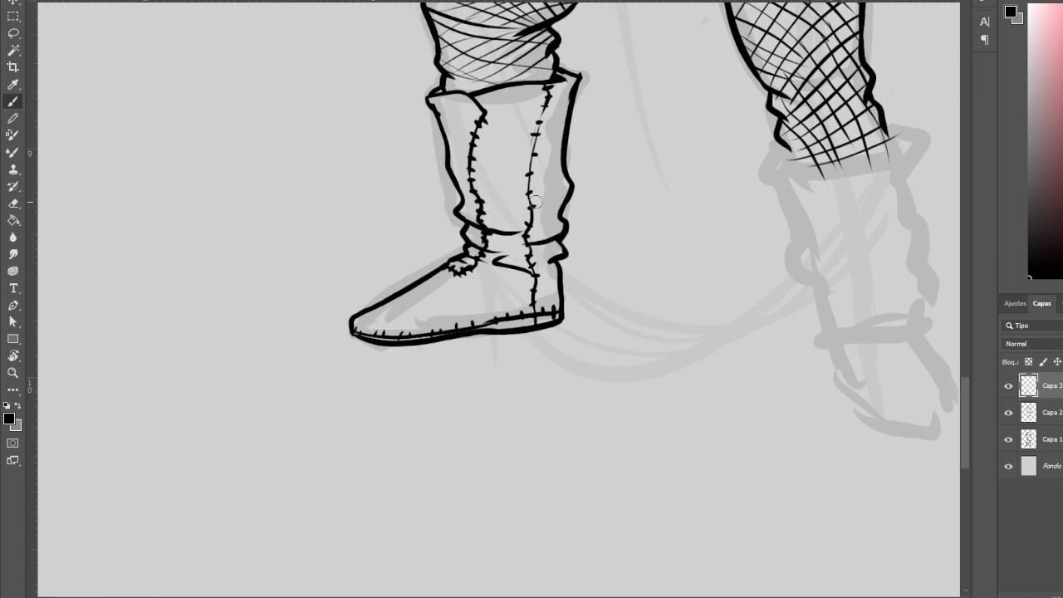
drag(500, 207, 561, 196)
scroll(765, 140, right, 5)
Step: Ink the right trouser cuff's bottom outline and erase a stray bit
mouse_move(704, 155)
mouse_down()
mouse_move(649, 138)
mouse_move(655, 175)
mouse_up()
key(e)
mouse_move(754, 116)
mouse_down()
mouse_move(774, 159)
mouse_move(689, 154)
mouse_move(753, 284)
mouse_up()
Step: On Capa 3, outline the right boot's wavy shaft edges below the cuff
key(alt+bracketleft)
key(b)
key(alt+bracketright)
mouse_move(661, 154)
mouse_down()
mouse_move(734, 295)
mouse_move(755, 297)
mouse_move(733, 300)
mouse_up()
scroll(751, 170, up, 1)
drag(757, 158, 768, 315)
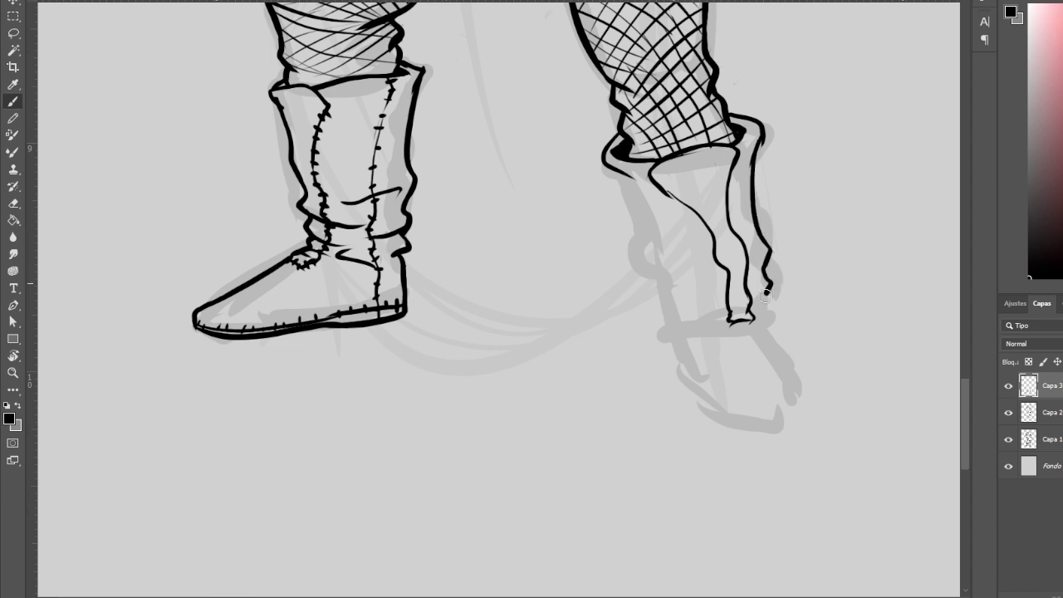
mouse_move(618, 166)
mouse_down()
mouse_move(679, 314)
mouse_move(797, 444)
mouse_up()
key(ctrl+z)
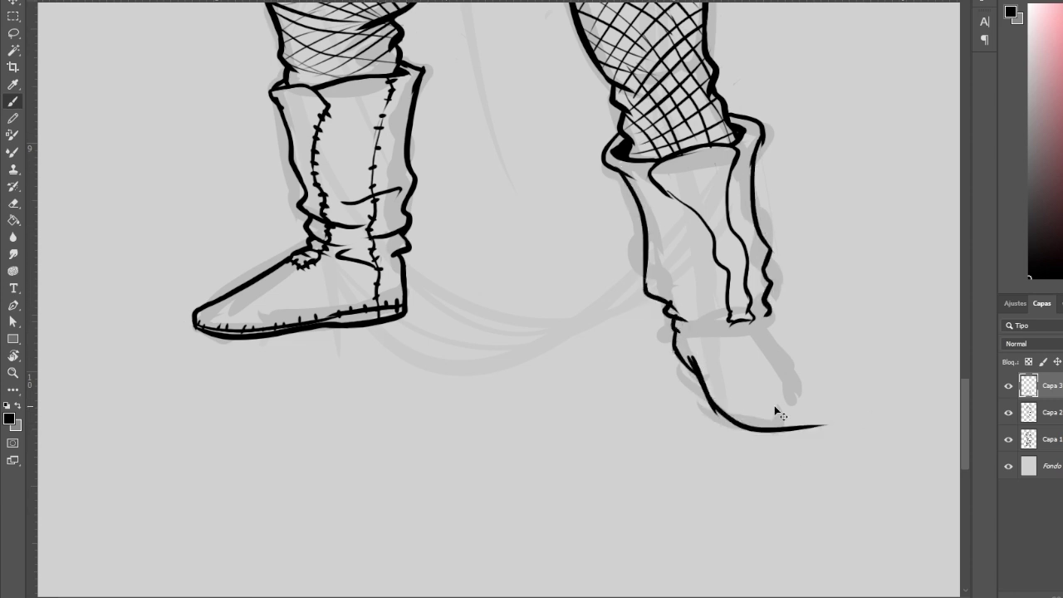
Step: Draw the right boot's foot, toe and sole, adding stitch marks on heel, sole and shaft
drag(674, 328, 782, 431)
drag(773, 327, 780, 440)
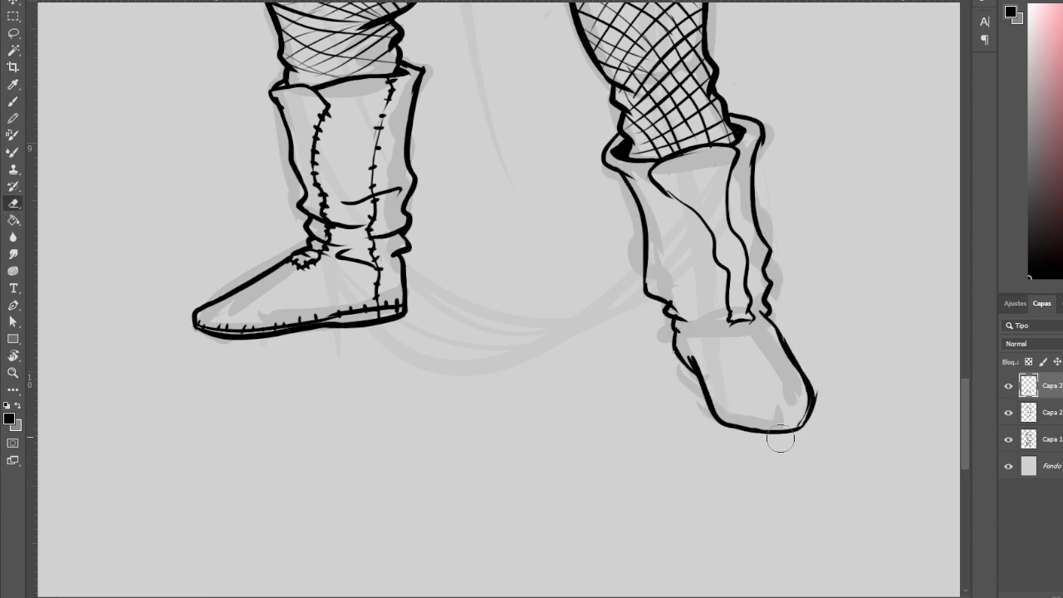
scroll(781, 440, up, 1)
mouse_move(674, 365)
mouse_down()
mouse_move(698, 419)
mouse_move(788, 440)
mouse_up()
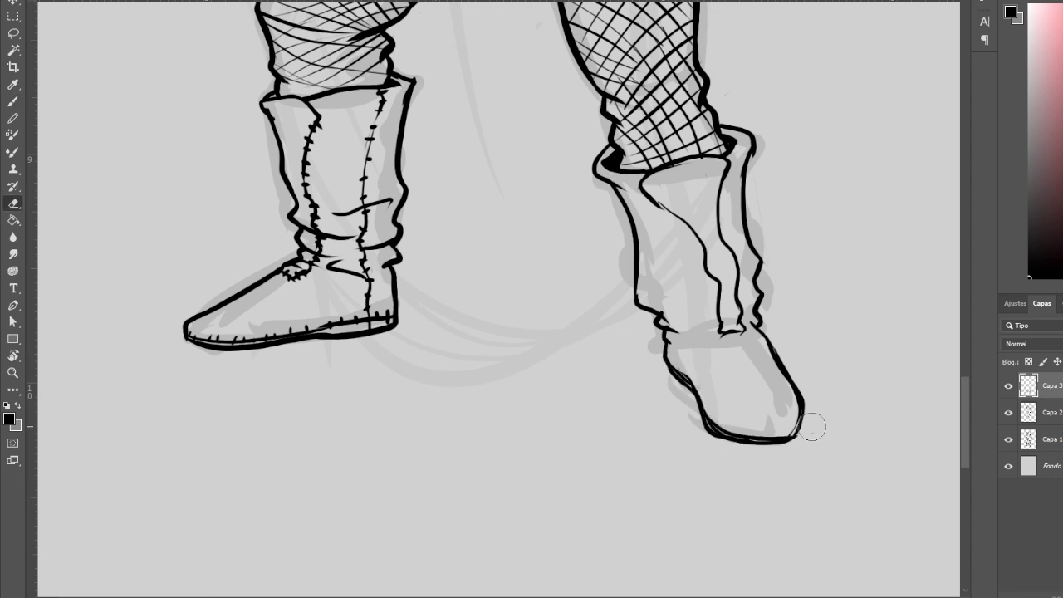
scroll(649, 227, up, 1)
drag(647, 221, 654, 226)
Step: Clean up the right boot's heel line, add a shaft fold, and zoom out
key(e)
drag(646, 328, 663, 347)
key(b)
drag(646, 326, 670, 343)
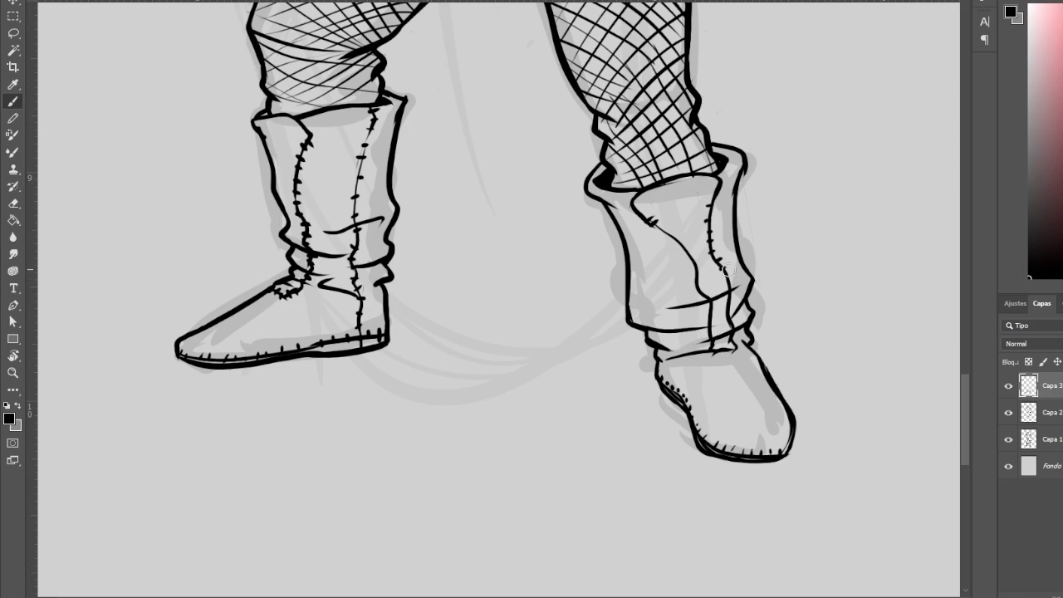
drag(627, 223, 660, 336)
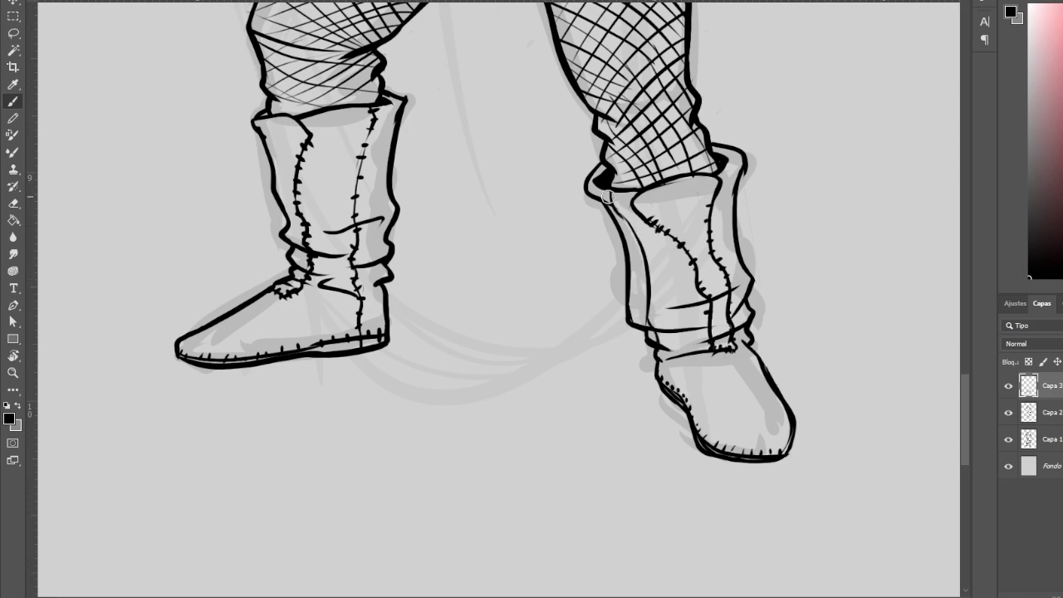
key(z)
alt+click(778, 242)
Step: Merge the boot ink layer Capa 3 down into the main line art
alt+click(772, 308)
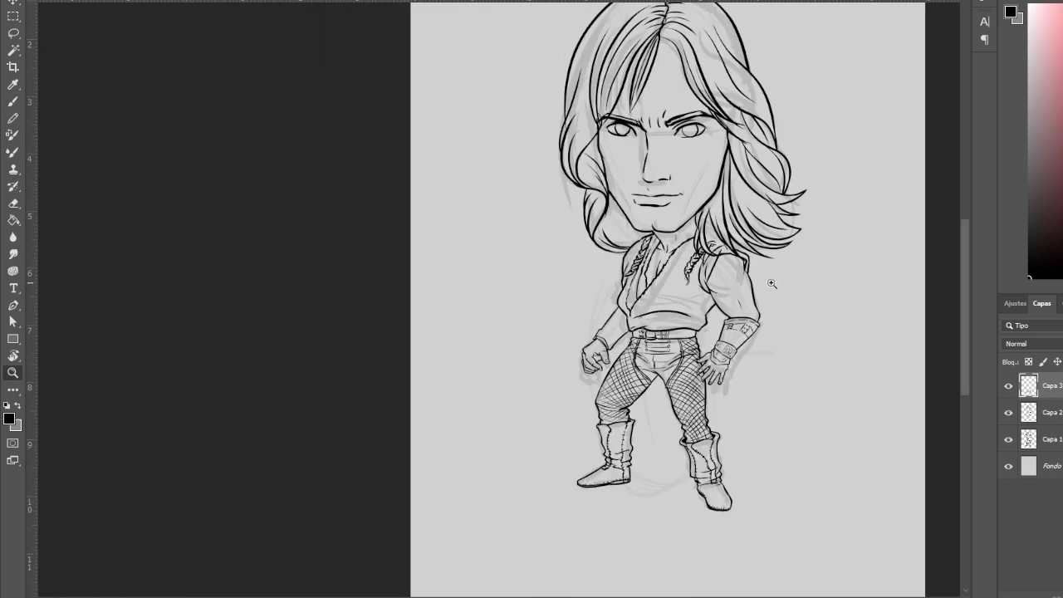
click(755, 222)
click(713, 200)
scroll(600, 174, down, 3)
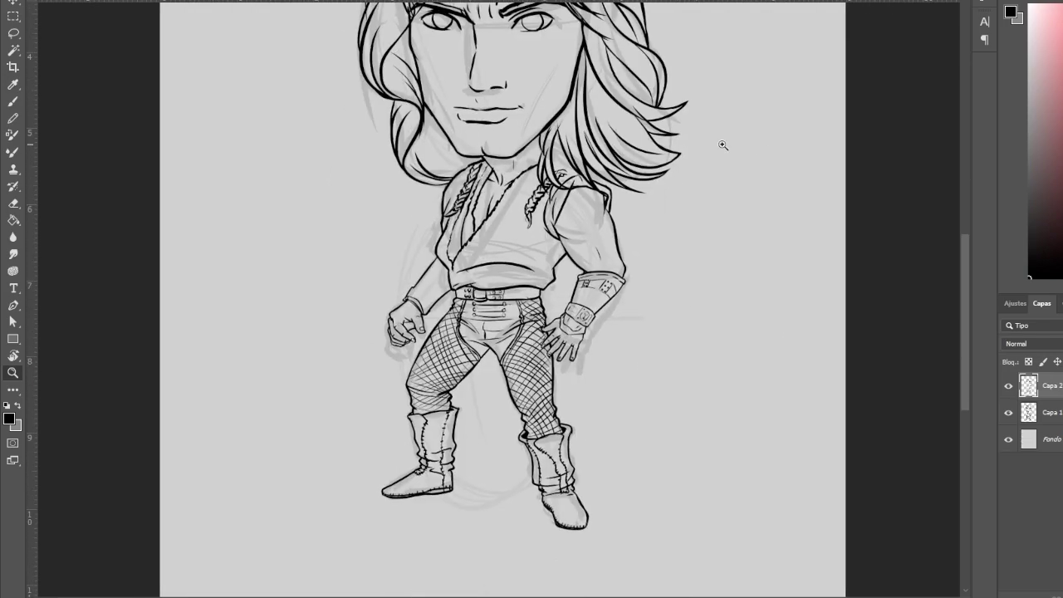
click(582, 177)
key(ctrl+e)
Step: Lasso-select the inked torso, legs, neck and collar below the head
key(l)
scroll(702, 196, down, 2)
mouse_move(702, 197)
mouse_down()
mouse_move(581, 255)
mouse_move(556, 298)
mouse_up()
scroll(581, 255, up, 2)
scroll(581, 255, up, 2)
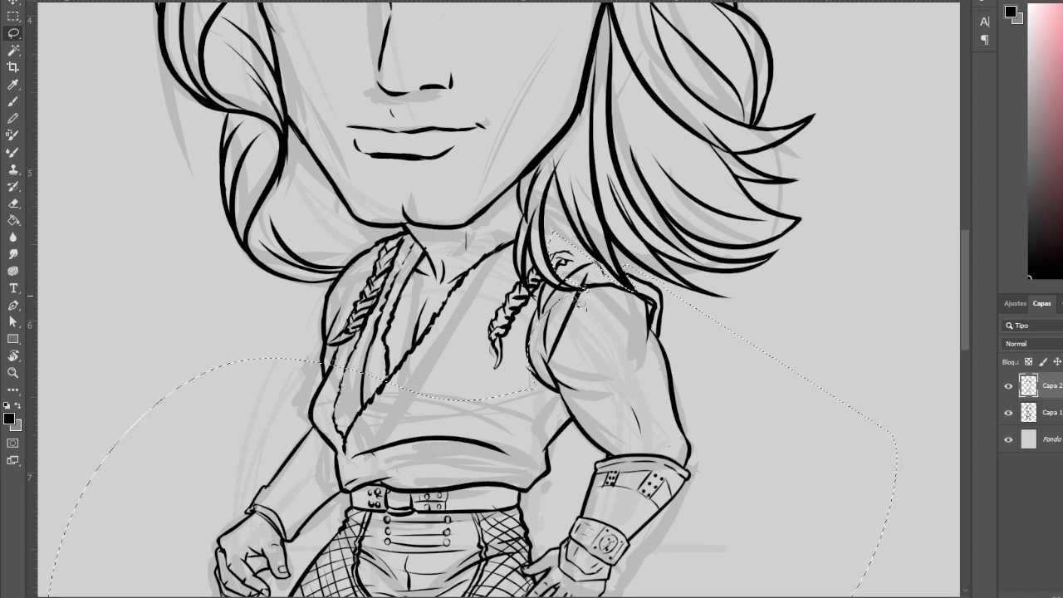
drag(528, 249, 522, 274)
scroll(594, 299, down, 1)
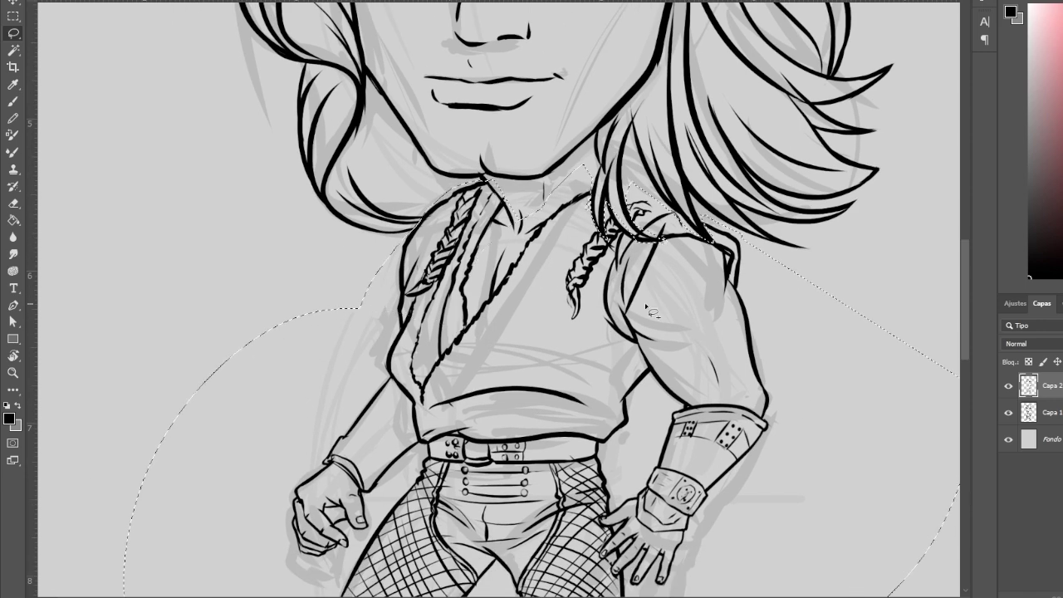
scroll(674, 222, down, 1)
scroll(674, 222, down, 3)
Step: Rotate the selected body slightly with Free Transform, commit it and deselect
key(ctrl+t)
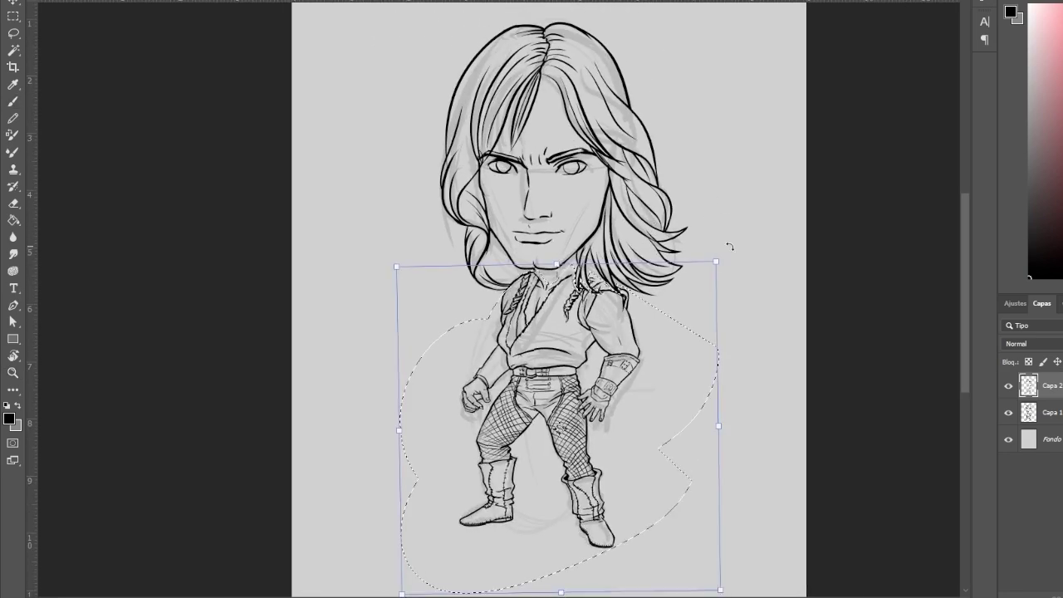
scroll(759, 130, down, 2)
scroll(730, 150, up, 1)
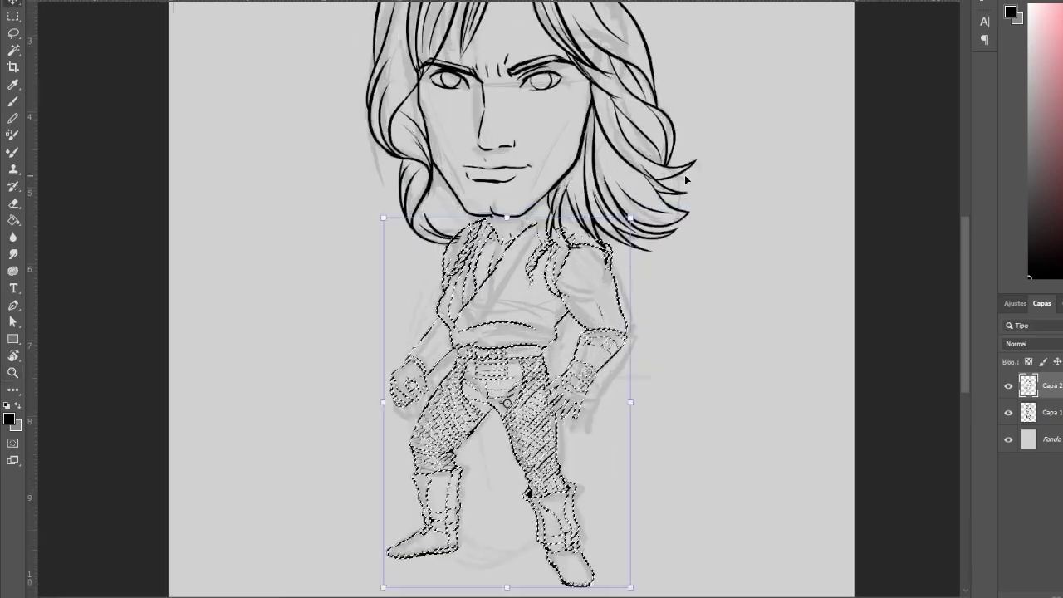
scroll(694, 172, down, 1)
scroll(694, 172, up, 1)
drag(769, 190, 774, 179)
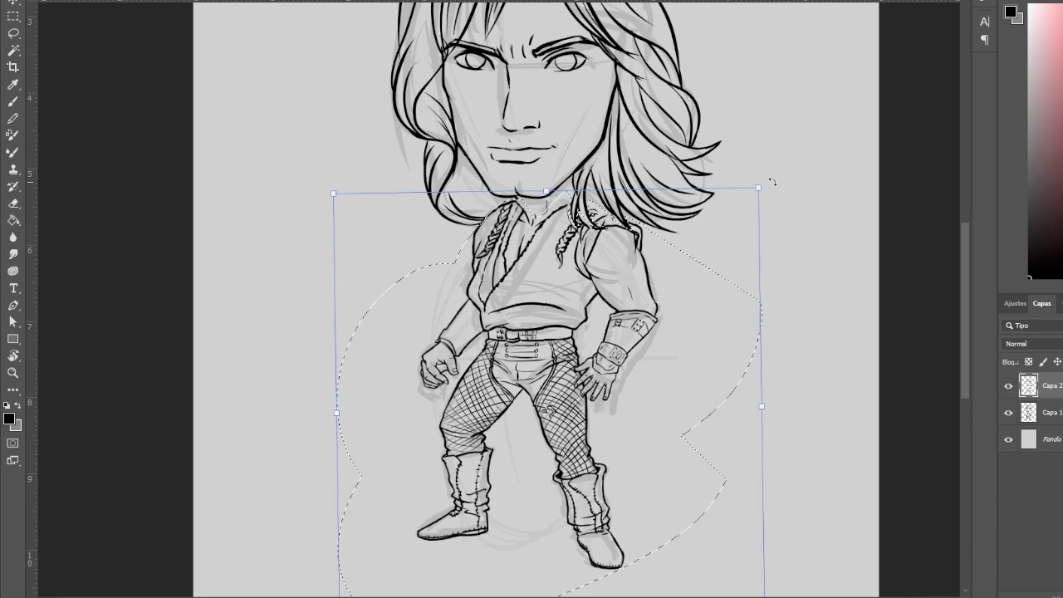
key(Return)
key(ctrl+d)
scroll(528, 214, up, 3)
Step: Touch up the hair strands over the shoulder by erasing and re-inking them
key(b)
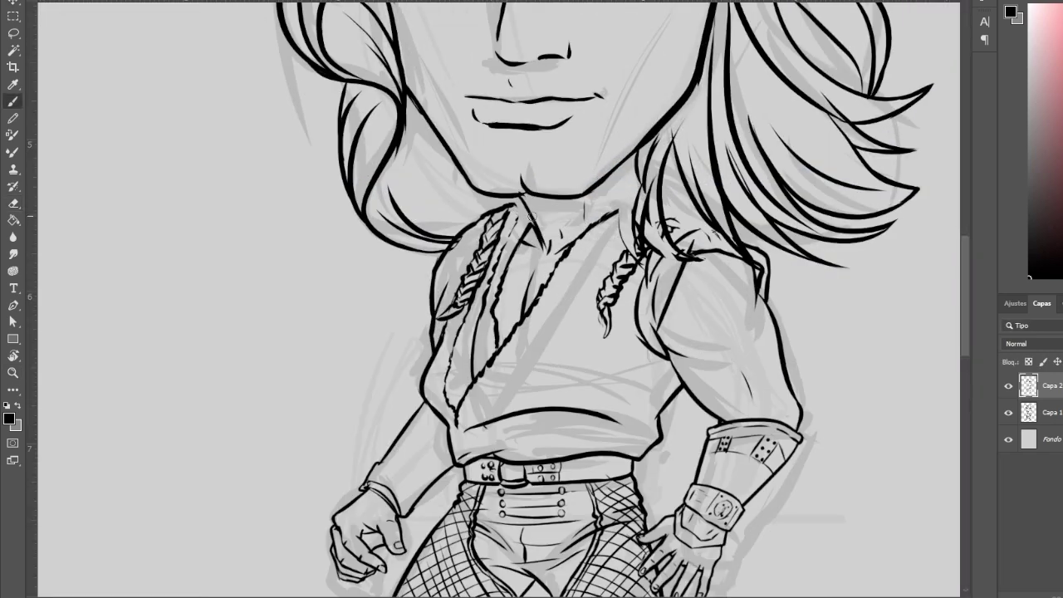
scroll(583, 209, up, 1)
key(e)
drag(633, 208, 679, 264)
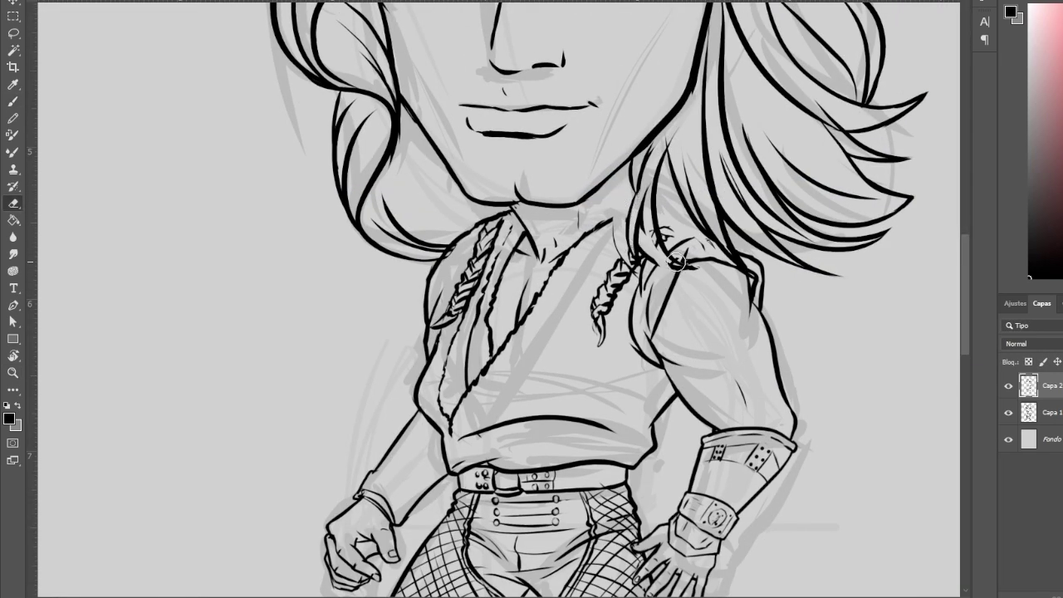
key(b)
key(e)
mouse_move(641, 229)
mouse_down()
mouse_move(679, 269)
mouse_move(704, 268)
mouse_up()
key(b)
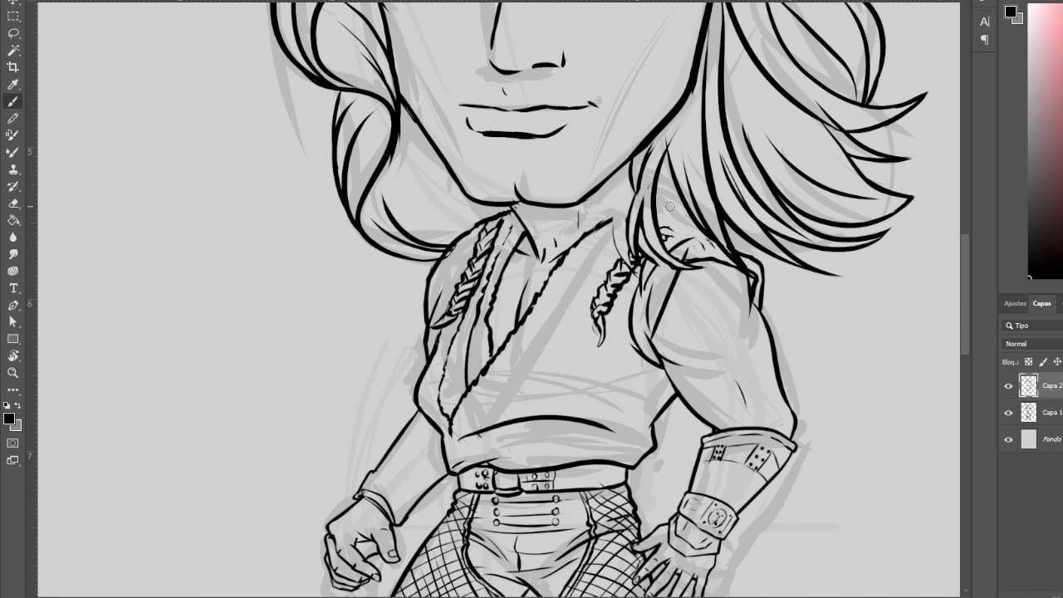
drag(664, 189, 715, 243)
key(e)
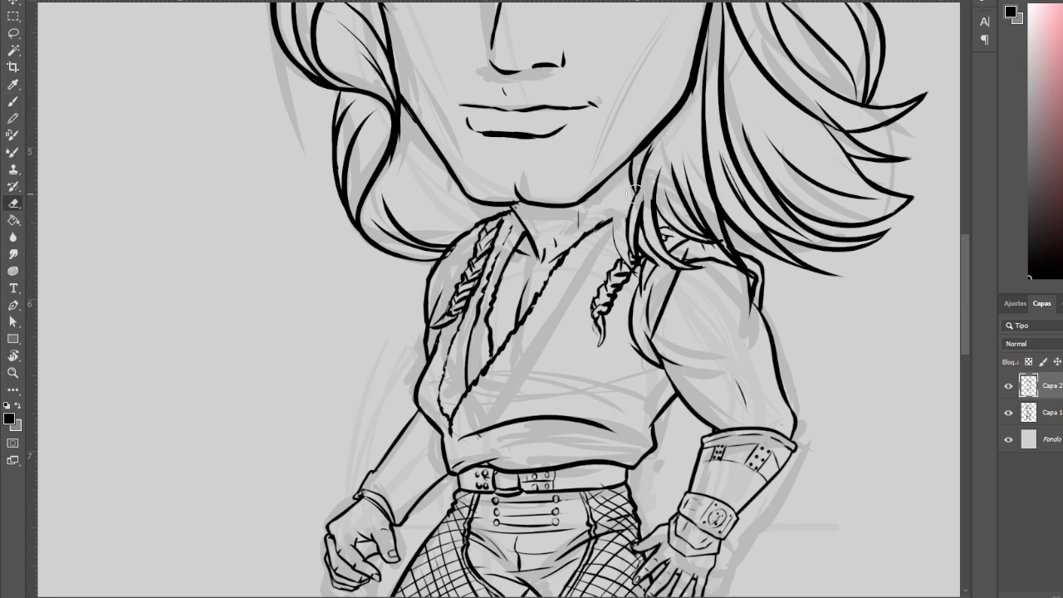
key(b)
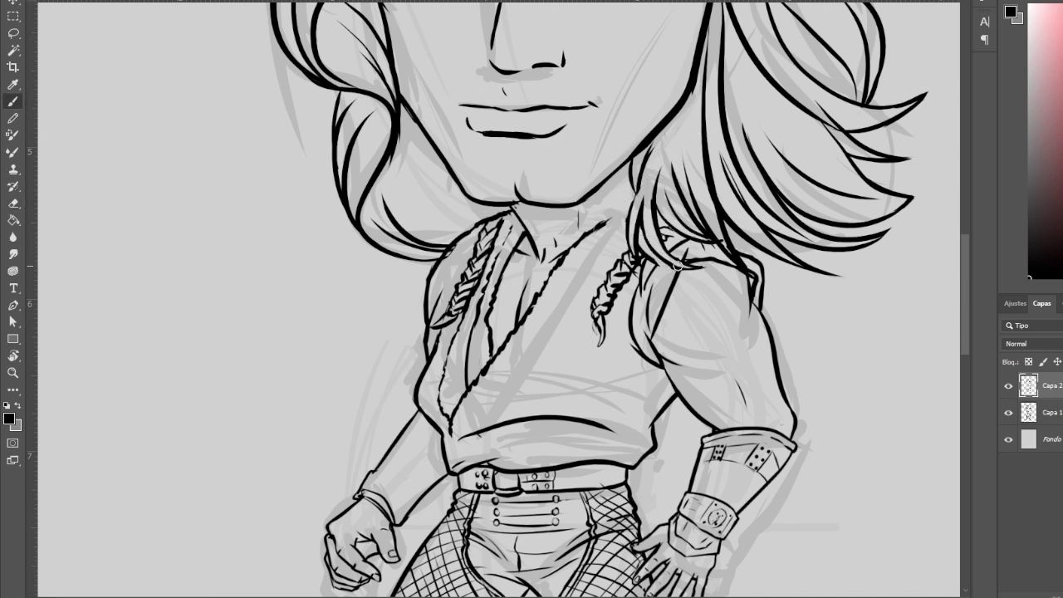
Step: Extend the dotted necklace line down-left across the chest
drag(611, 216, 623, 199)
drag(624, 200, 559, 283)
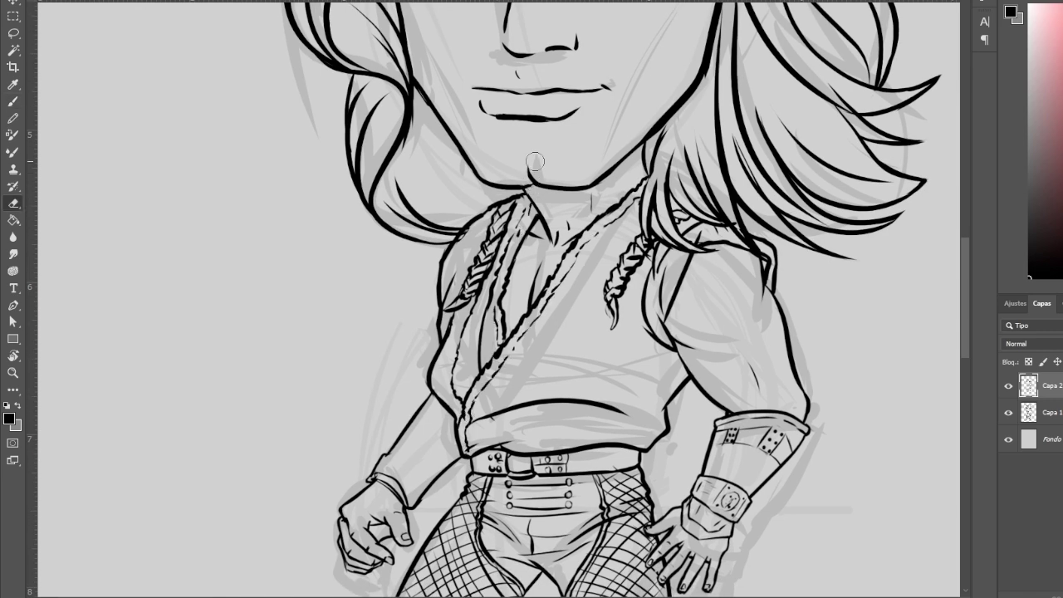
key(z)
alt+click(749, 244)
click(597, 196)
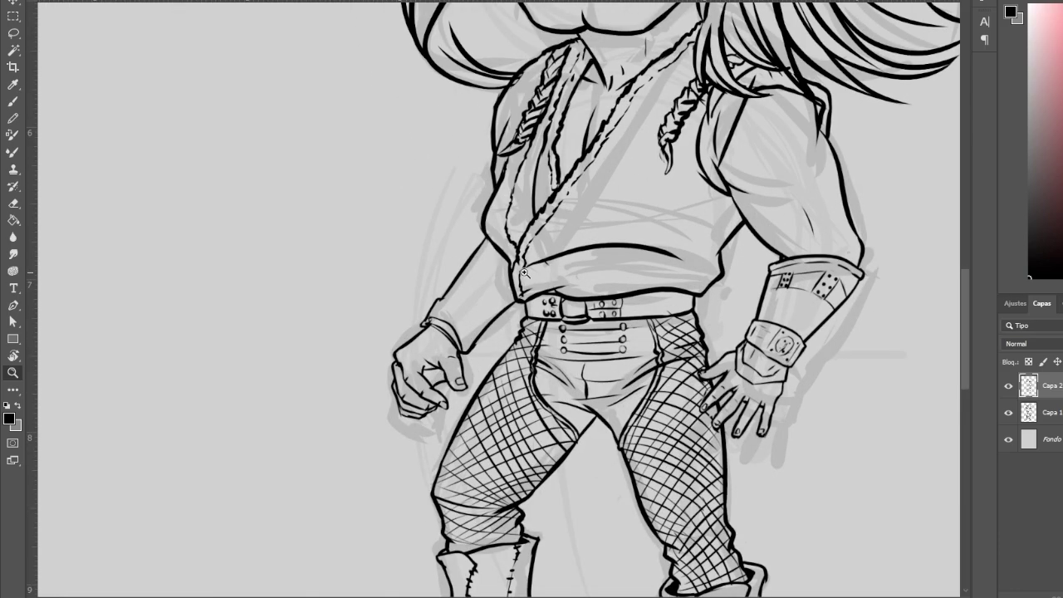
Step: Lasso-select the hand on the left and rotate it to a new angle
key(l)
drag(486, 240, 498, 456)
key(ctrl+t)
mouse_move(552, 232)
mouse_down()
mouse_move(542, 211)
mouse_move(531, 222)
mouse_up()
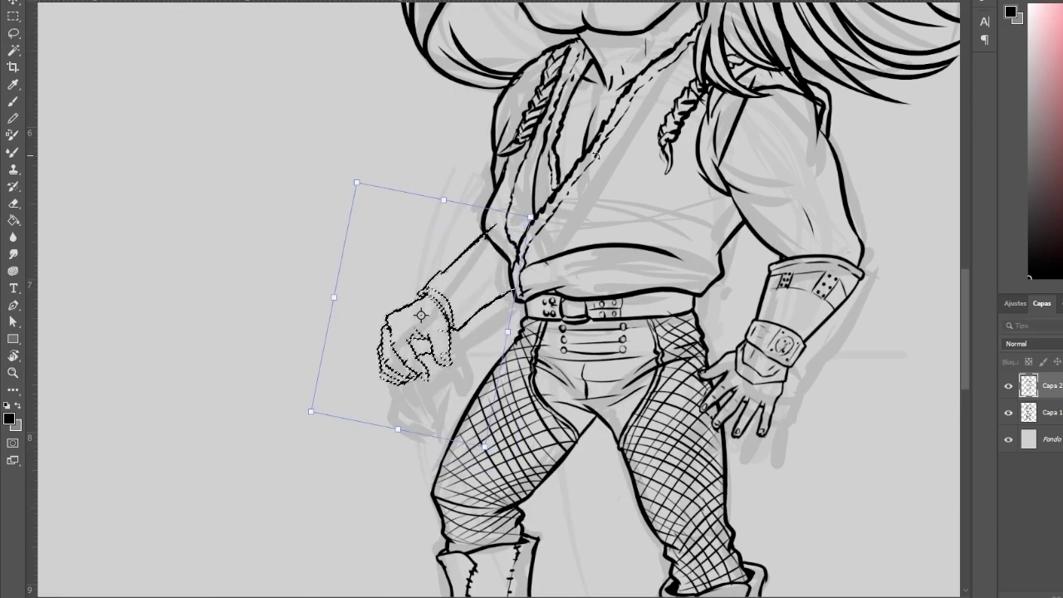
key(Return)
scroll(514, 282, up, 3)
Step: Hide the grey sketch layer Capa 1, leaving only the black line art
key(b)
scroll(559, 313, down, 3)
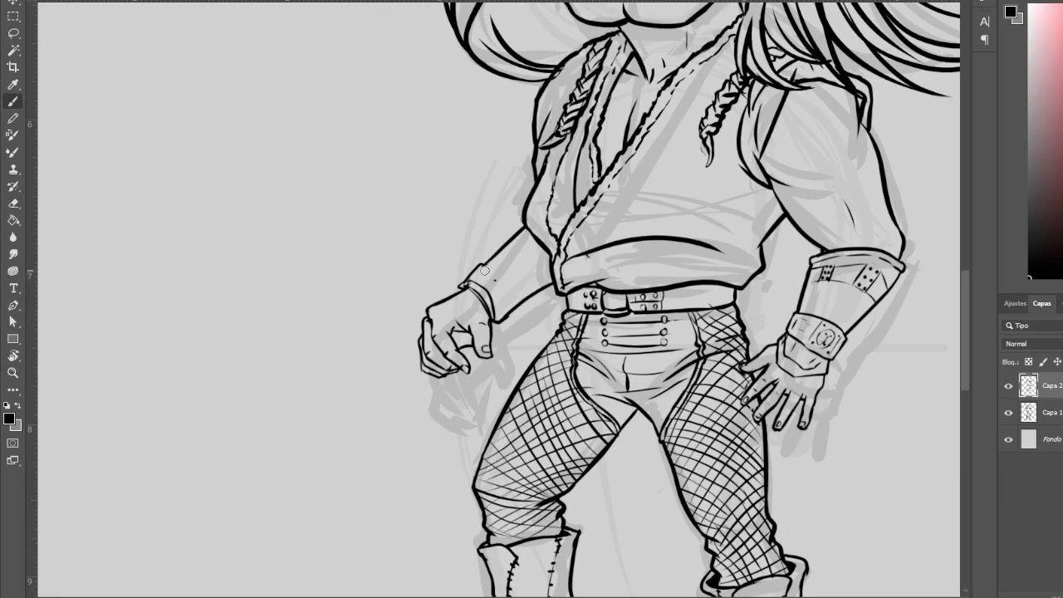
scroll(559, 313, up, 1)
scroll(559, 313, down, 4)
click(1008, 412)
key(z)
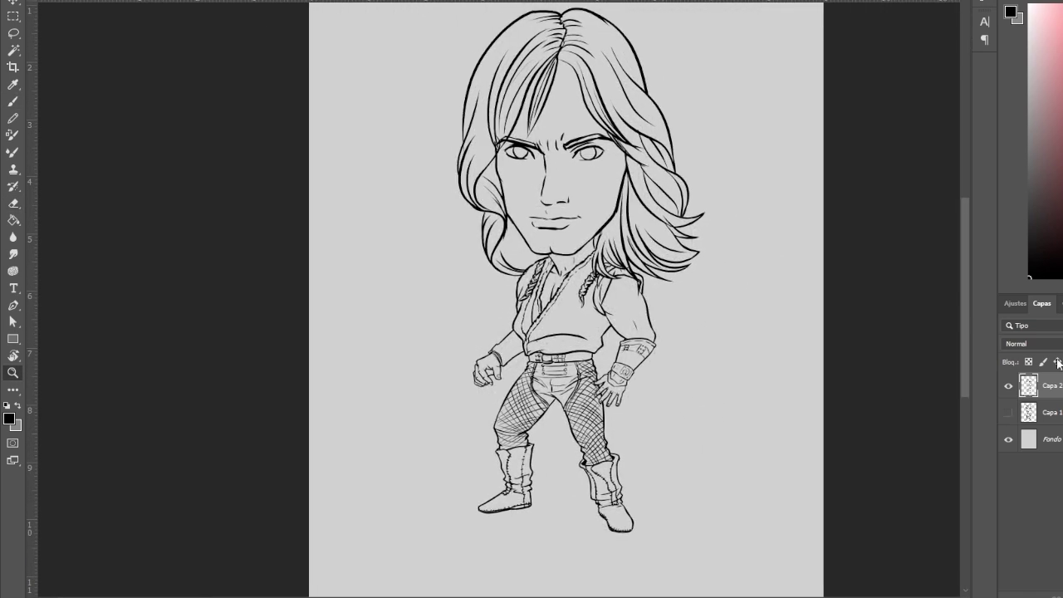
key(ctrl+t)
scroll(754, 263, down, 3)
key(ctrl+plus)
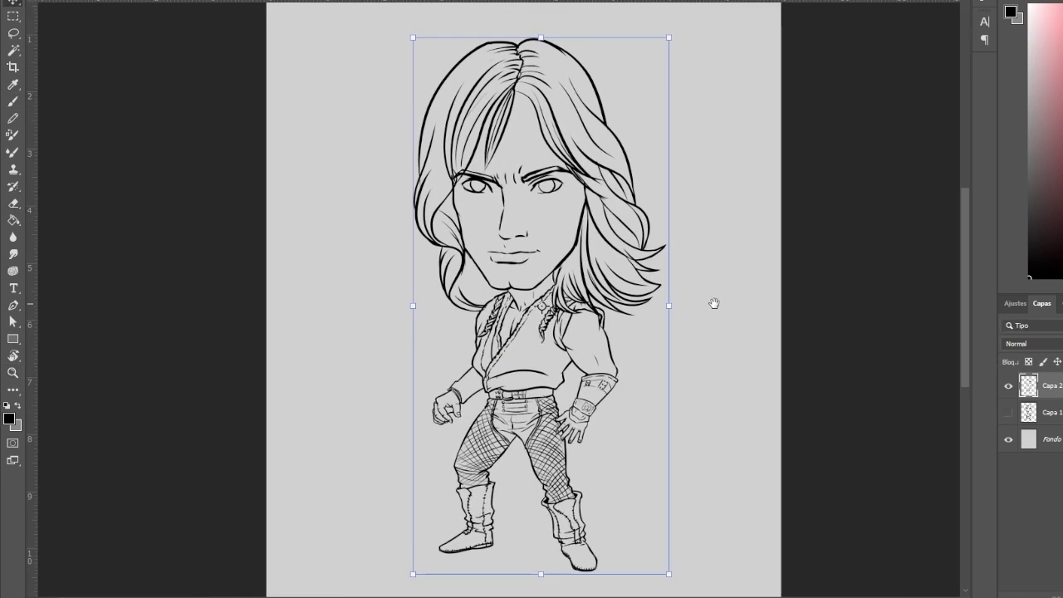
key(Return)
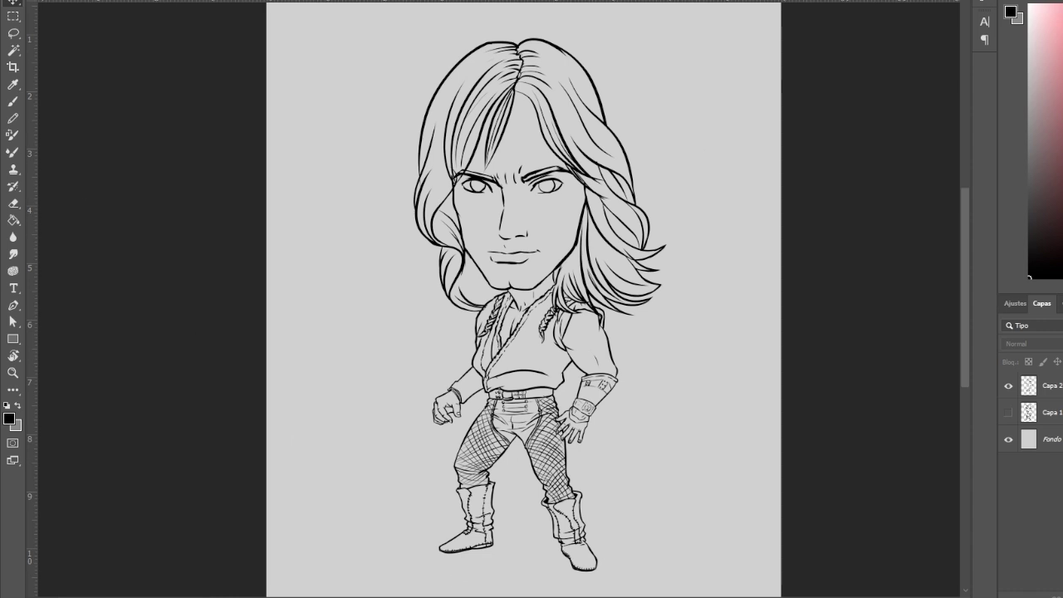